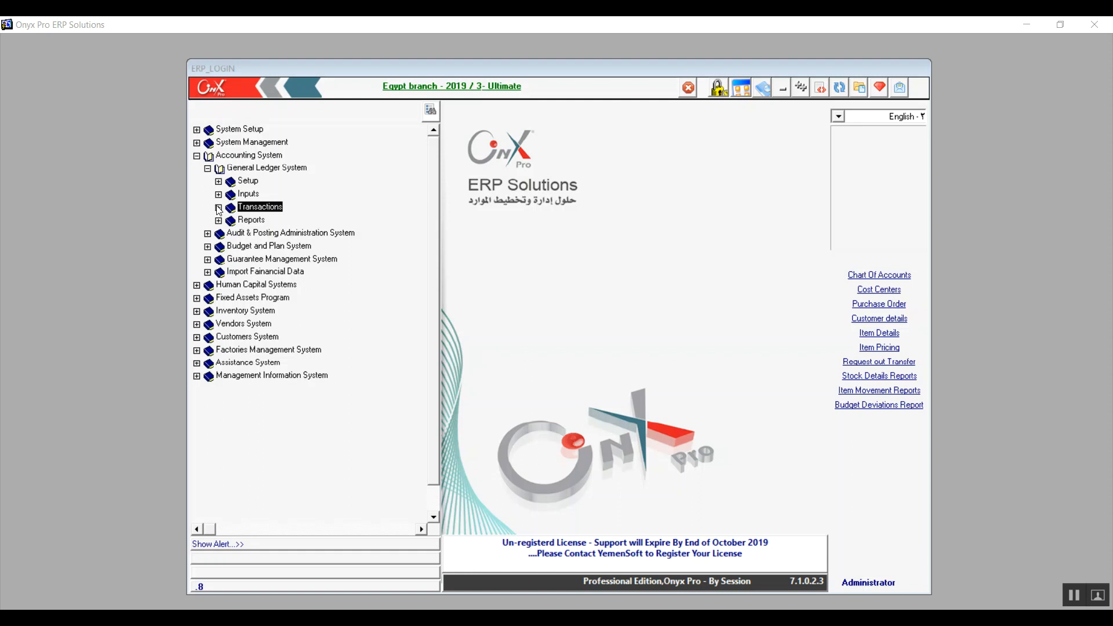
Open the Debit Note transaction of the General Ledger System and check its additional data fields.
left_click(219, 208)
left_click(262, 223)
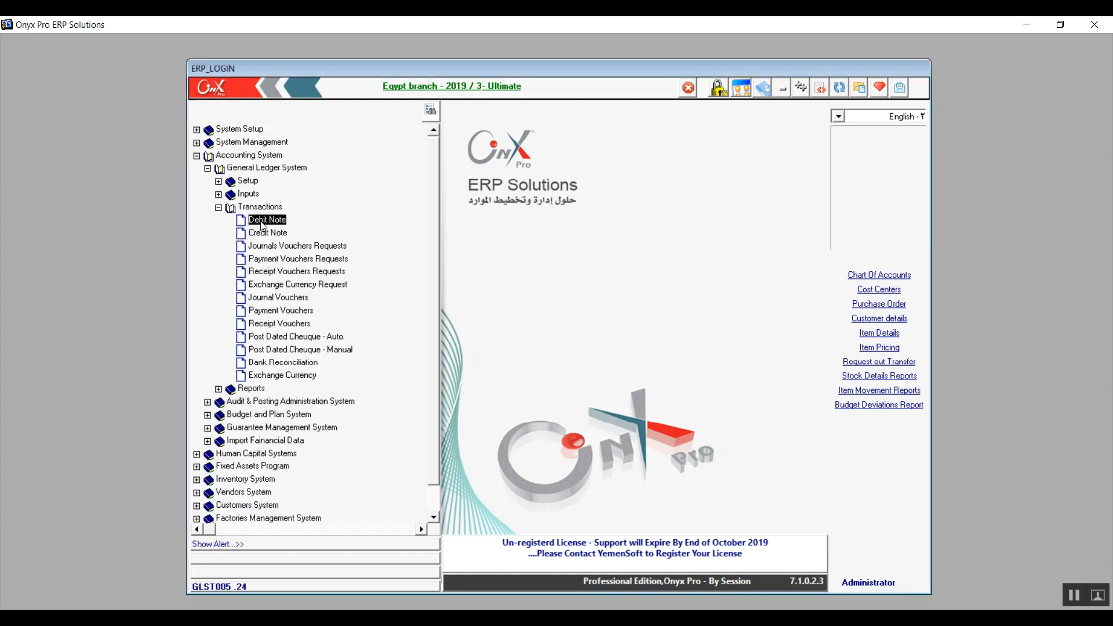
double_click(270, 221)
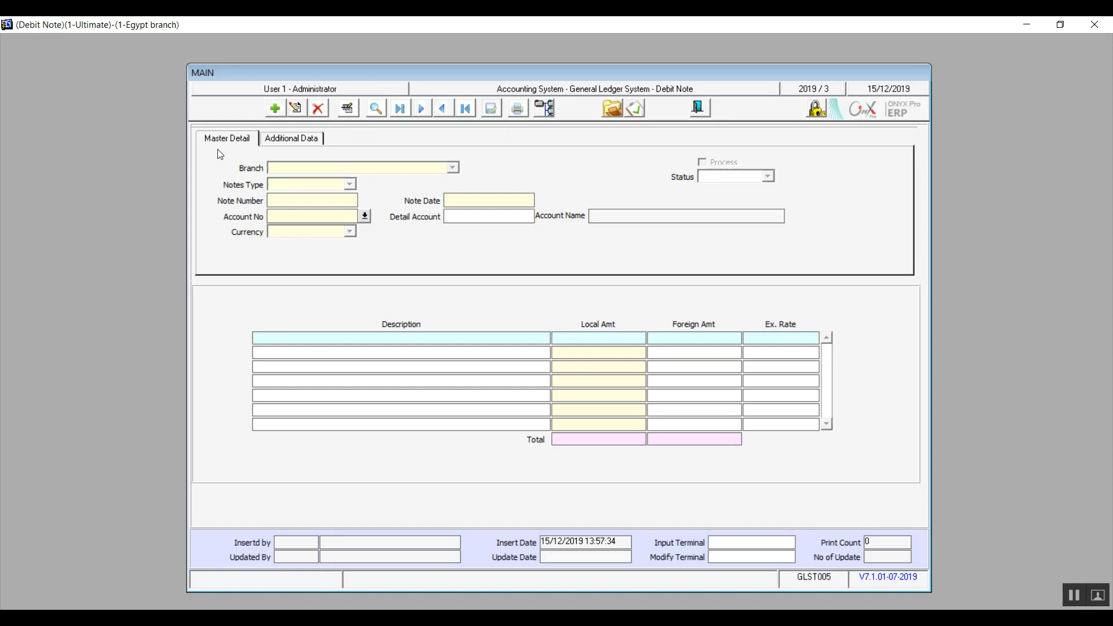
left_click(285, 142)
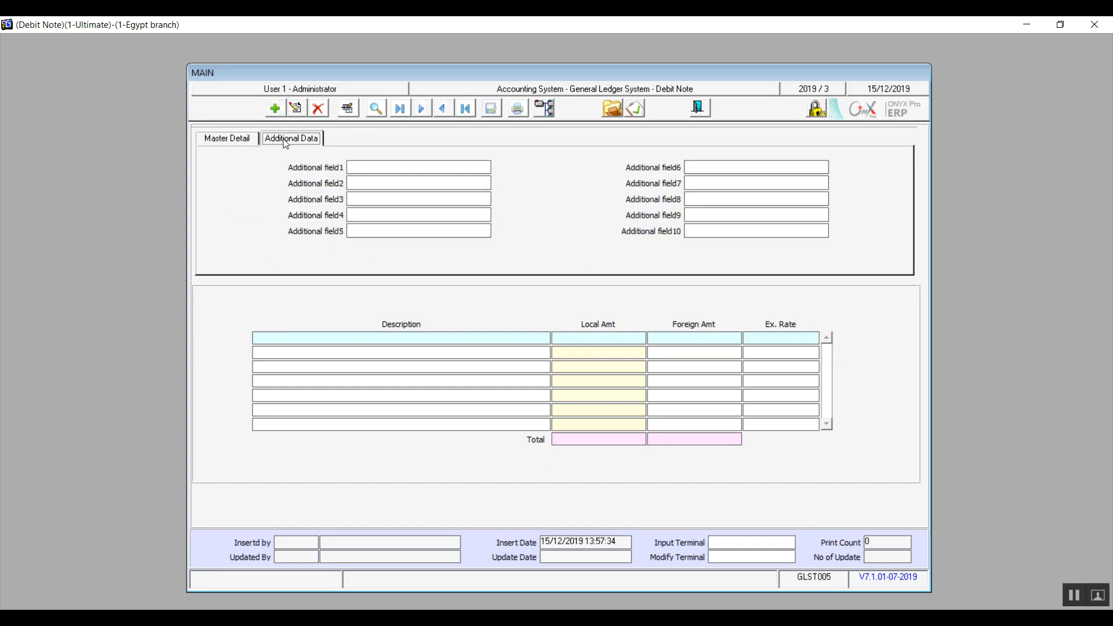
left_click(241, 140)
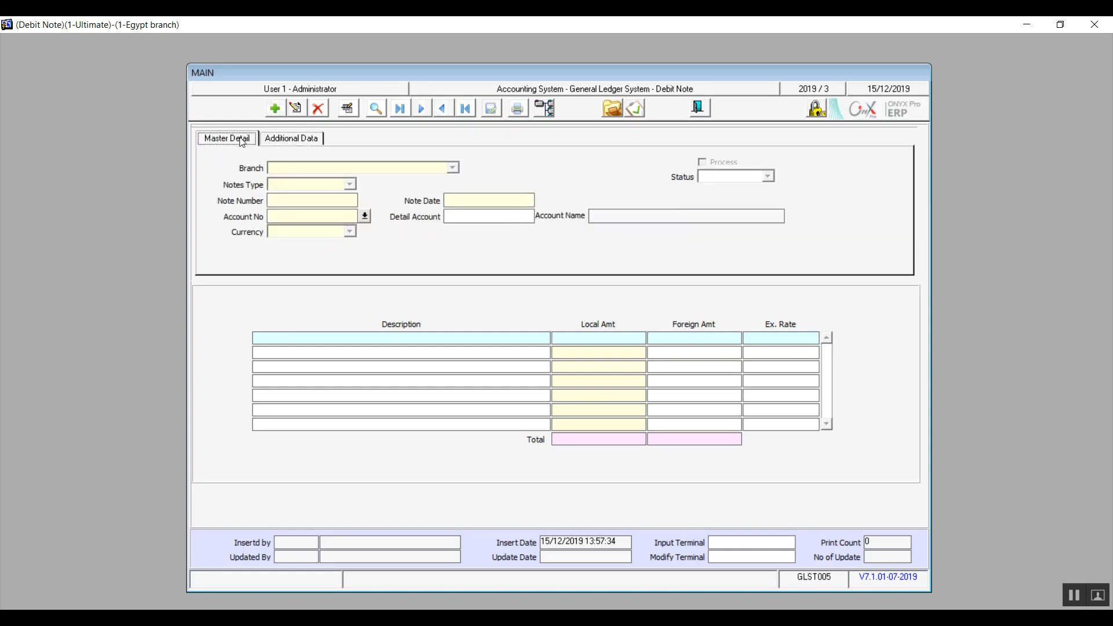
Start a new debit note for the Egypt branch with the notes type 3-Vendors note.
left_click(279, 108)
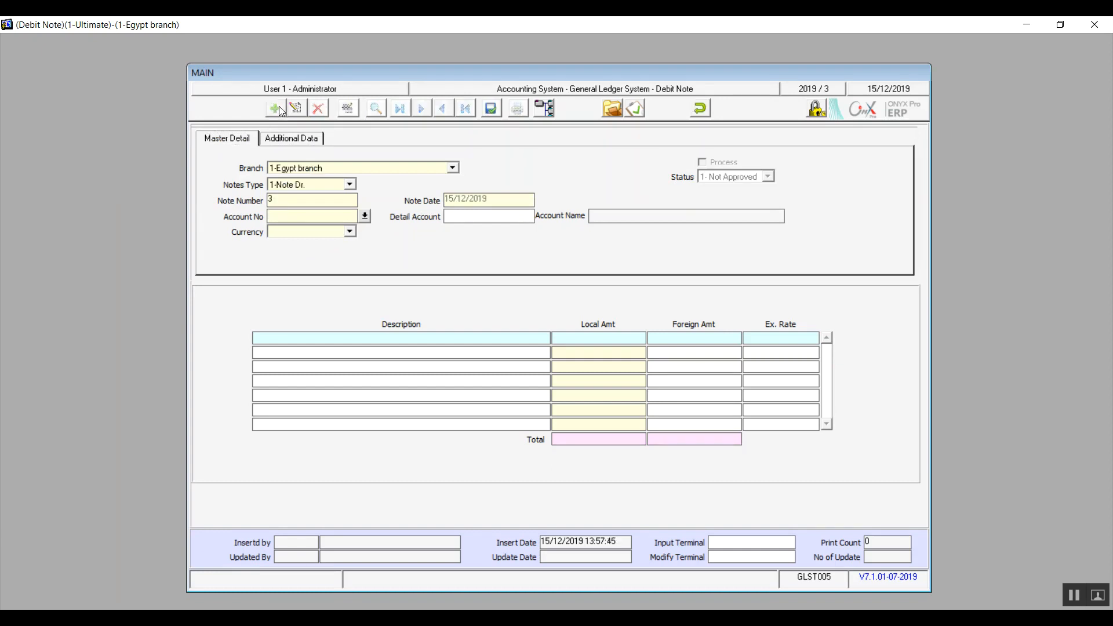
left_click(452, 169)
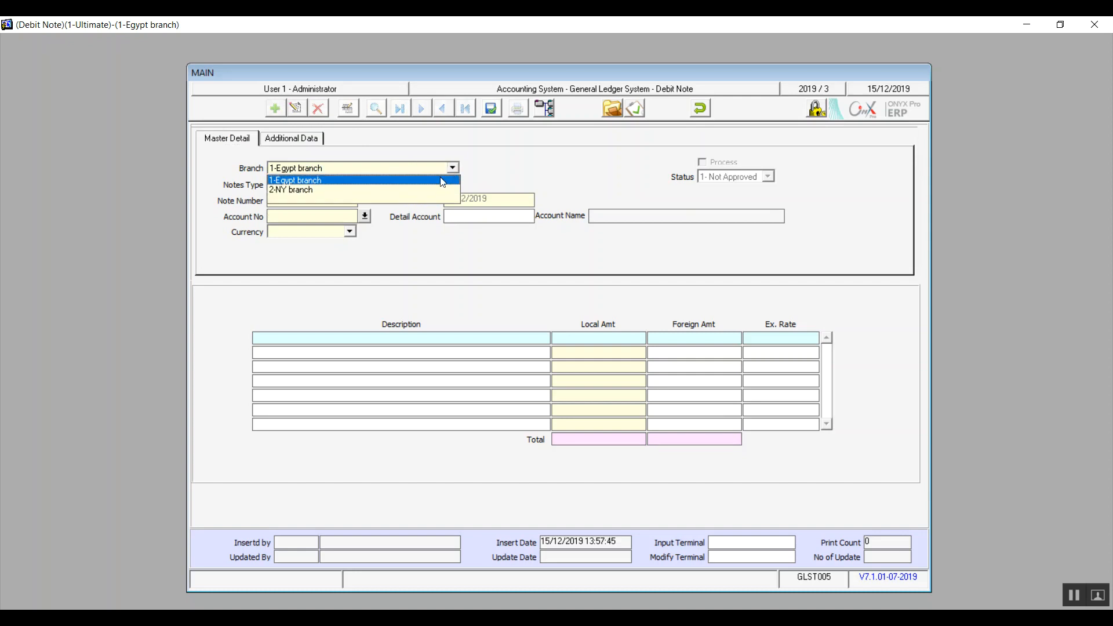
left_click(442, 181)
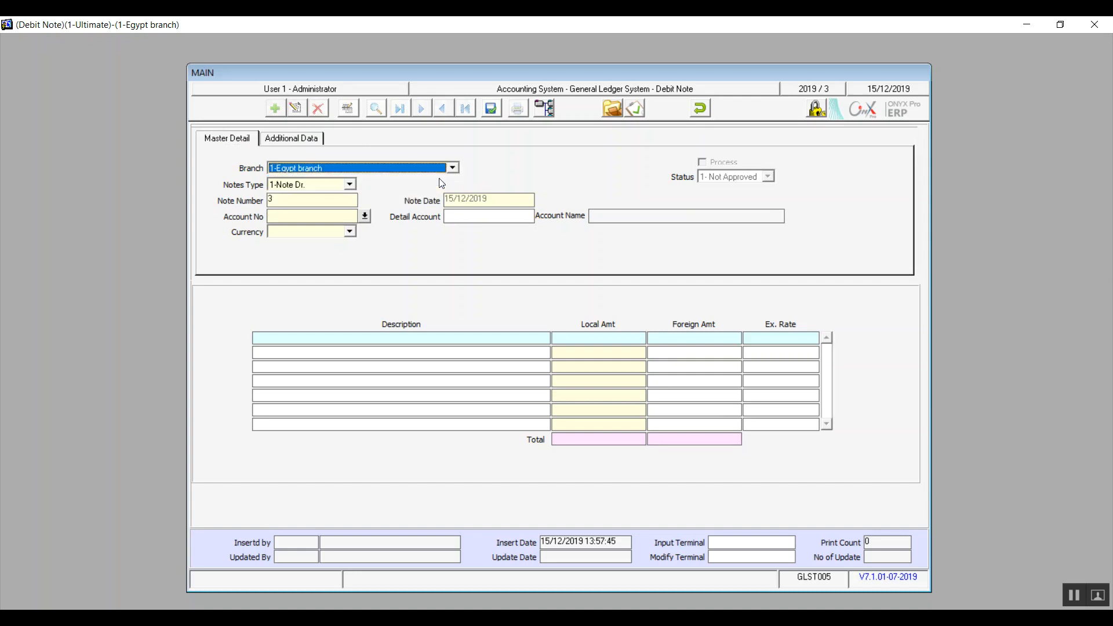
left_click(351, 184)
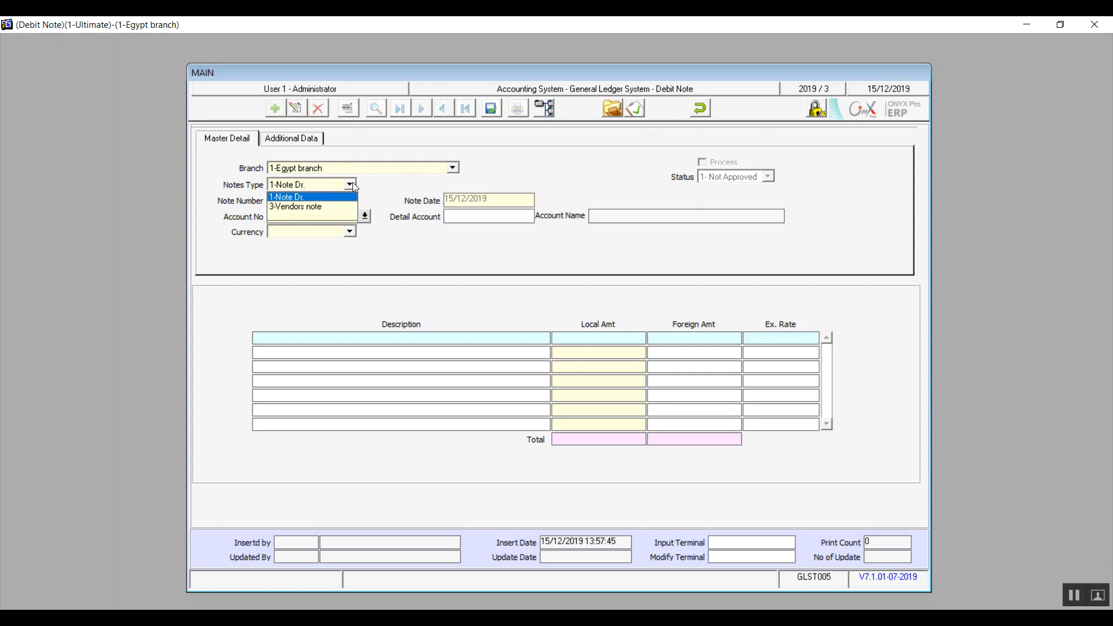
left_click(322, 207)
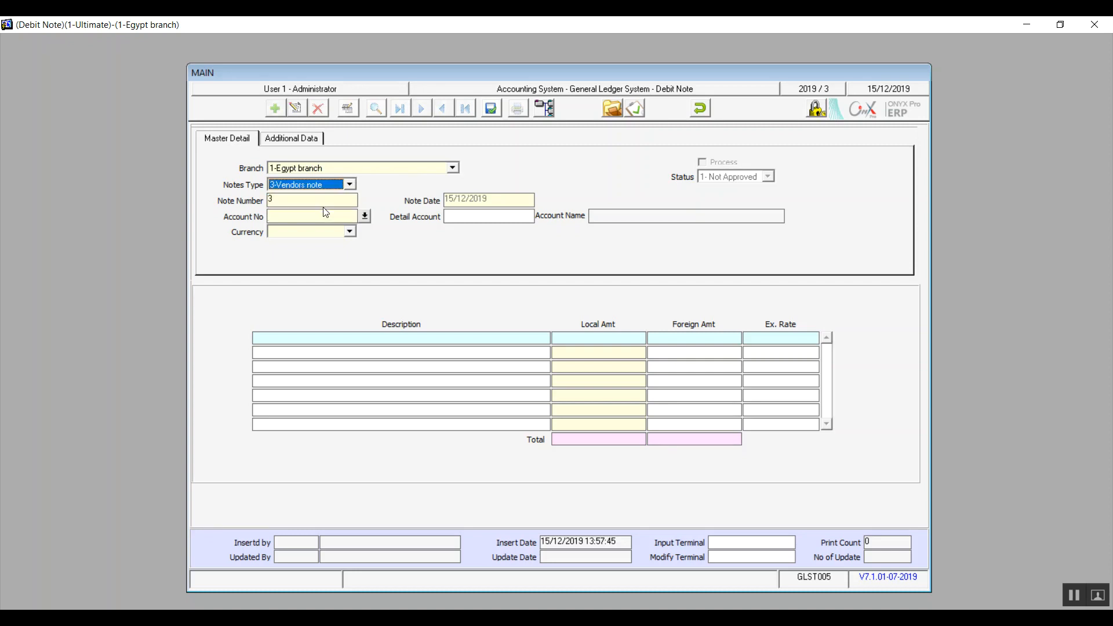
left_click(351, 184)
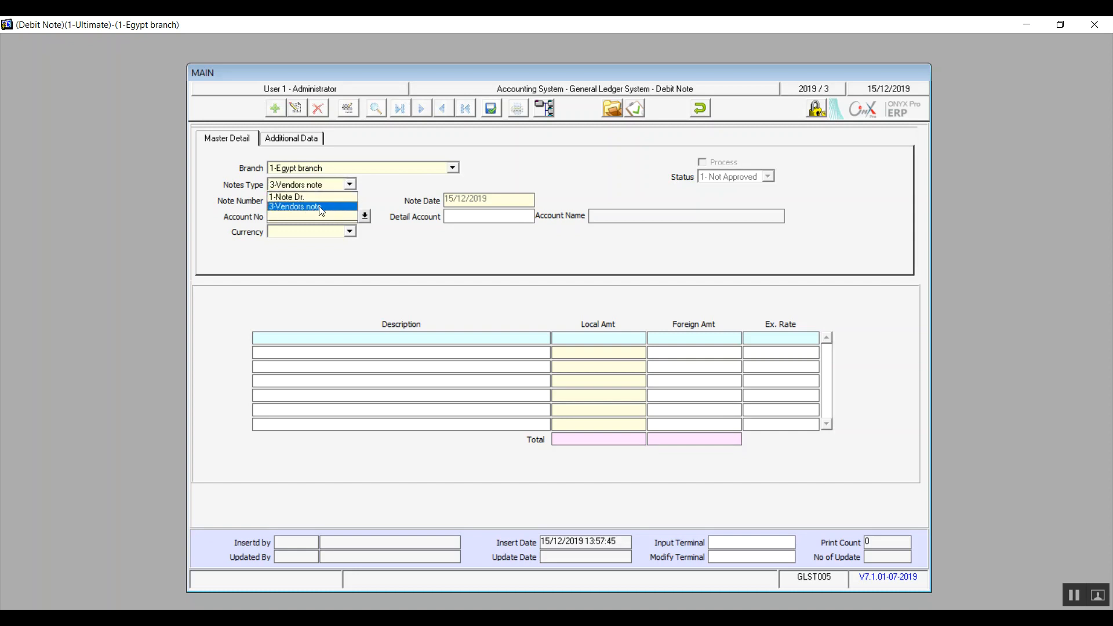
left_click(320, 207)
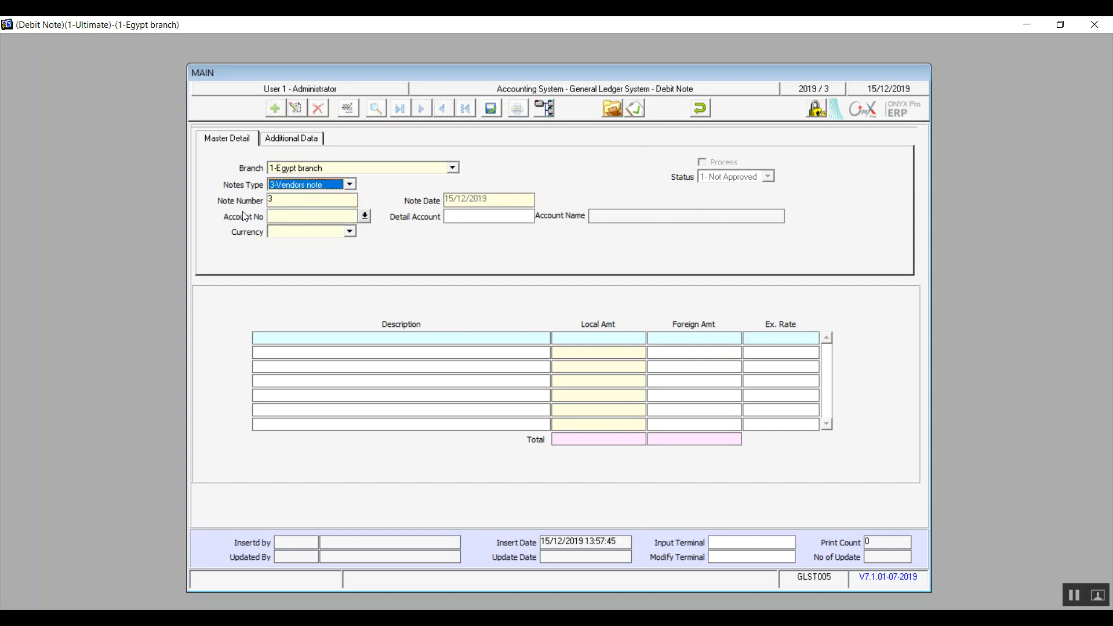
left_click(286, 200)
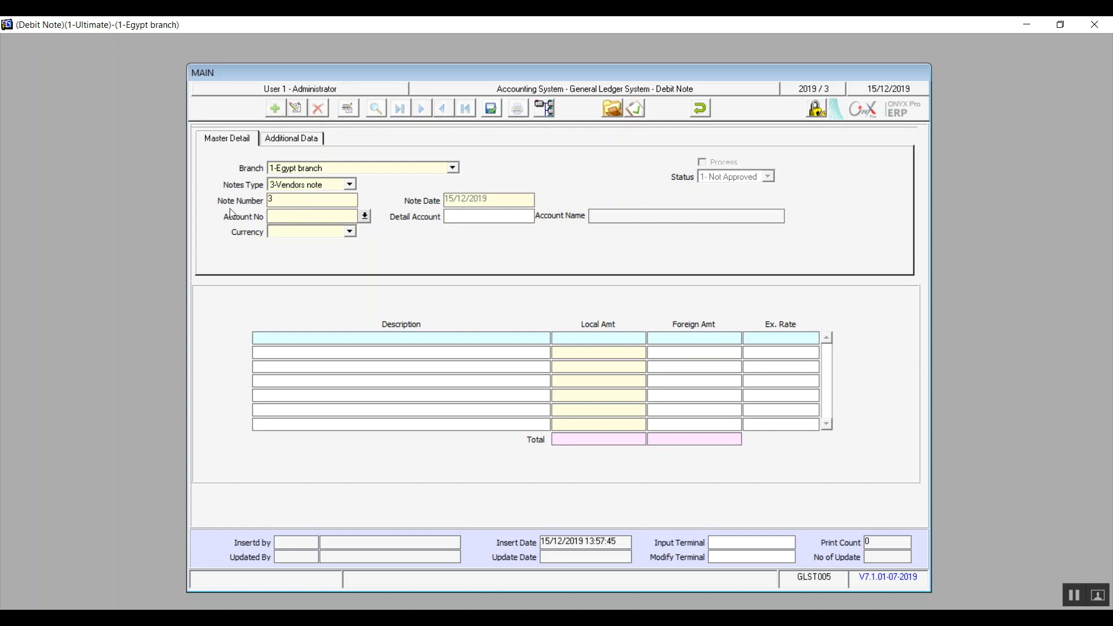
Look up accounts containing "vend" and assign the Foreign vendors account to the debit note.
double_click(332, 218)
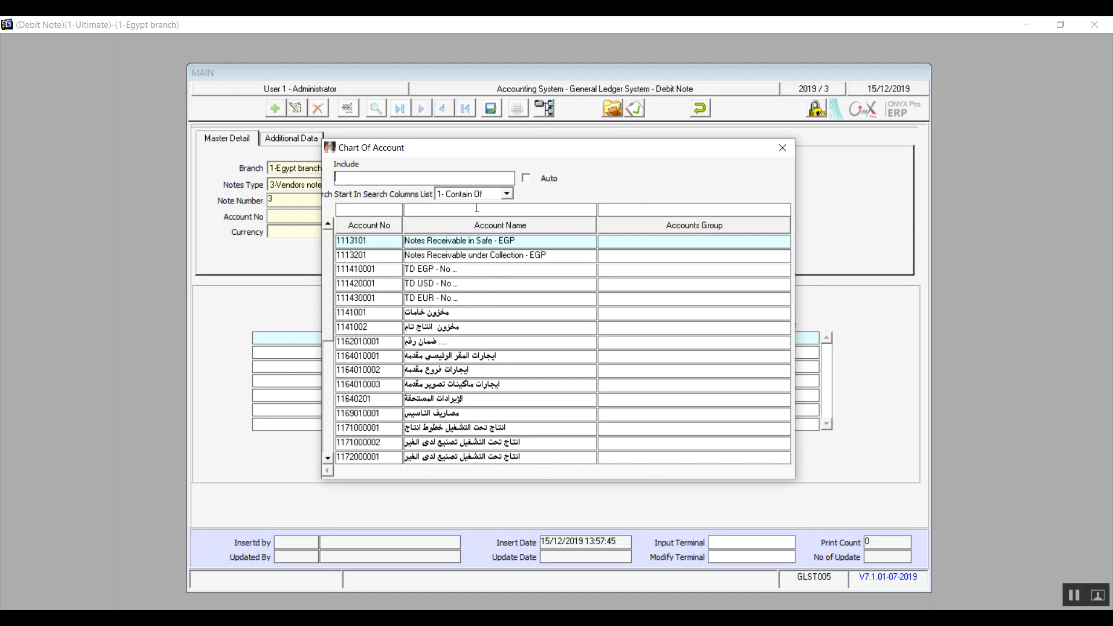
type("vend")
key("Return")
left_click(450, 241)
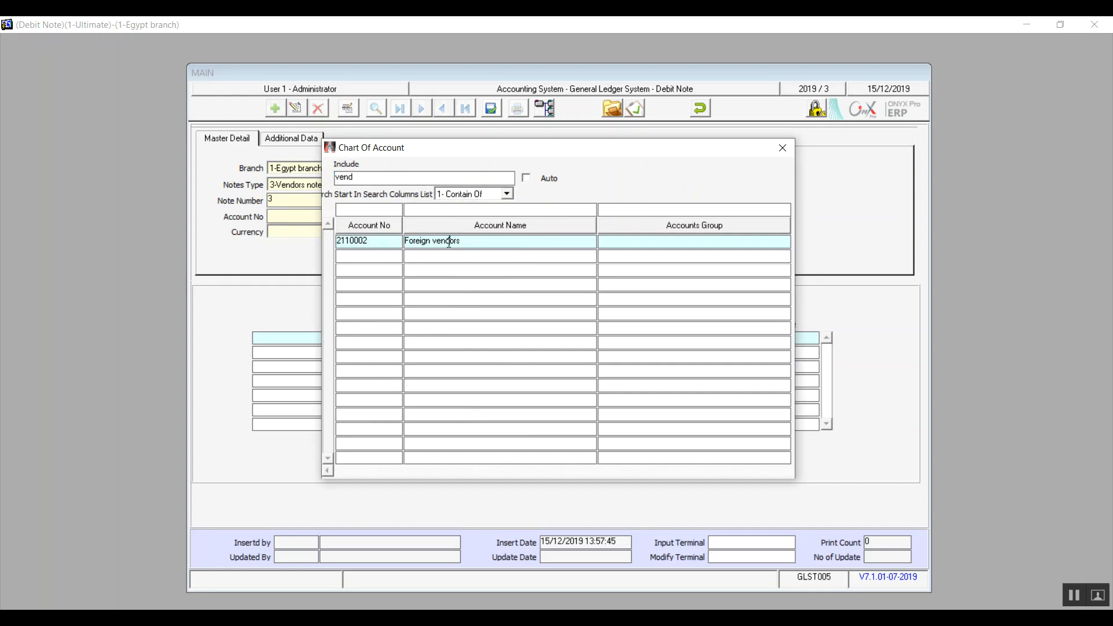
double_click(449, 242)
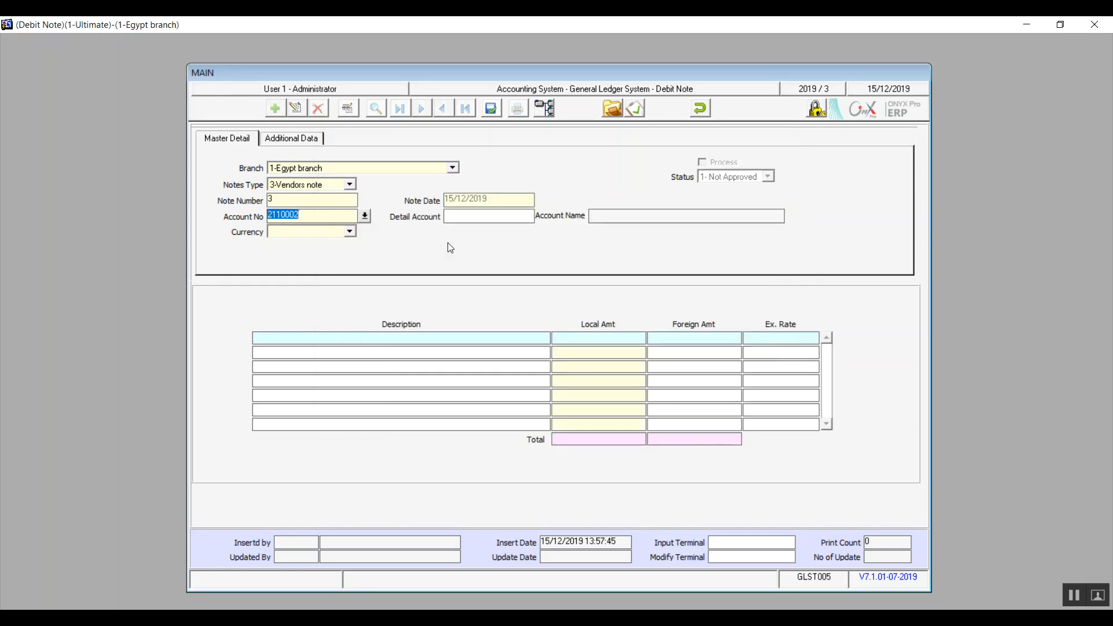
key("Return")
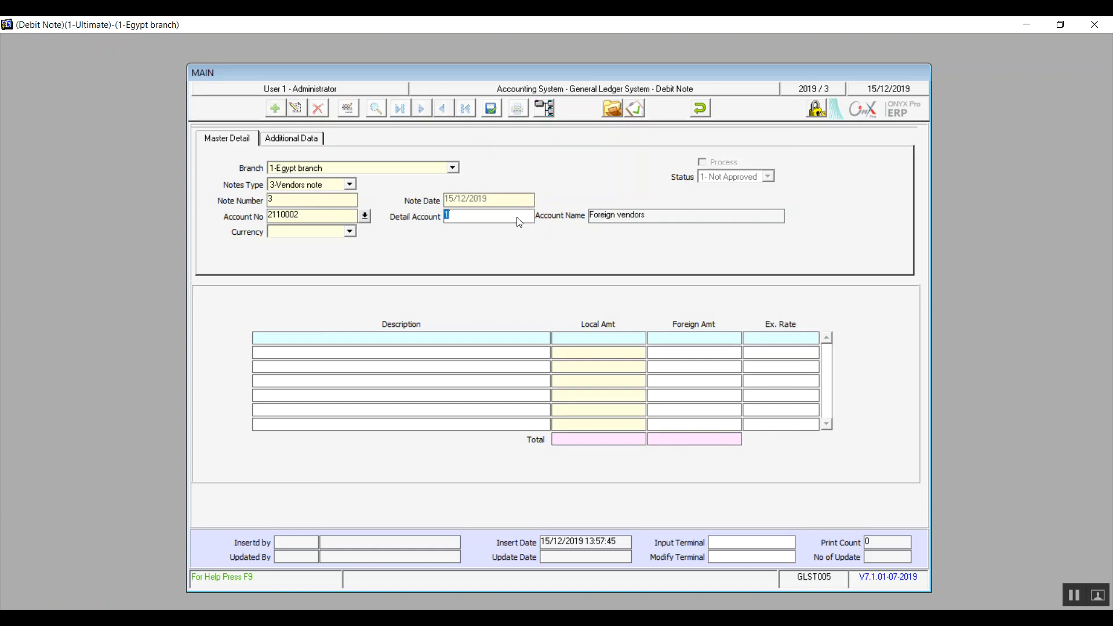
Choose the Good for you vendor as the detail account and set the note's currency to EGP.
key("BackSpace")
key("F9")
double_click(534, 241)
left_click(350, 232)
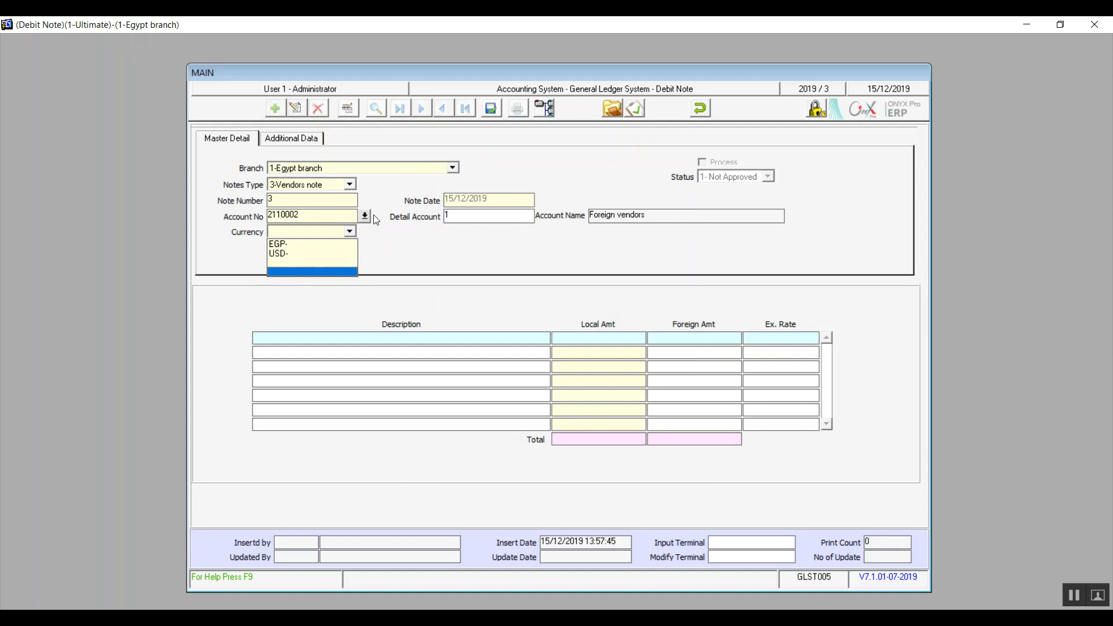
left_click(297, 250)
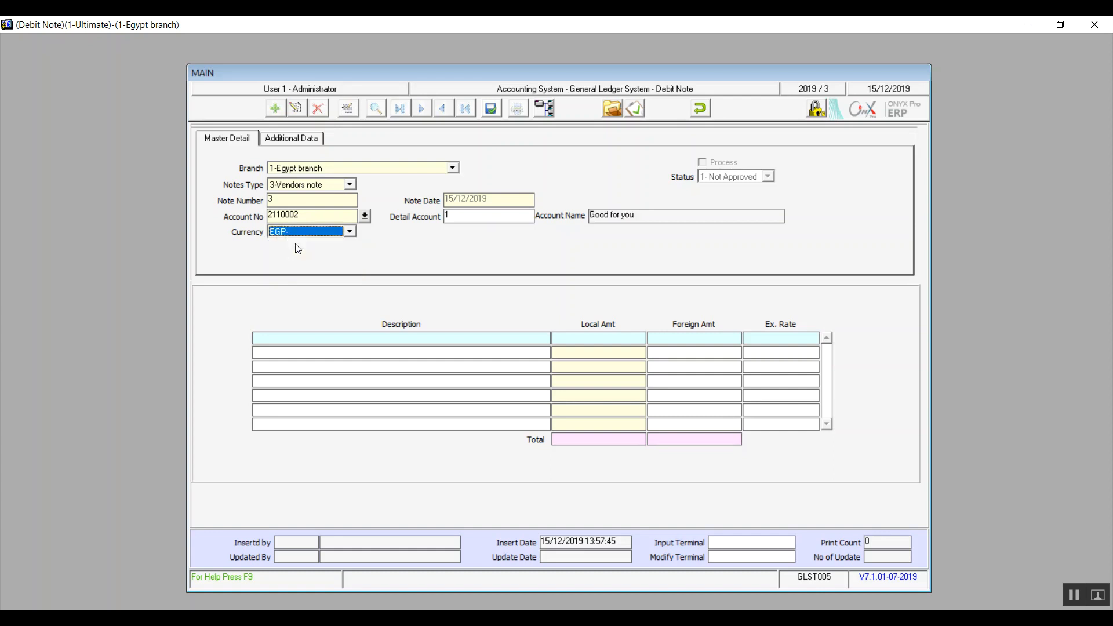
Enter a line described "We Debit" with a local amount of 100 and save the debit note.
left_click(333, 337)
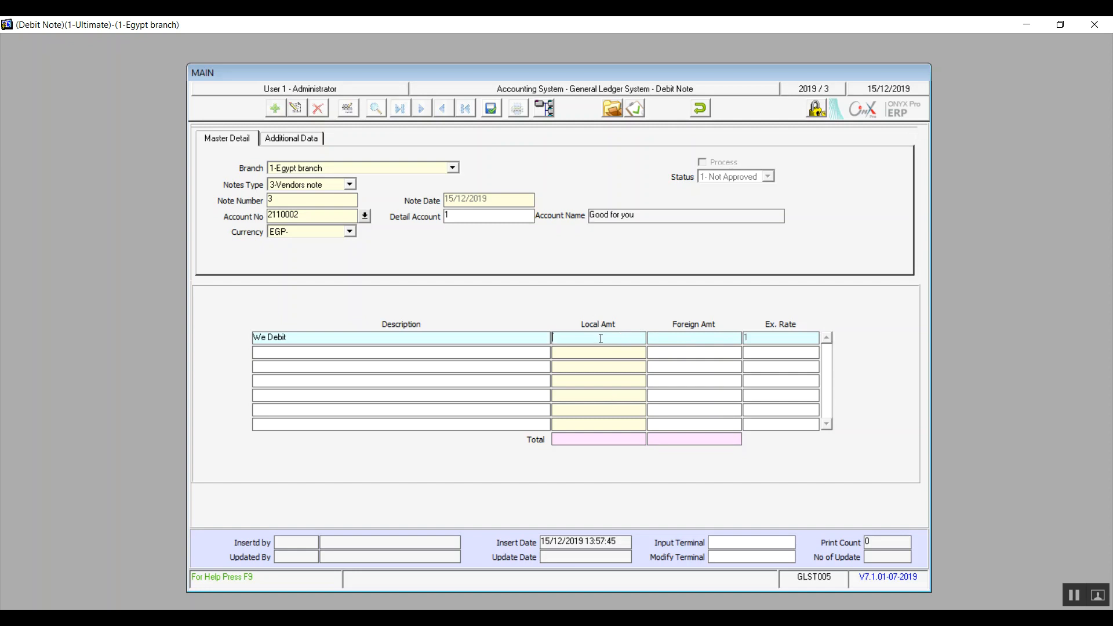
type("100")
key("Return")
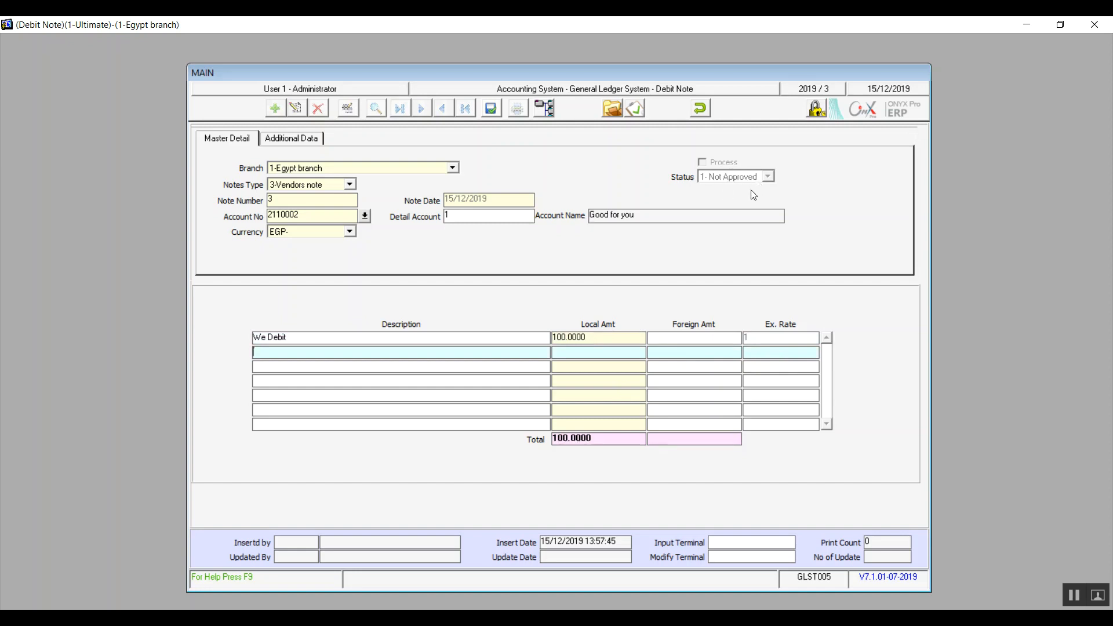
left_click(492, 115)
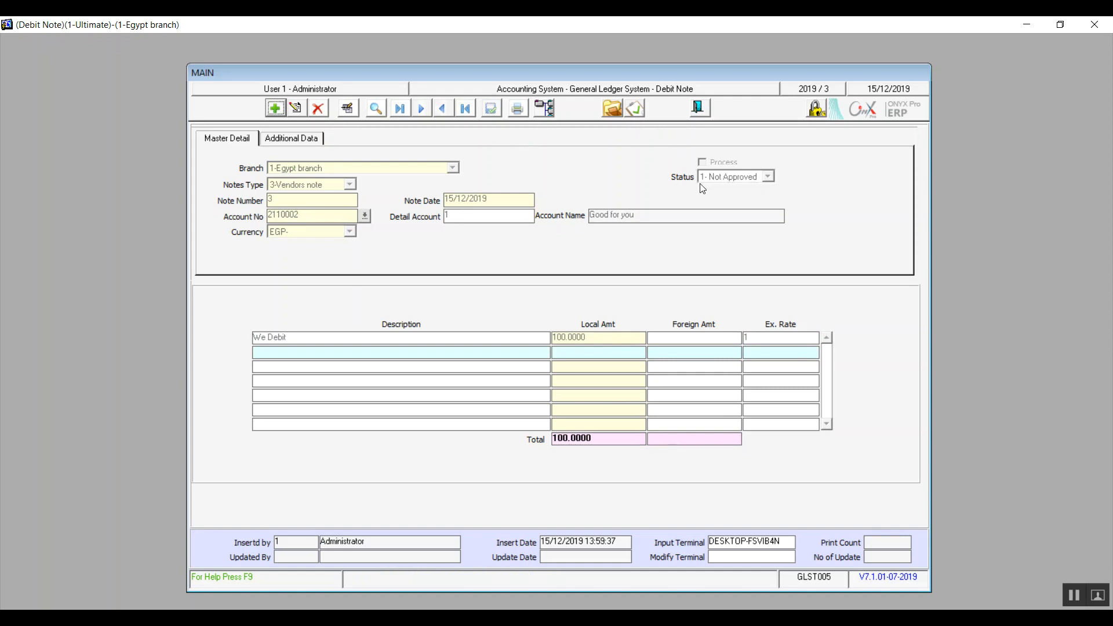
Set the saved debit note's approval status to 2-Approve, save it and close the approval window.
left_click(636, 110)
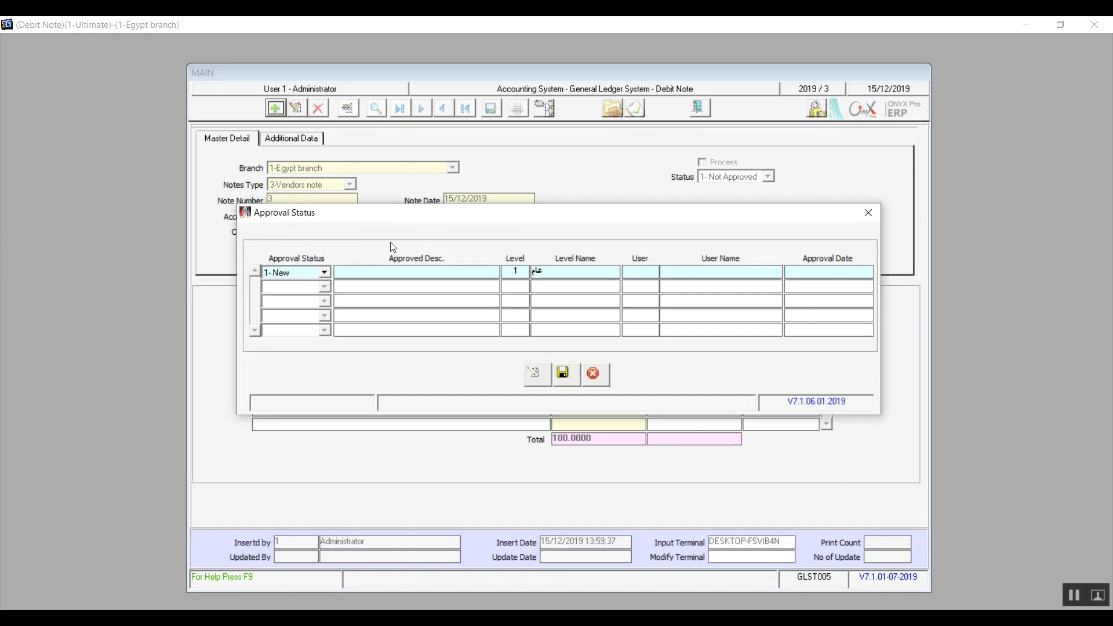
left_click(324, 273)
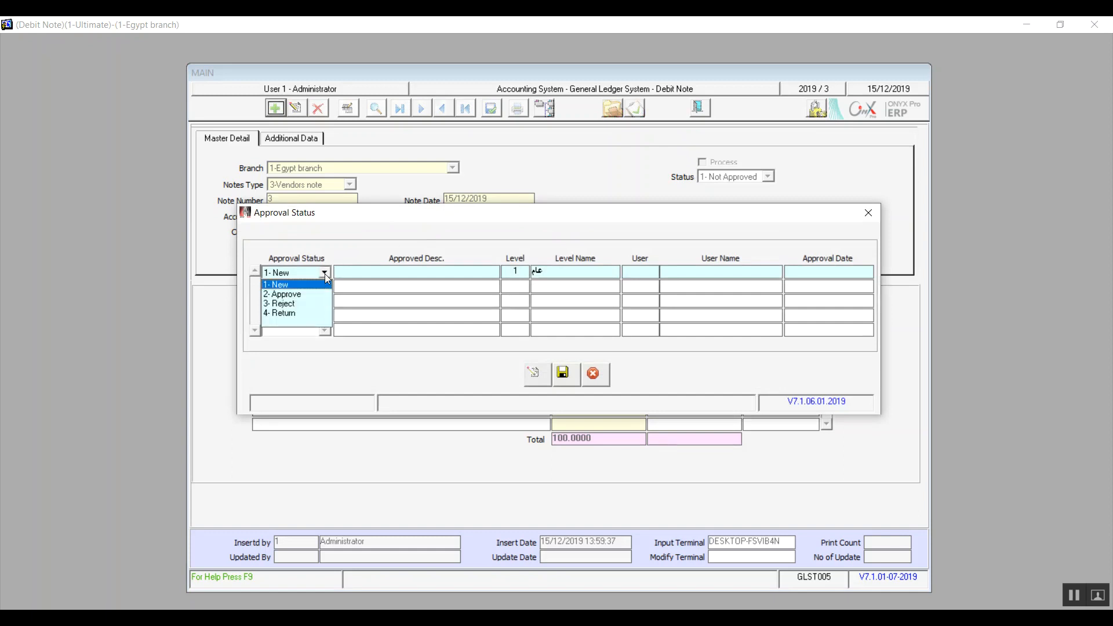
left_click(308, 298)
left_click(564, 377)
left_click(592, 374)
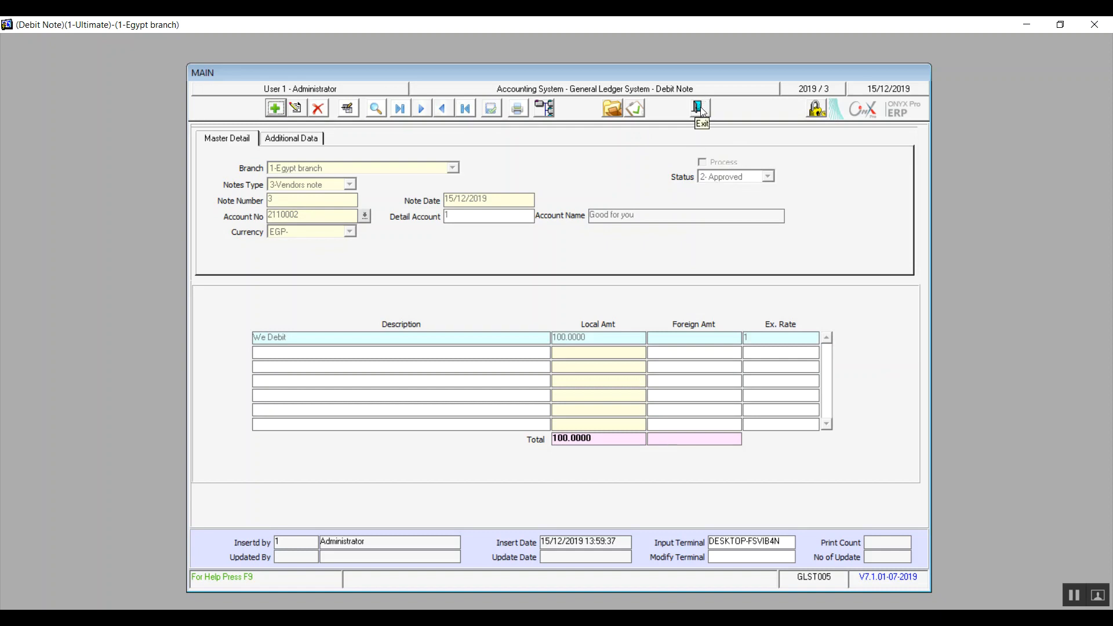
Review the approved note's additional data and master detail, and exit the Debit Note form.
left_click(313, 138)
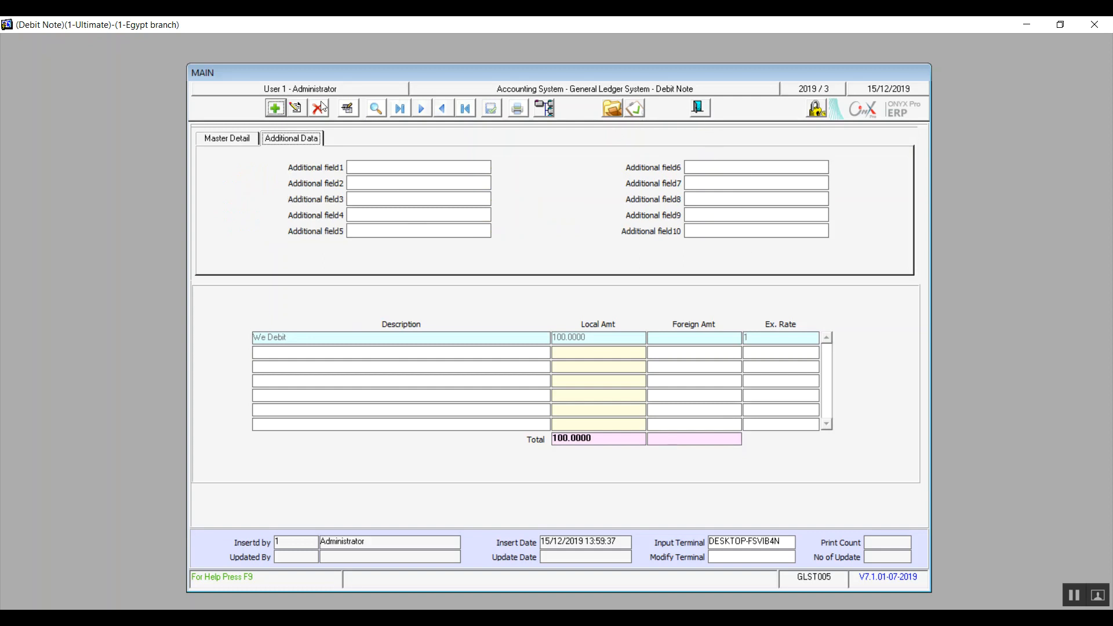
left_click(243, 139)
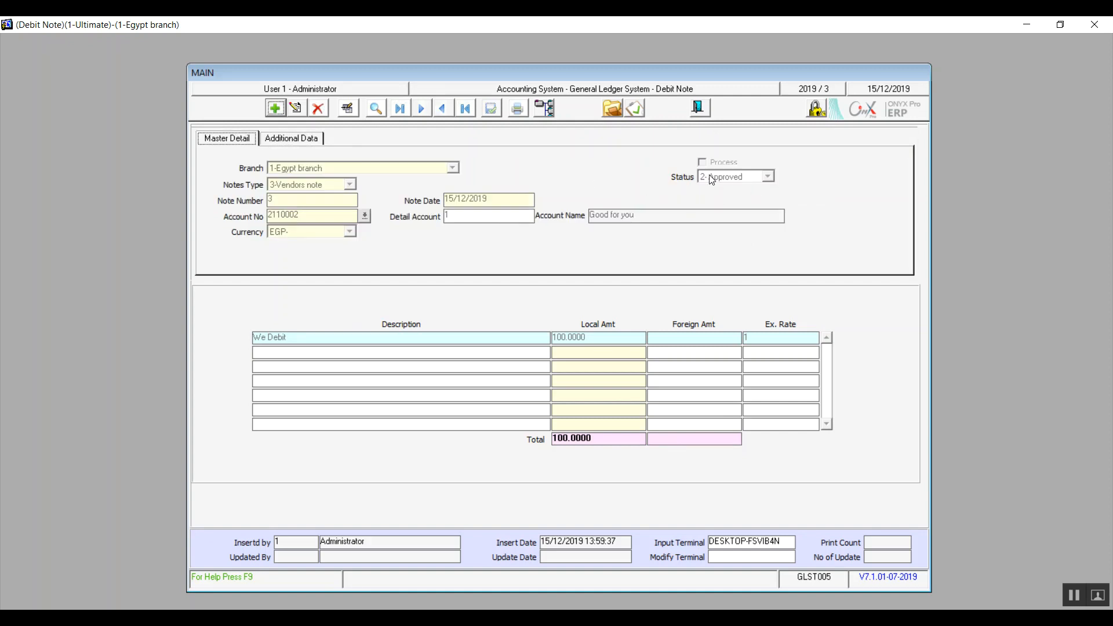
left_click(699, 111)
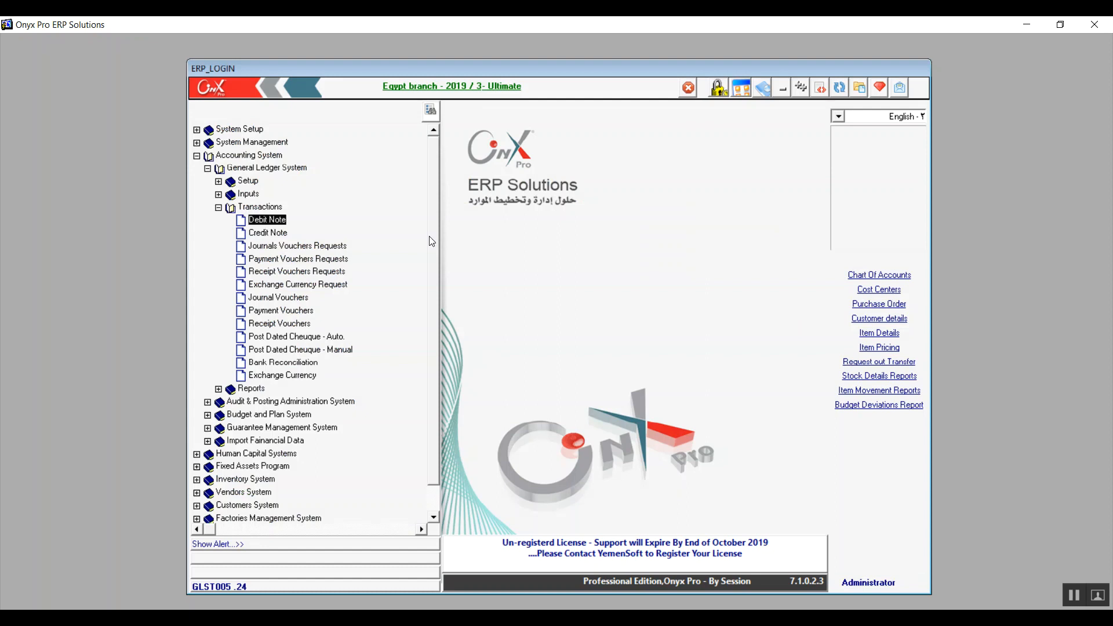
Start a new credit note of type 2-Note Cr. for the Egypt branch, and discard it and exit the form.
double_click(257, 234)
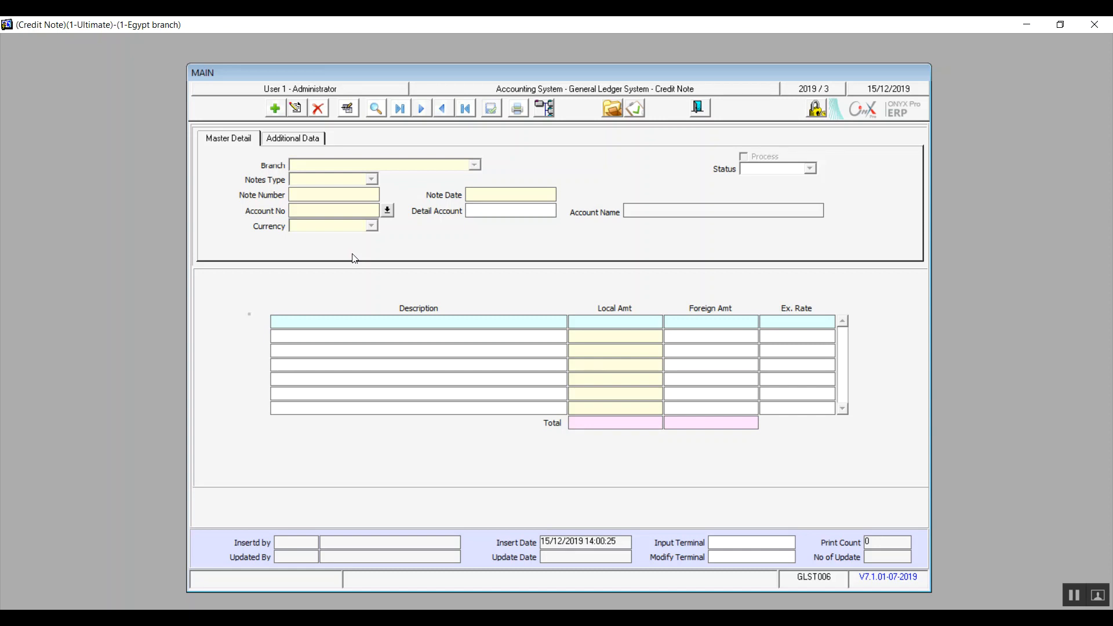
left_click(276, 109)
left_click(333, 180)
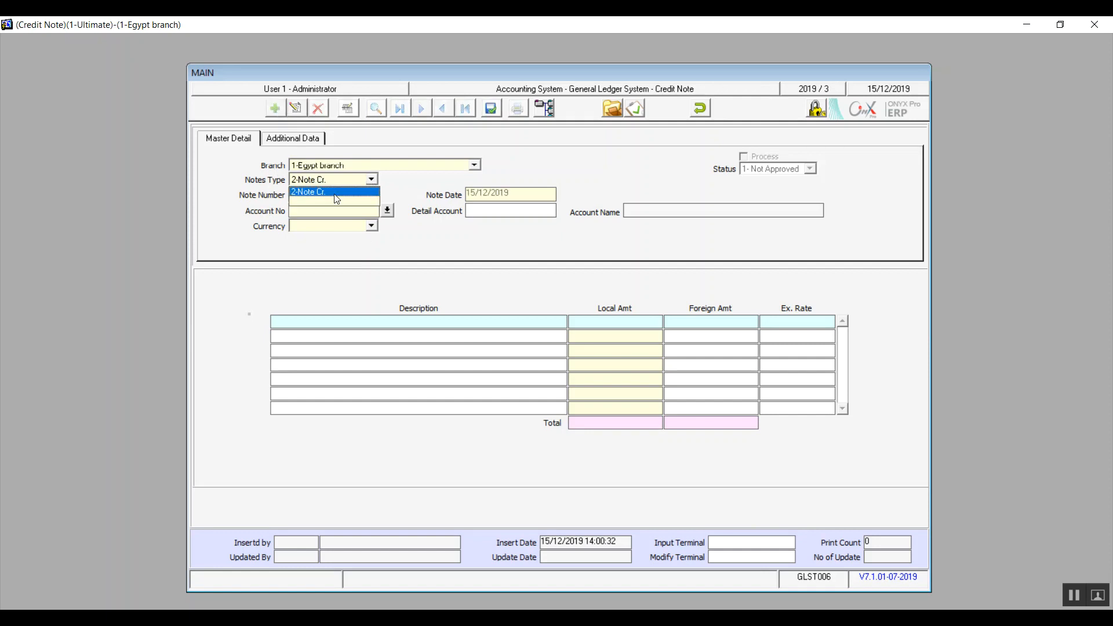
left_click(372, 177)
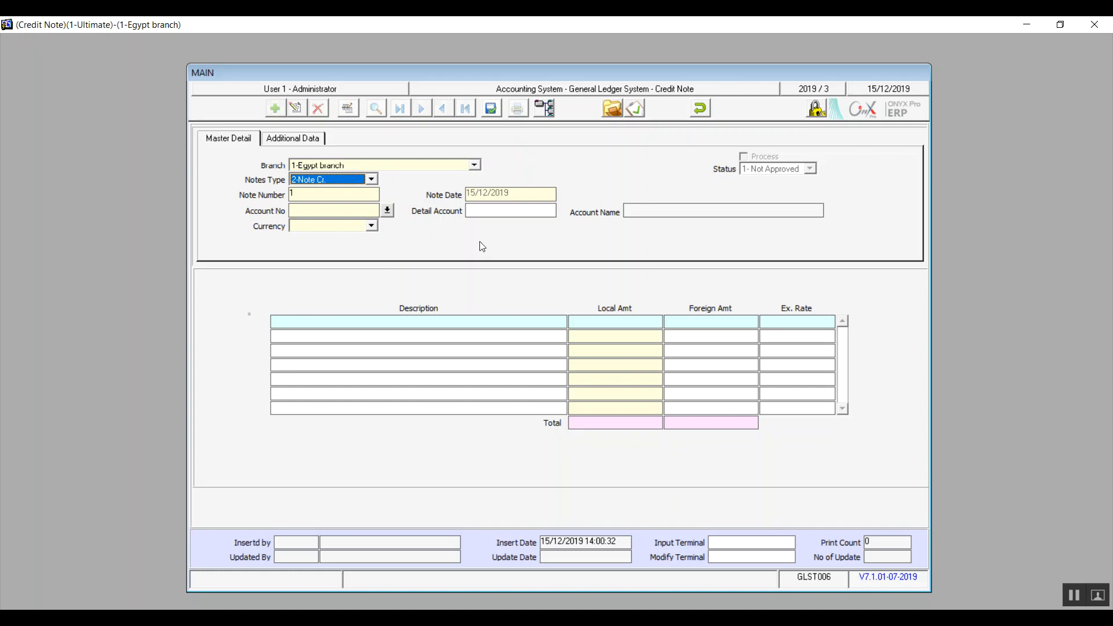
left_click(701, 108)
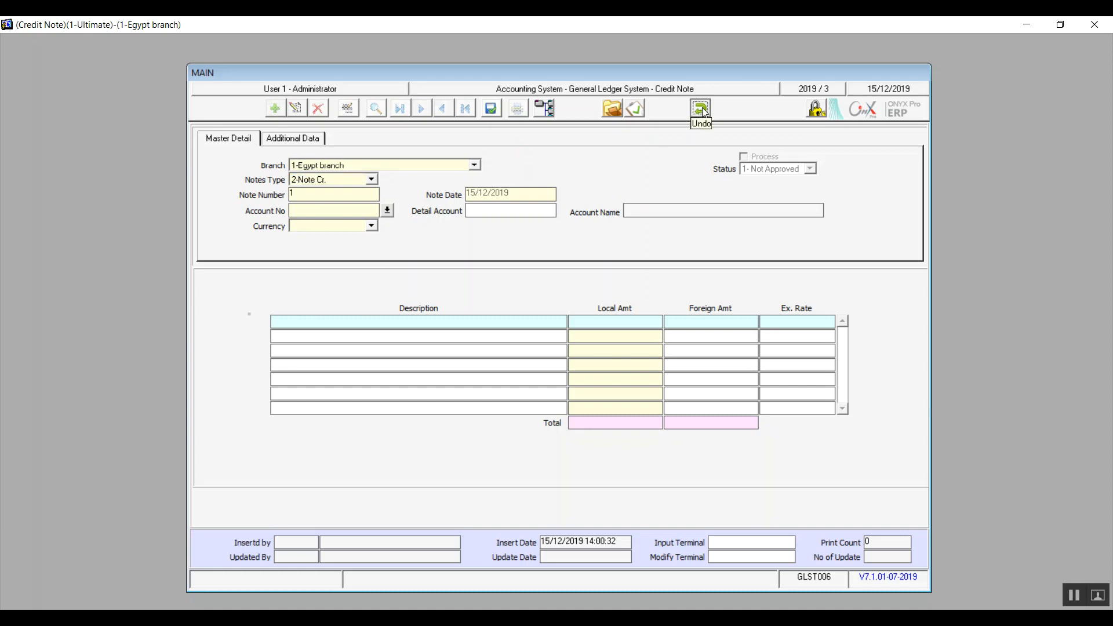
left_click(544, 364)
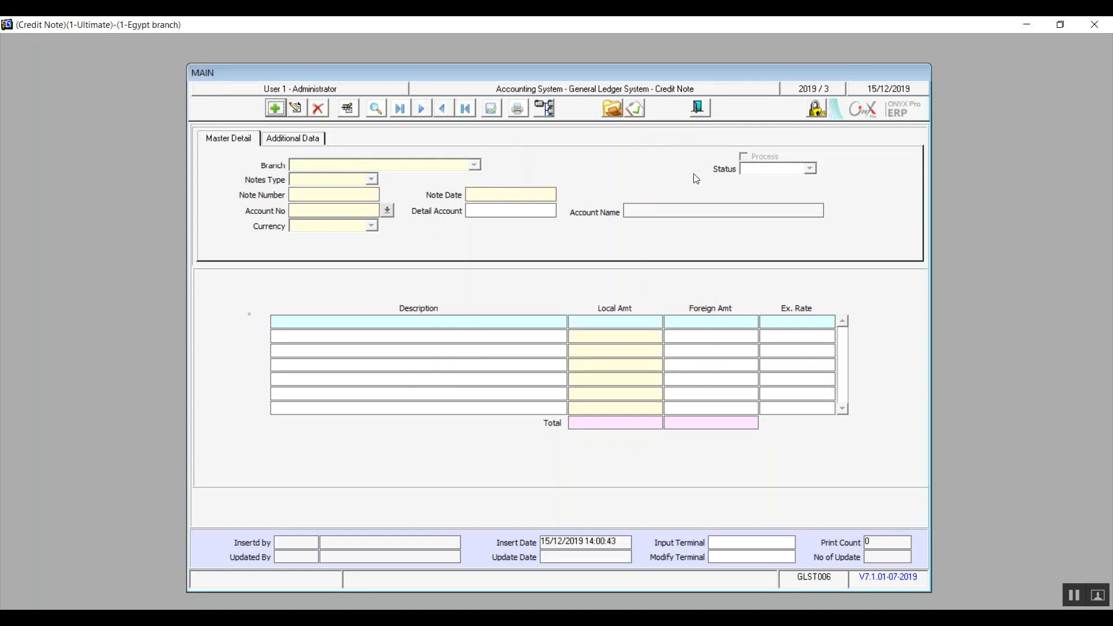
left_click(700, 106)
Open Journals Vouchers Requests and examine its master detail, file import and additional data sections.
double_click(303, 247)
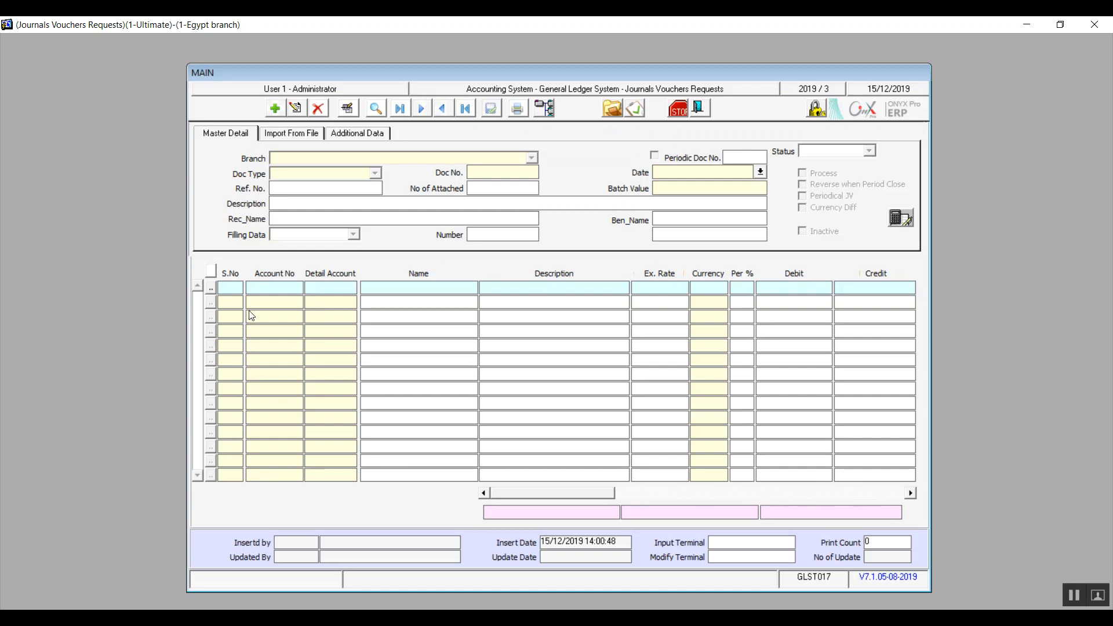
left_click(247, 137)
left_click(285, 137)
left_click(370, 138)
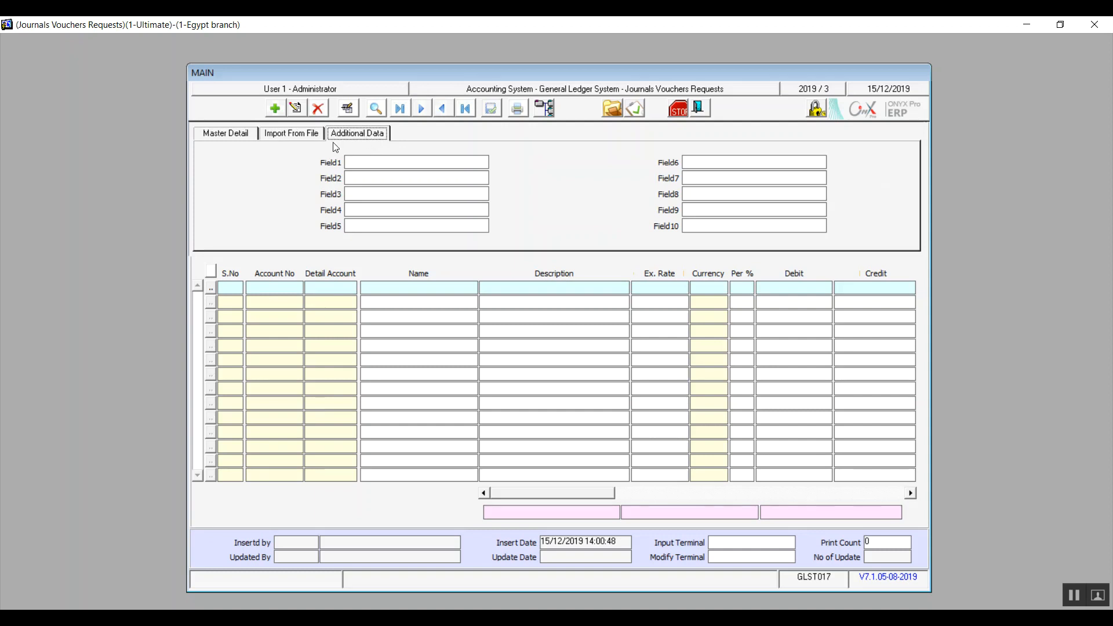
left_click(308, 136)
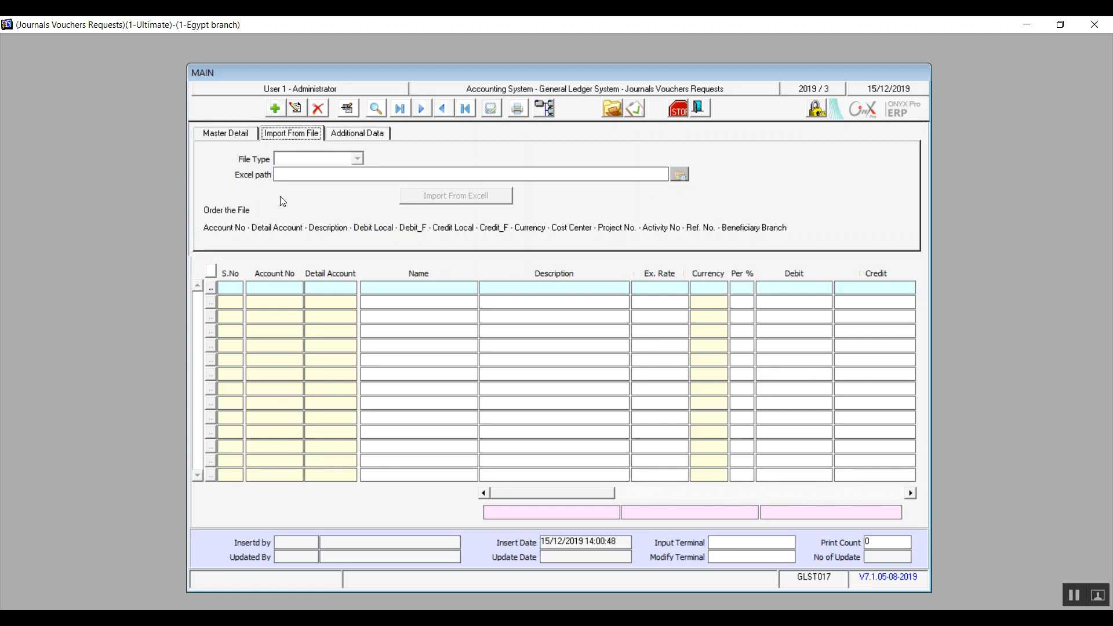
Start a new journal voucher request, keep 1-Exceel File as its import file type, and choose Office15's EXCEL.EXE as the Excel path.
left_click(244, 134)
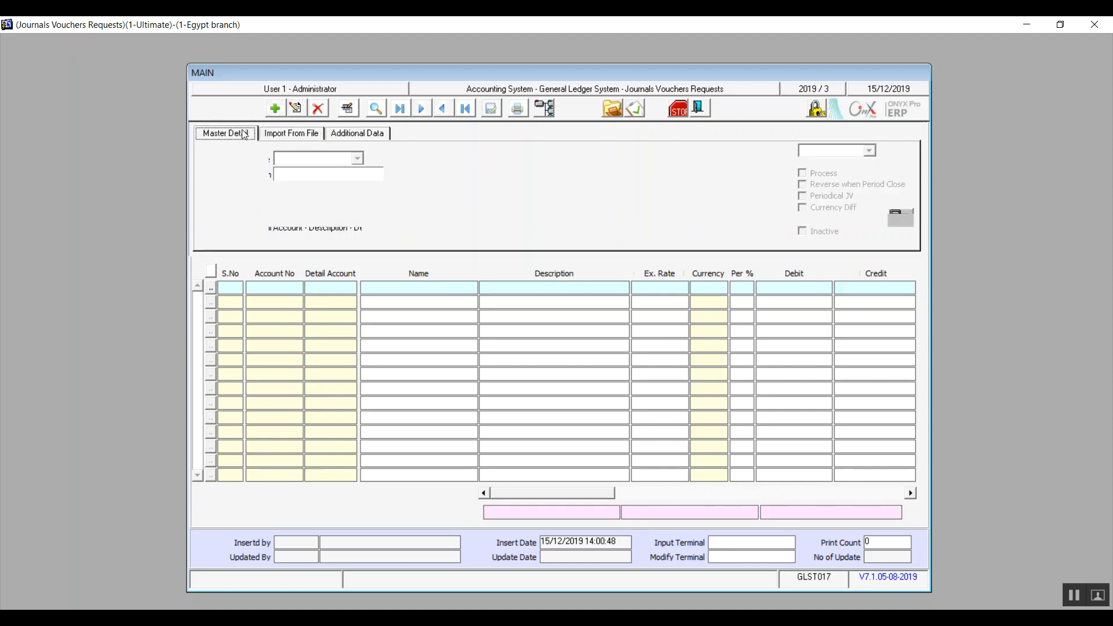
left_click(275, 108)
left_click(279, 135)
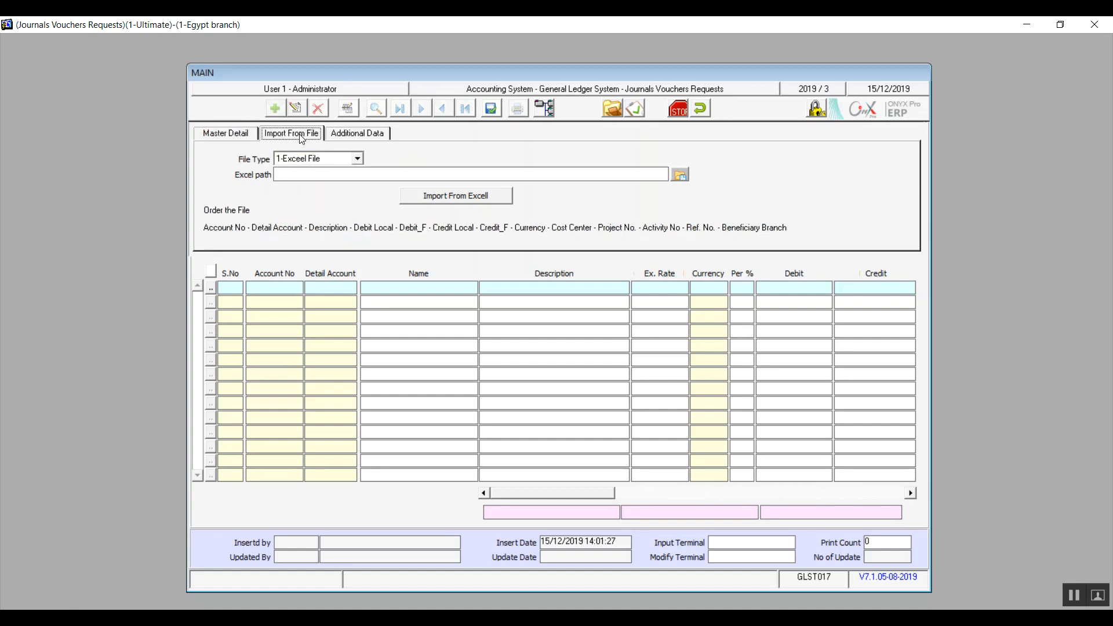
left_click(358, 158)
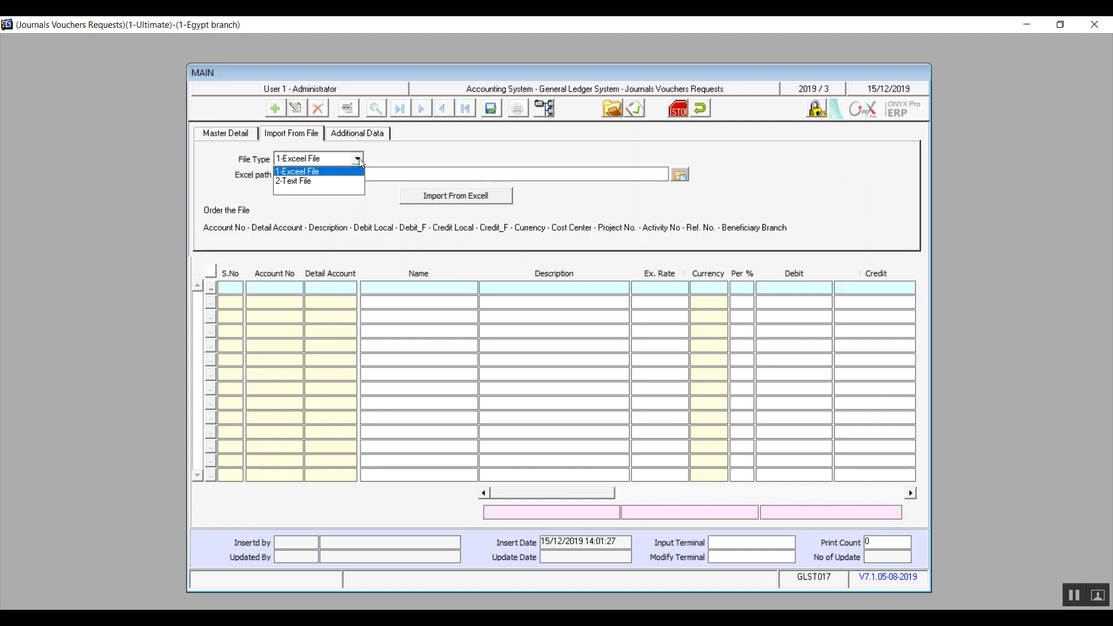
left_click(320, 174)
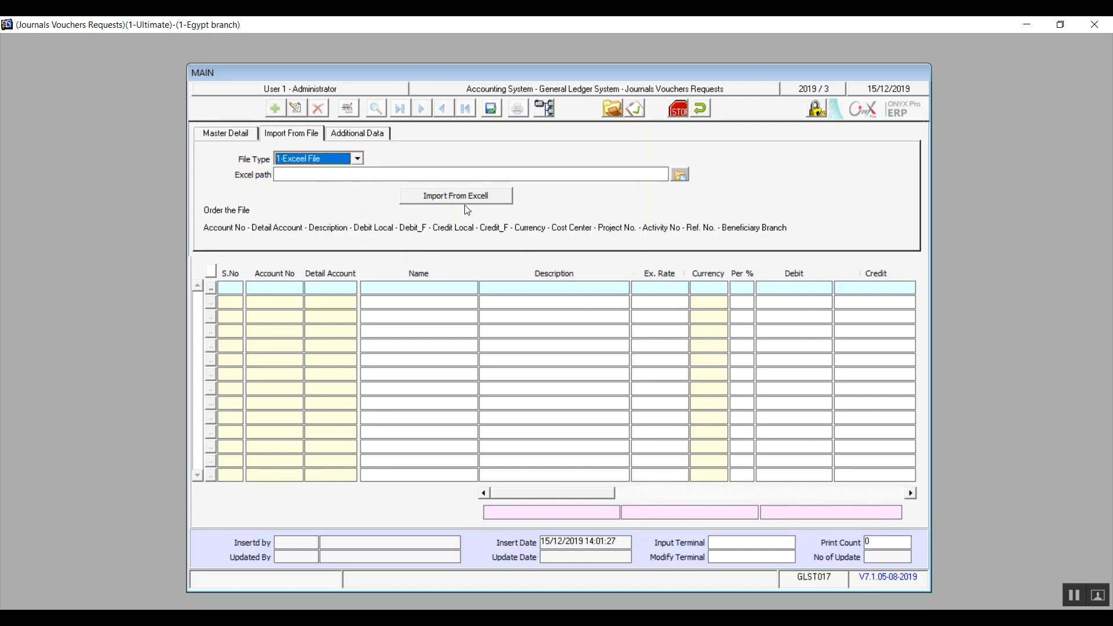
left_click(680, 174)
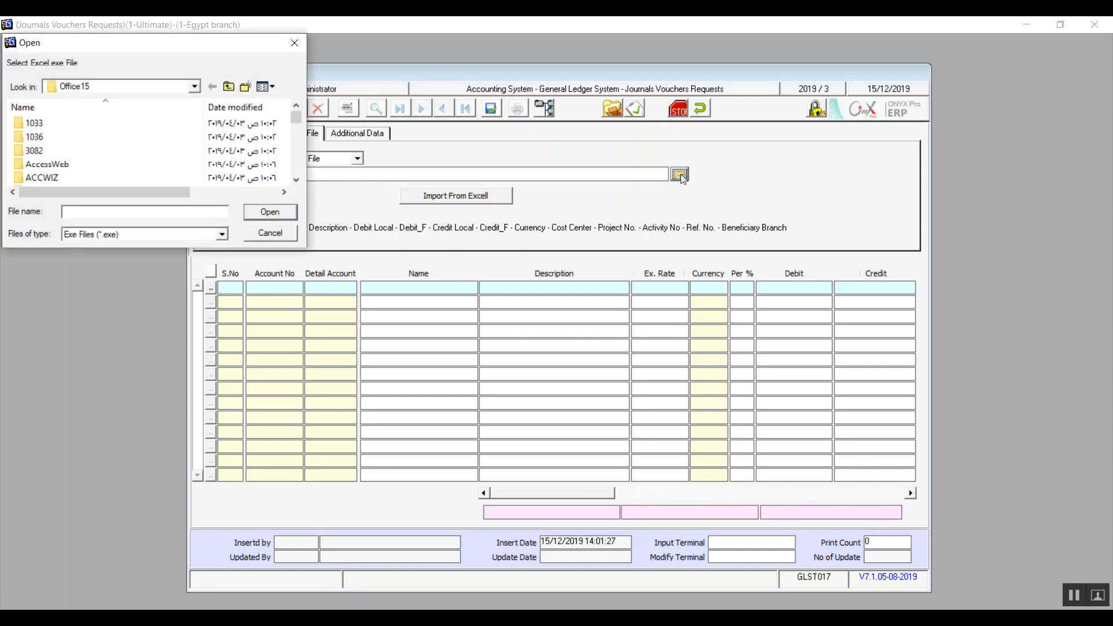
type("exc")
key("Down")
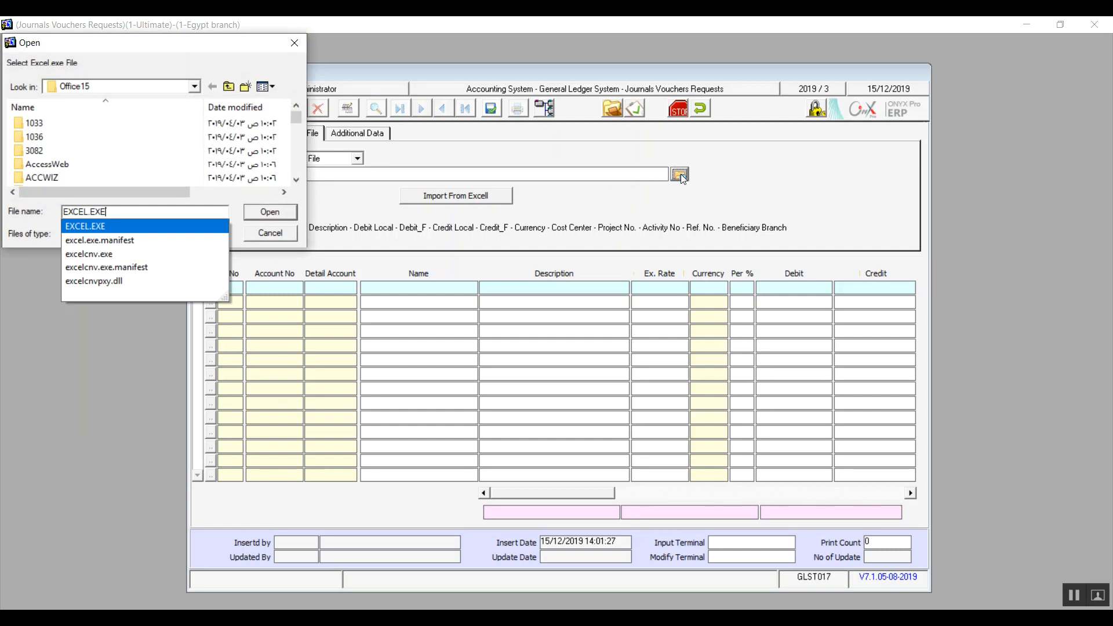
key("Return")
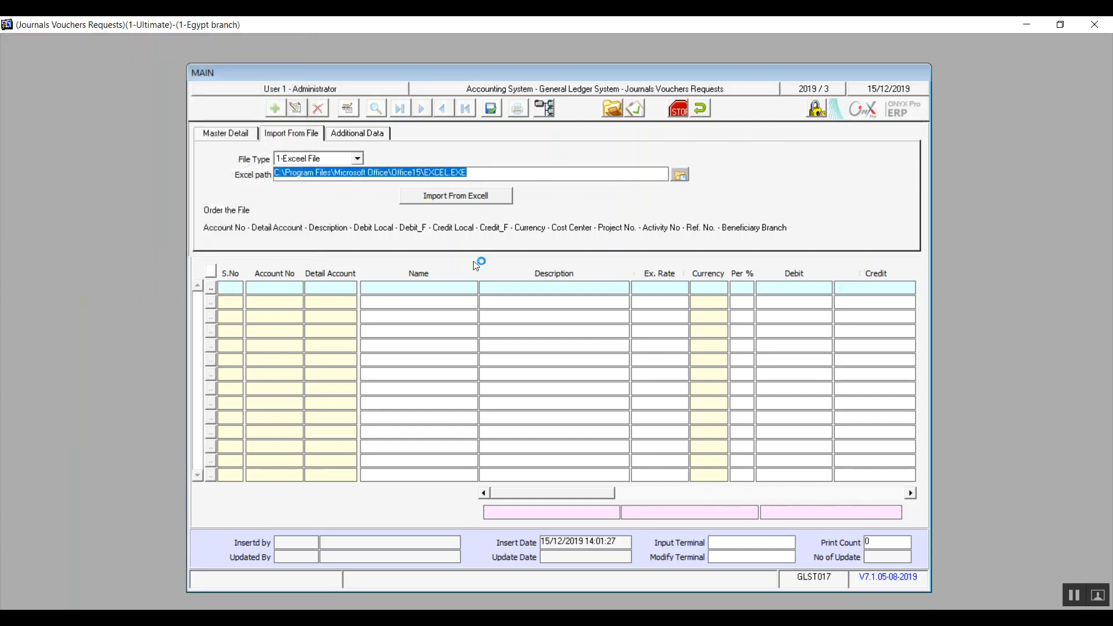
Browse for the Excel program again and reselect EXCEL.EXE in the Office15 folder as the Excel path.
left_click(519, 175)
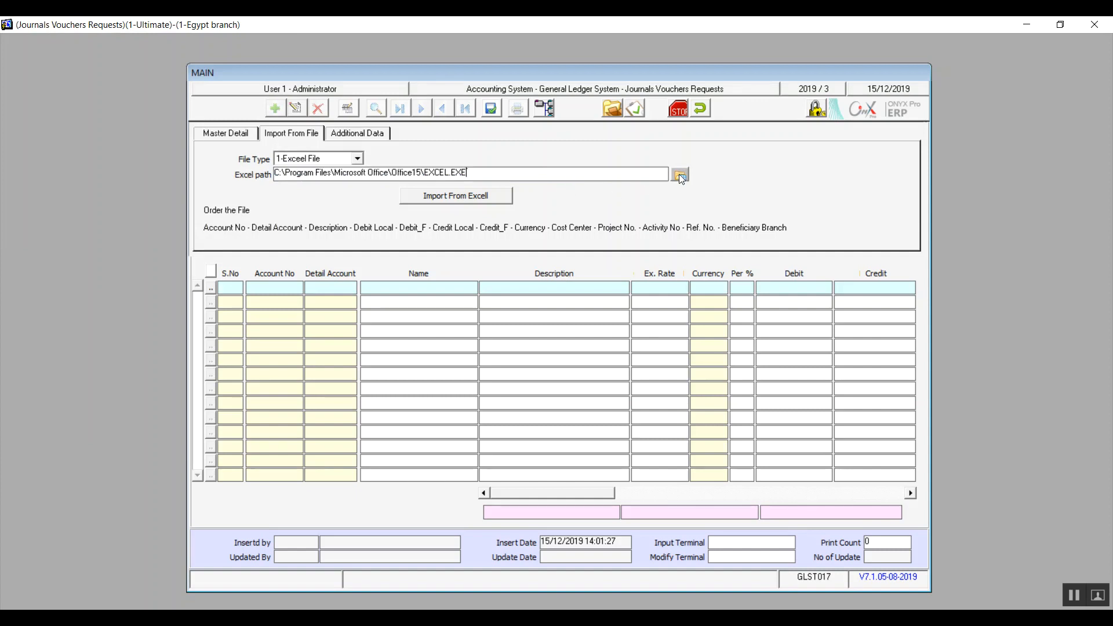
left_click(679, 174)
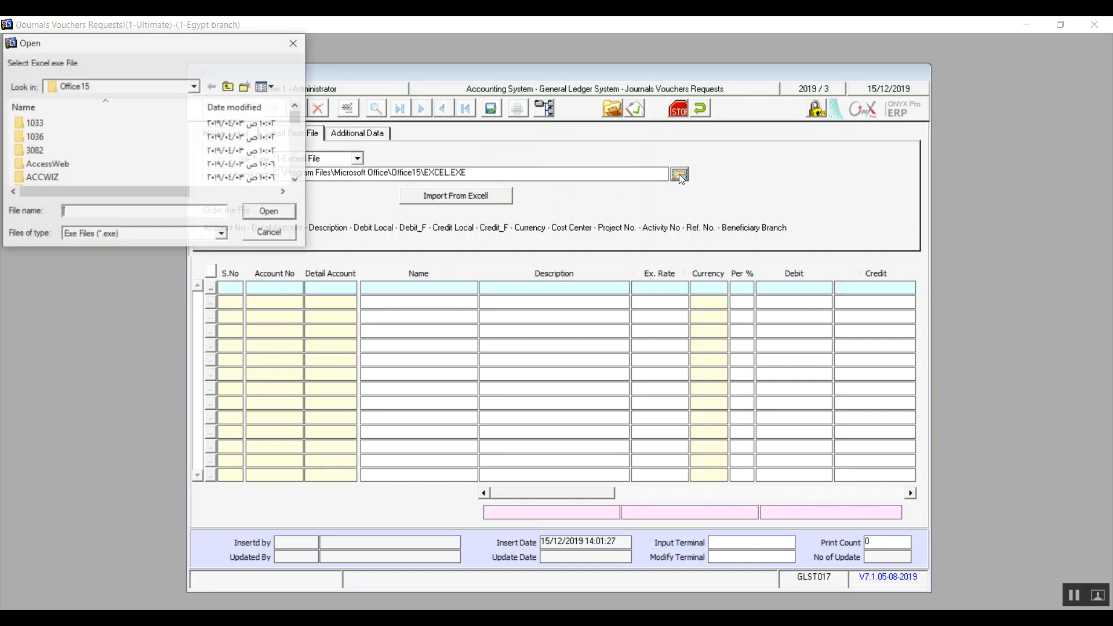
type("excel")
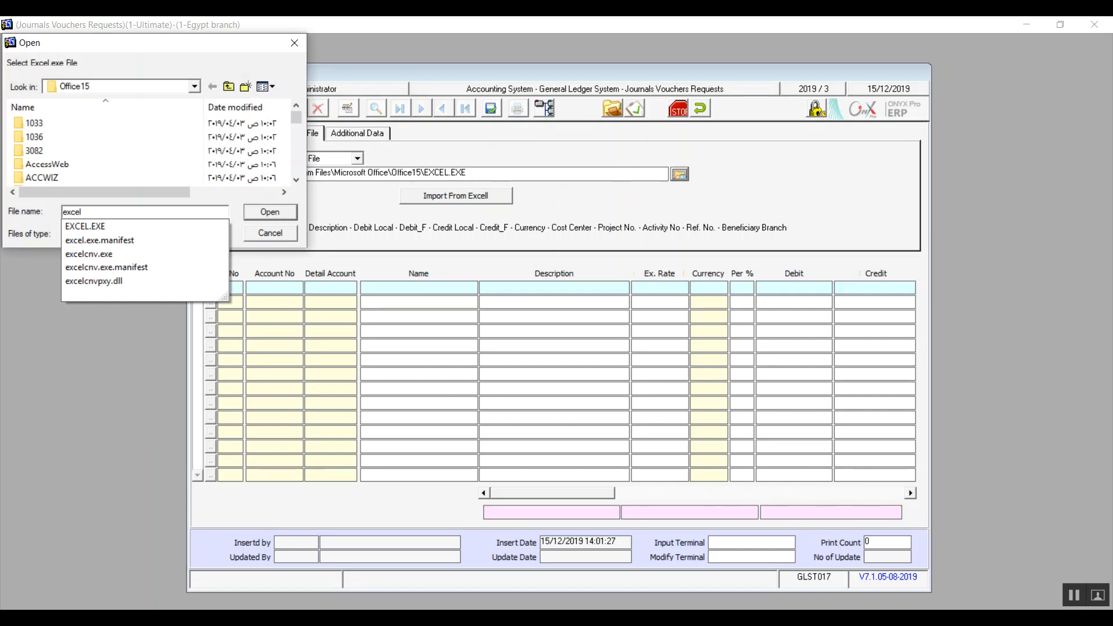
key("Down")
key("Return")
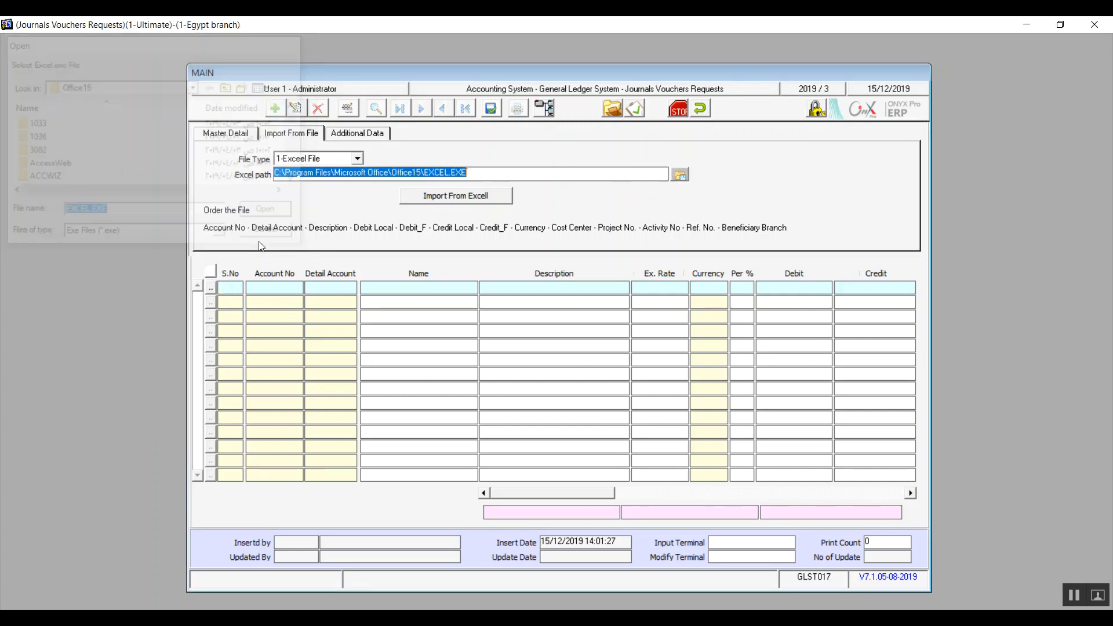
Open the file selection for the Excel import, cancel it, and discard the new request.
left_click(450, 195)
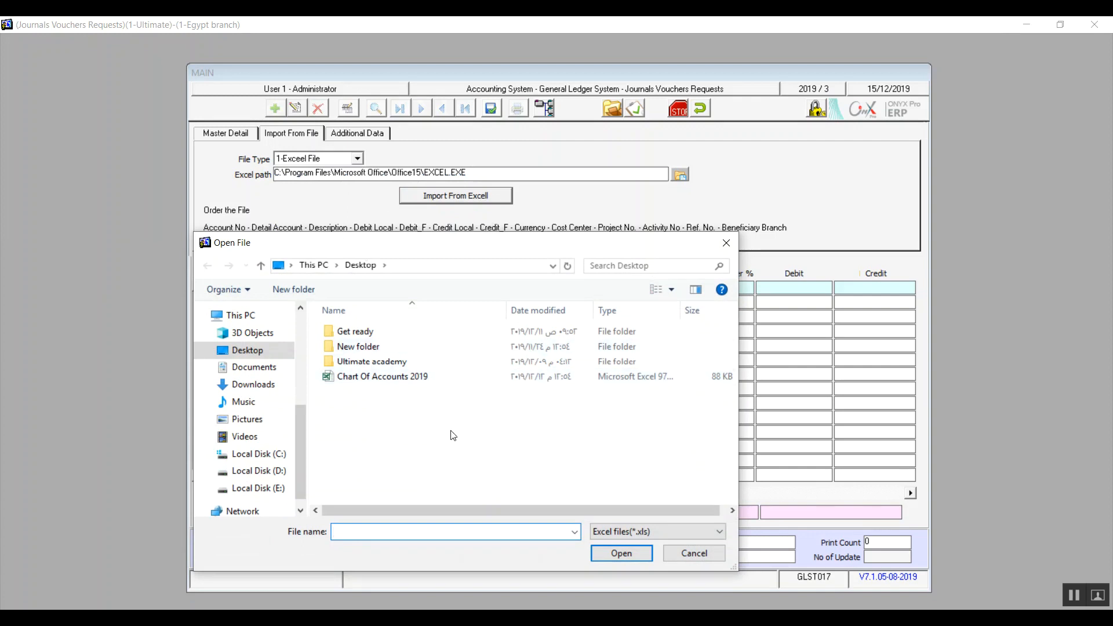
left_click(693, 555)
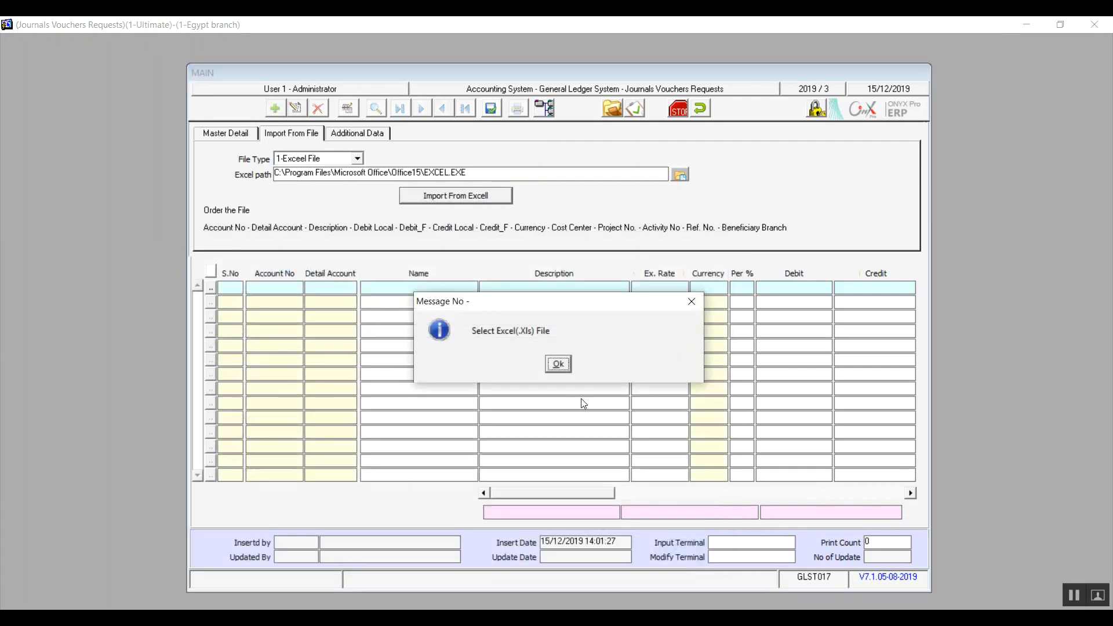
left_click(558, 364)
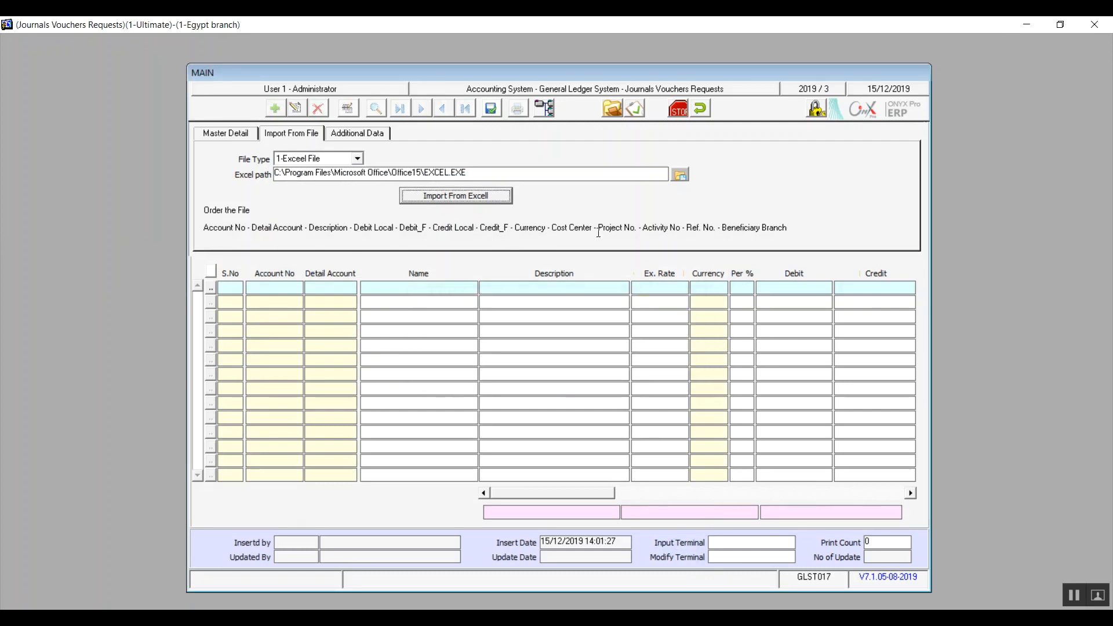
left_click(702, 109)
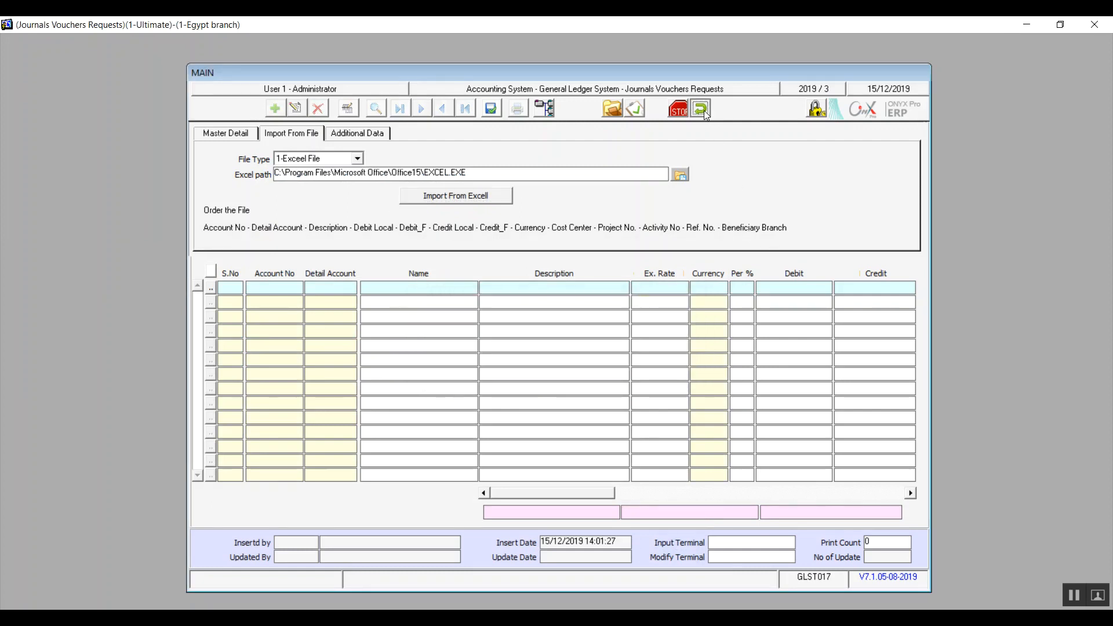
left_click(540, 364)
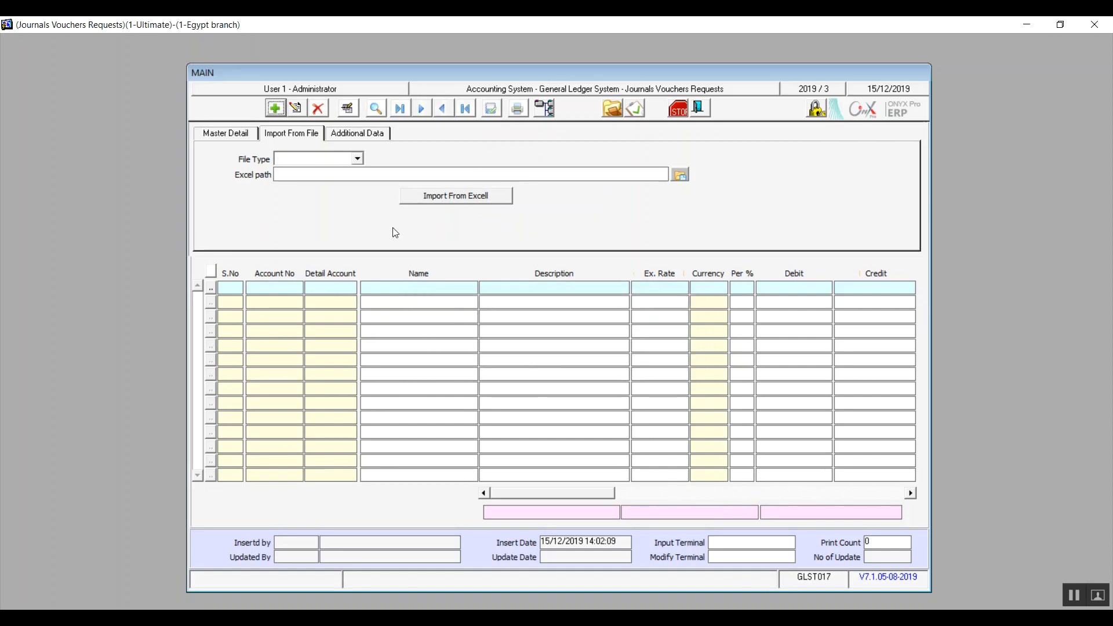
Start a new journal voucher request in the master detail section for 1-Egypt branch.
left_click(228, 137)
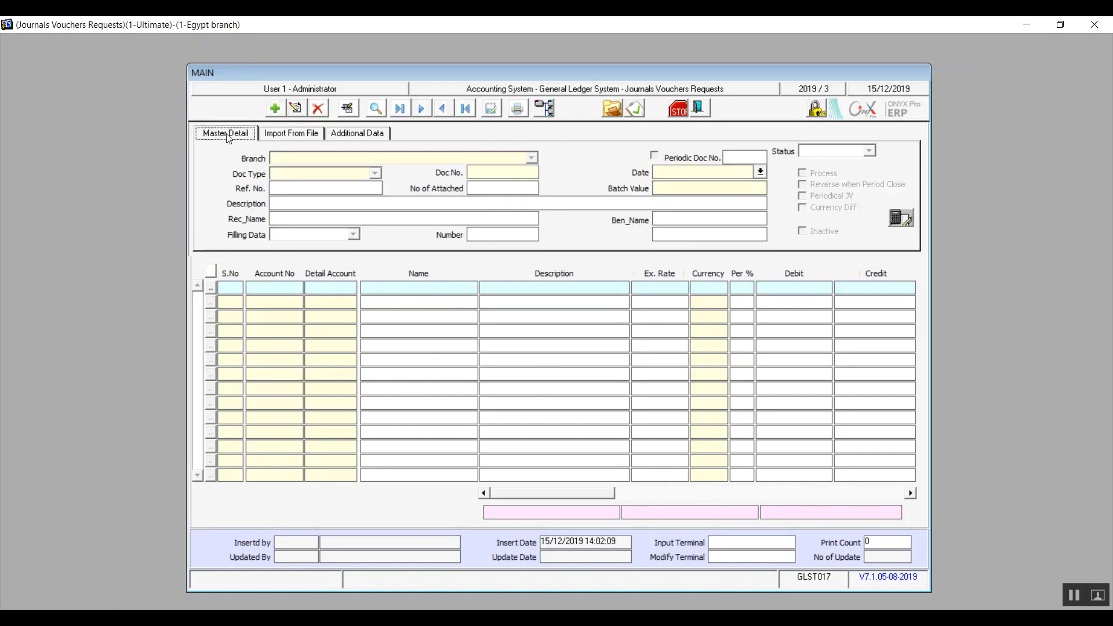
left_click(275, 108)
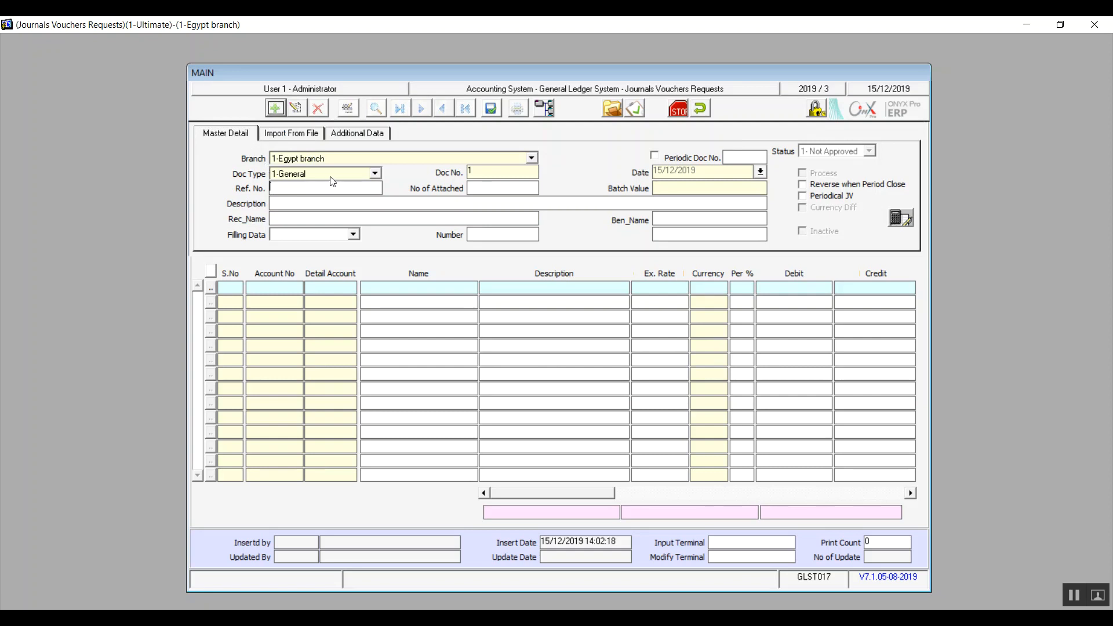
left_click(531, 158)
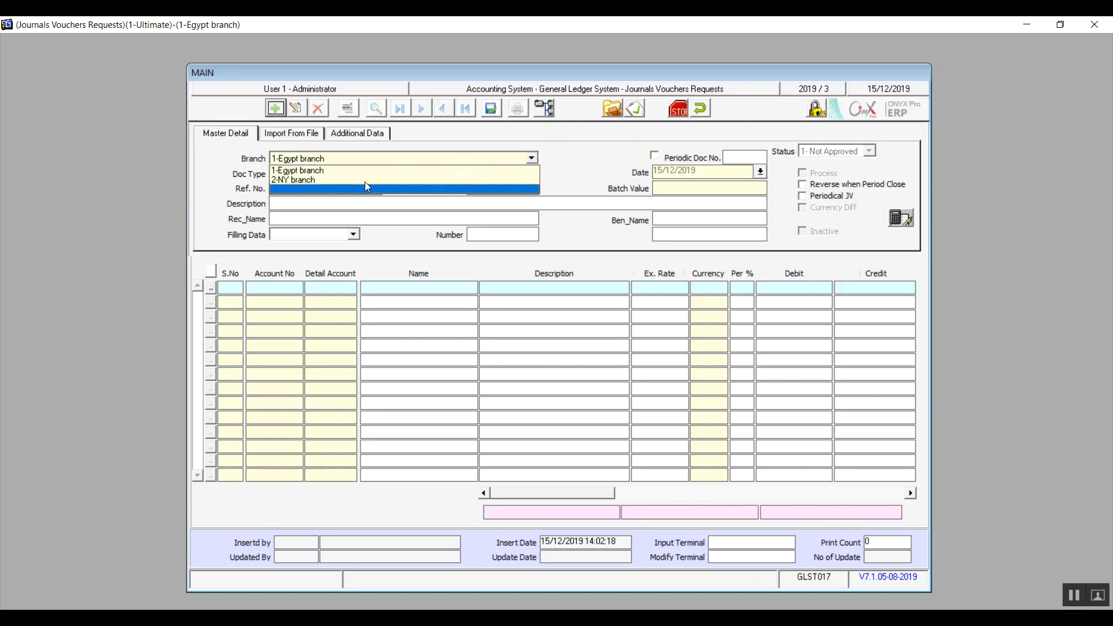
left_click(303, 171)
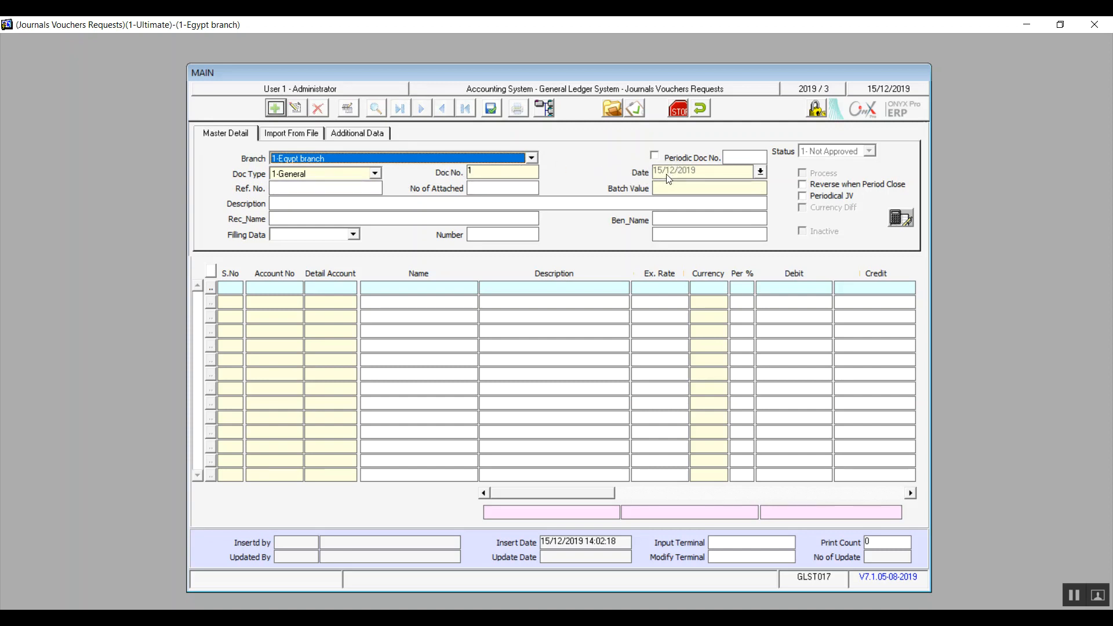
Set the request's reference number to 76, number of attachments to 1 and batch value to 1000, leaving the description and filling data blank.
left_click(297, 186)
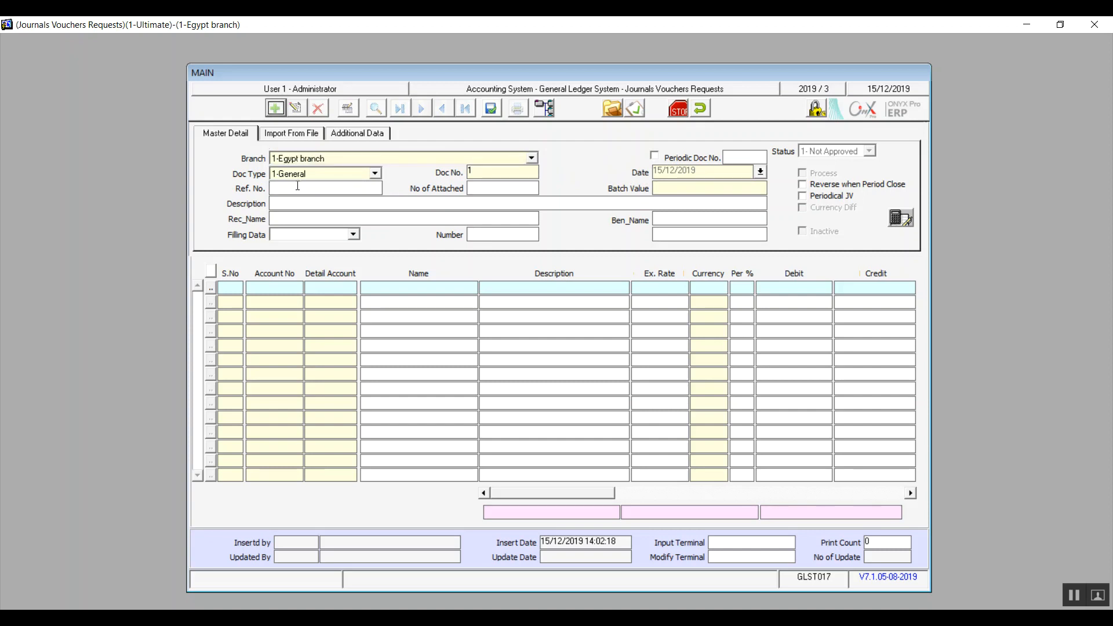
type("76")
type("1")
left_click(670, 188)
type("1000")
left_click(293, 204)
left_click(354, 239)
left_click(354, 238)
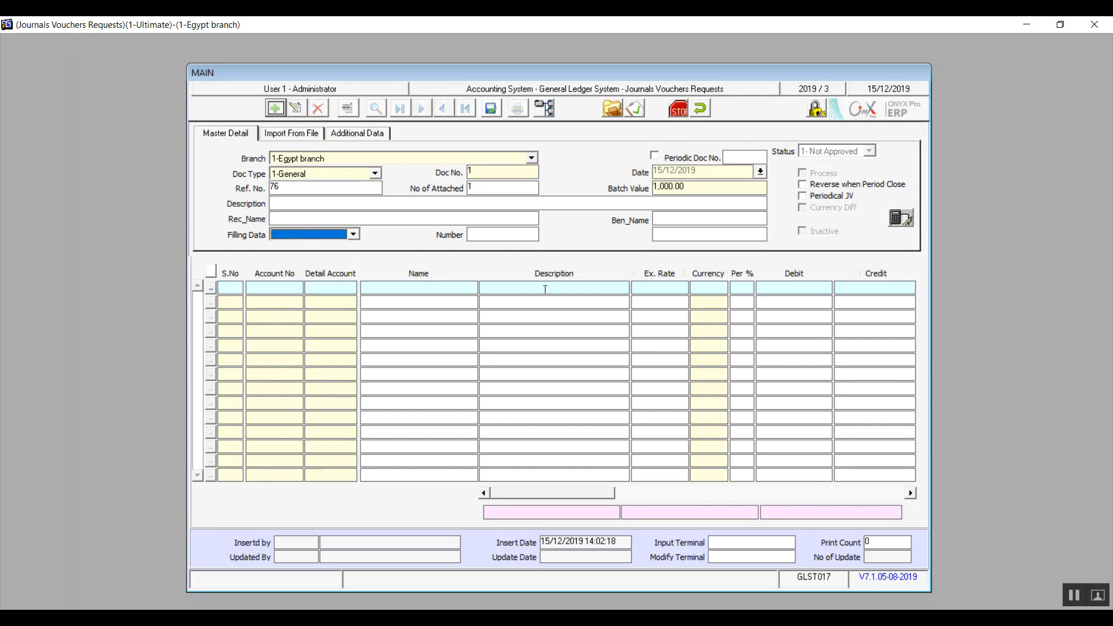
Add the Cash 1 account from the chart of accounts as the first line, with a credit of 1000.
left_click(262, 286)
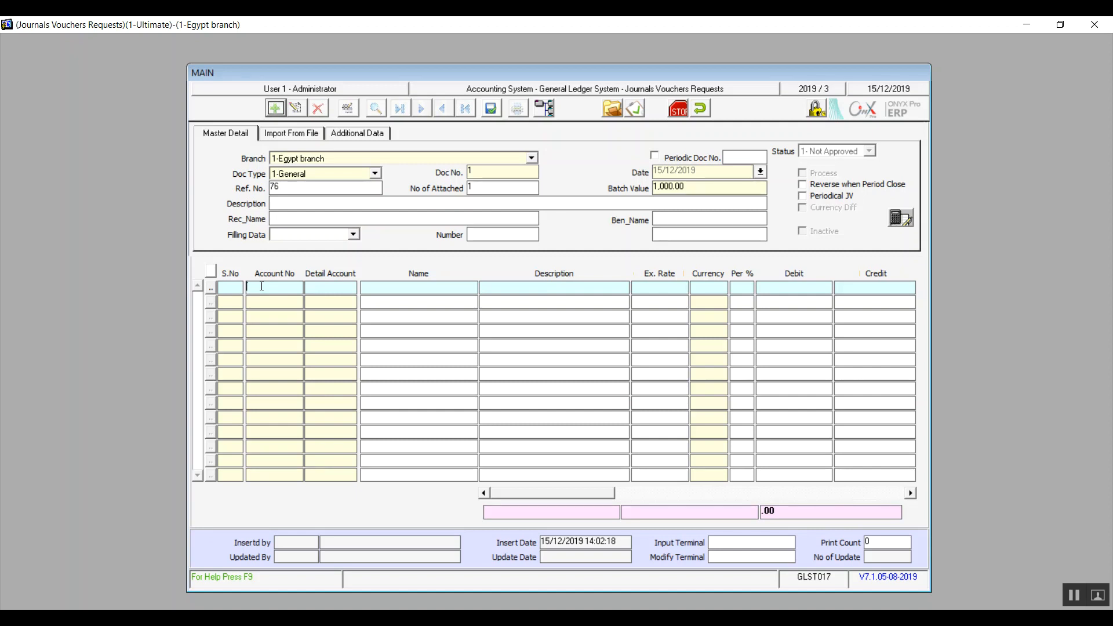
double_click(262, 286)
double_click(423, 242)
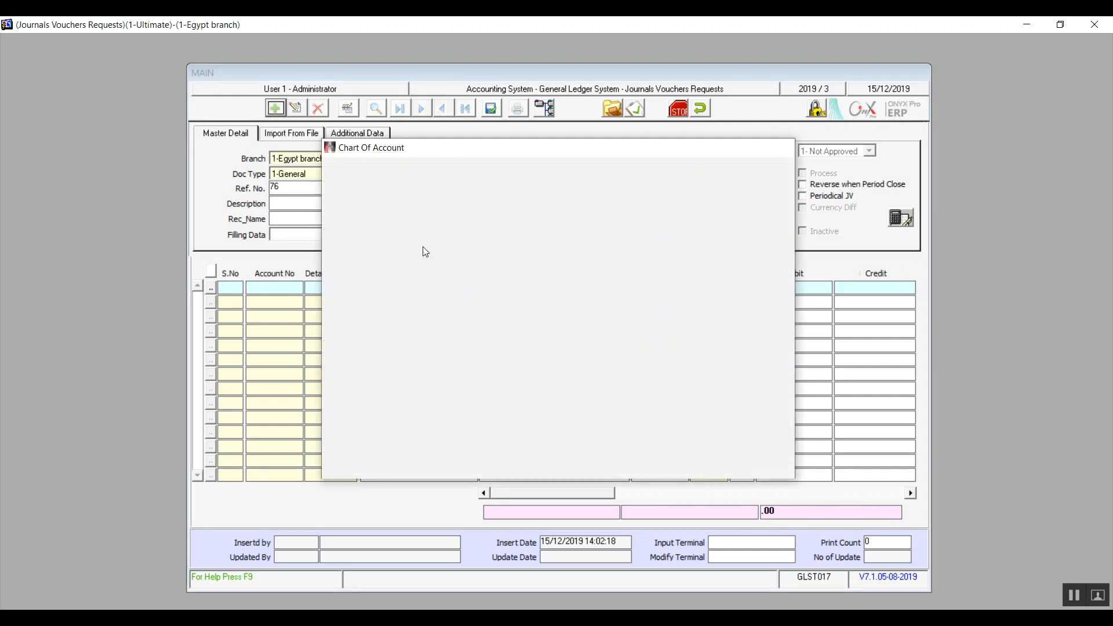
key("Return")
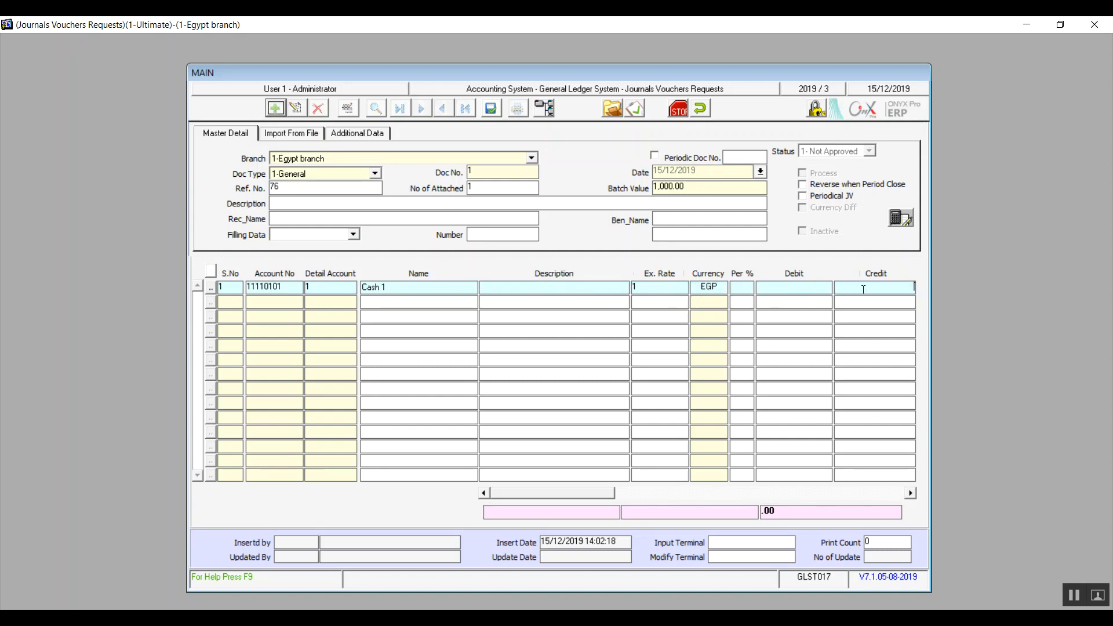
type("000")
Add the Bank A account from the chart of accounts as the second line, with a debit of 1000.
left_click(274, 302)
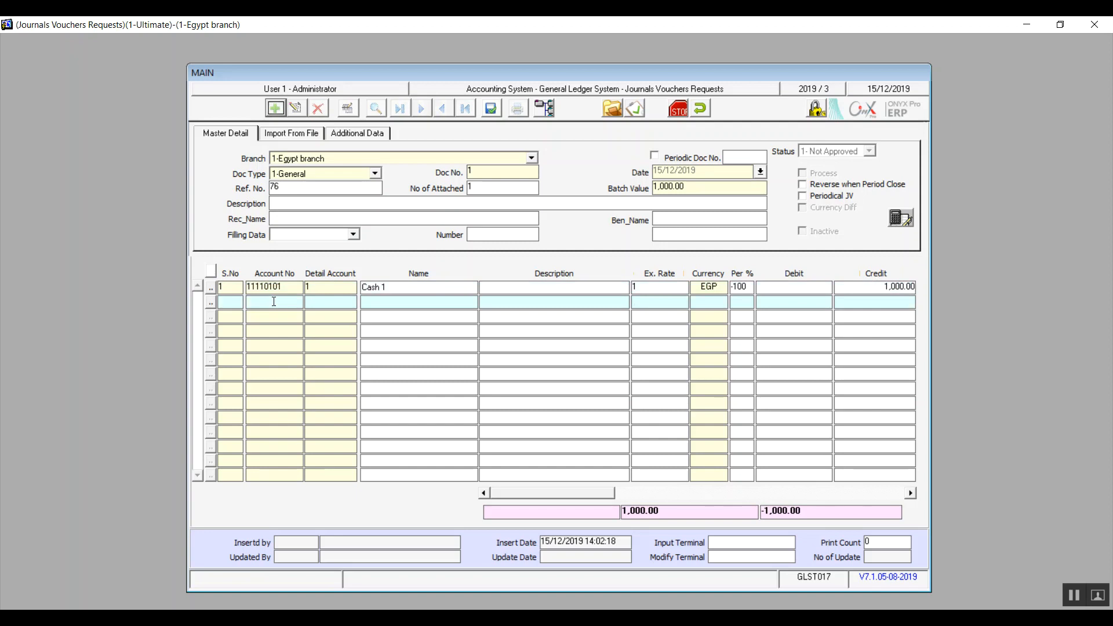
double_click(274, 302)
left_click(426, 284)
double_click(426, 284)
key("Return")
type("1000")
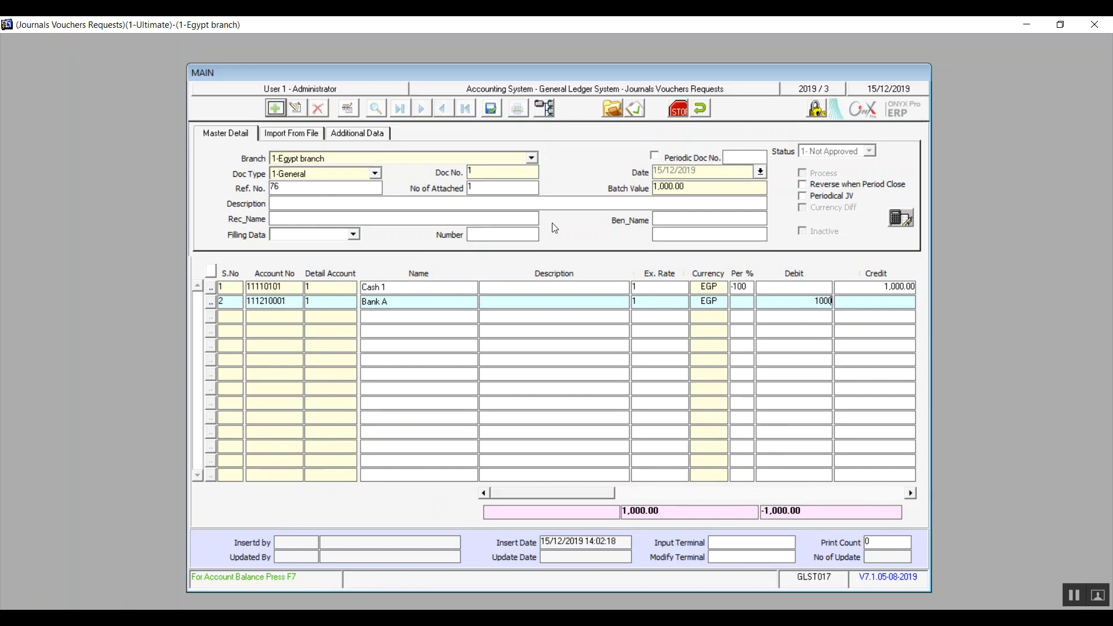
Open and close the calculator, and examine the Reverse when Period Close and Periodical JV options.
left_click(901, 219)
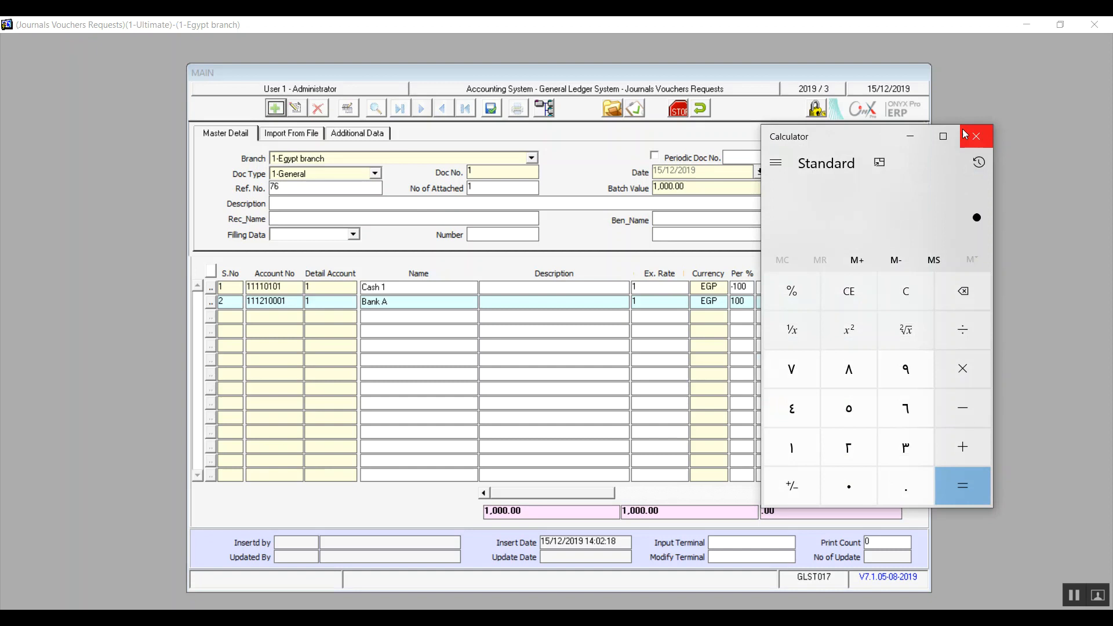
left_click(976, 138)
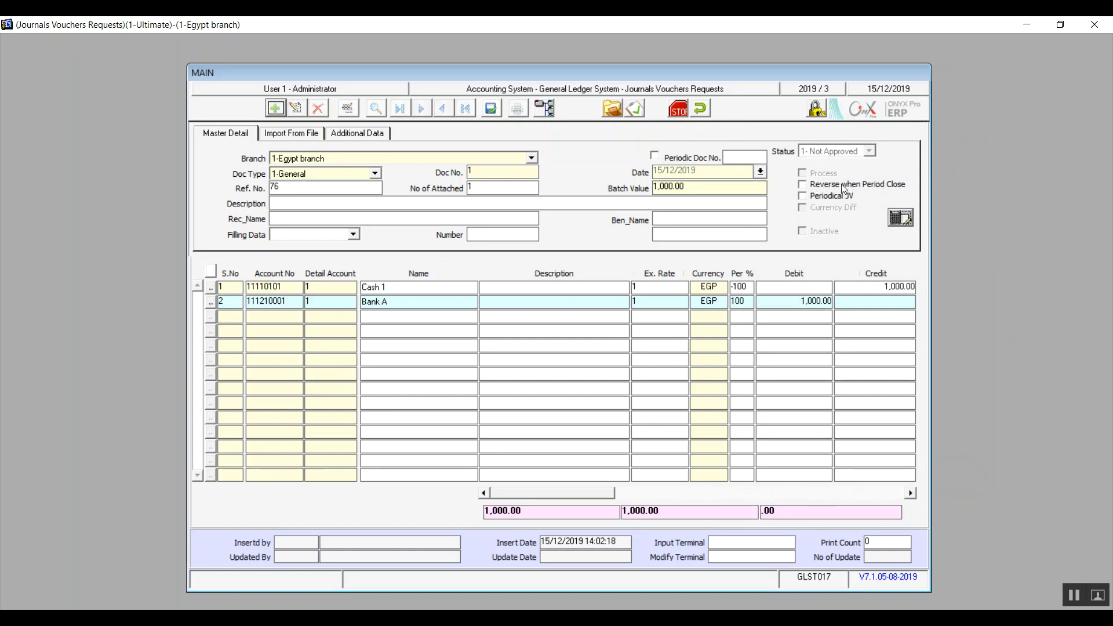
left_click(809, 186)
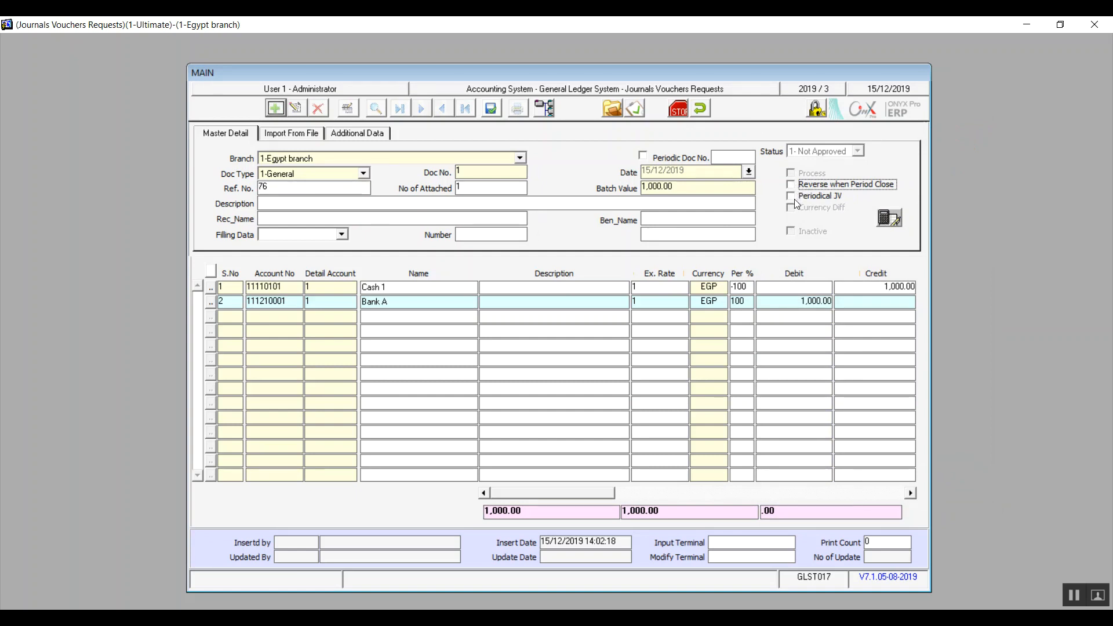
left_click(791, 198)
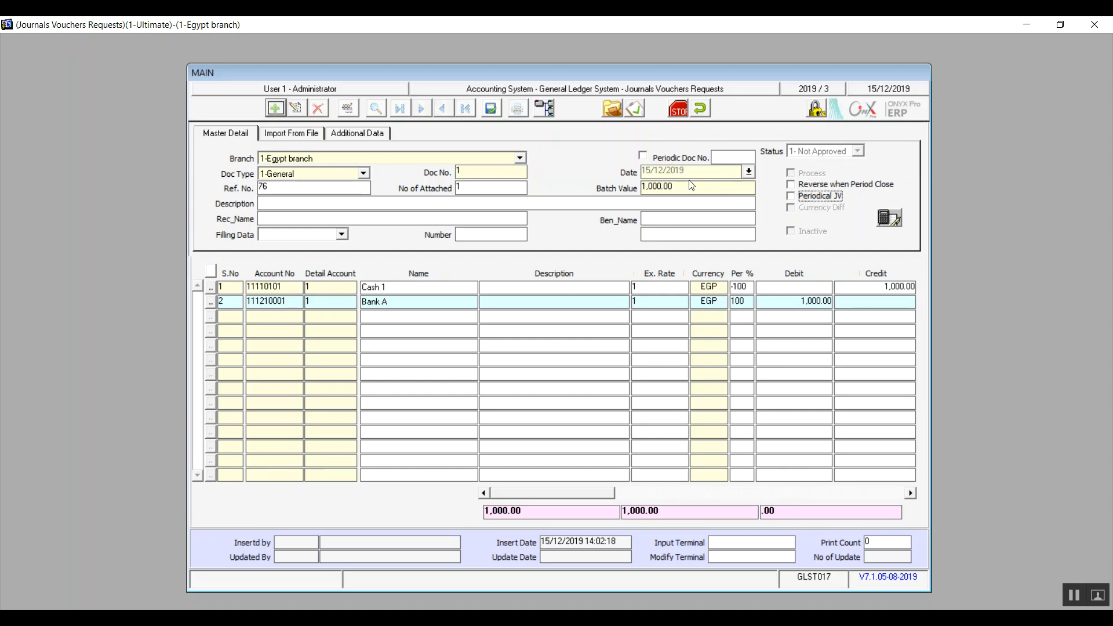
Save the journal voucher request, set its level 1 approval status to 2-Approve and save the approval.
left_click(486, 112)
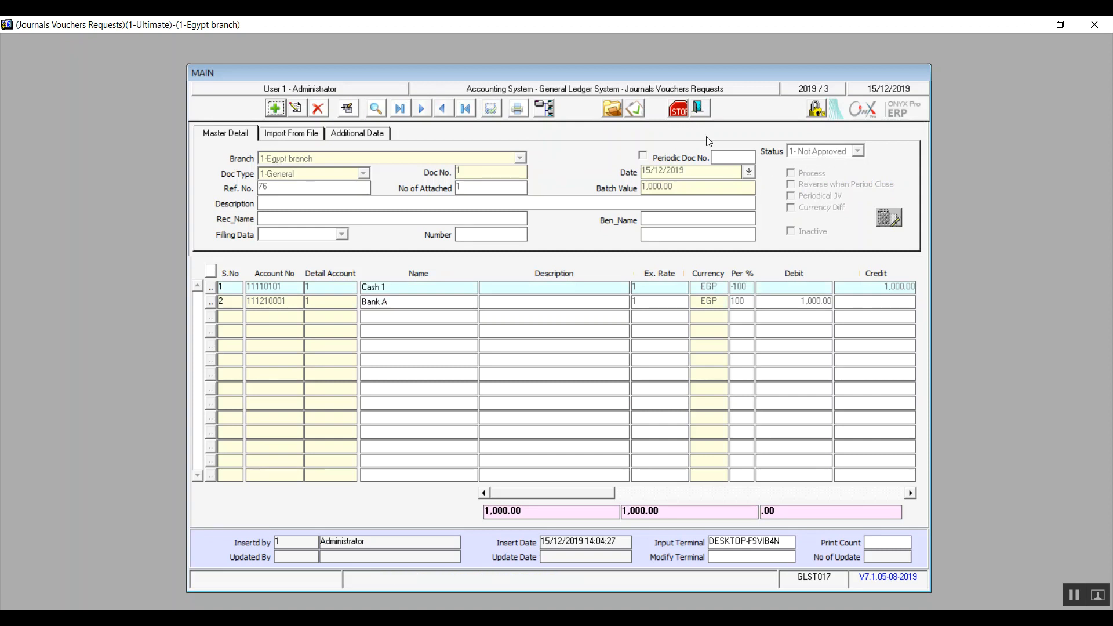
left_click(636, 110)
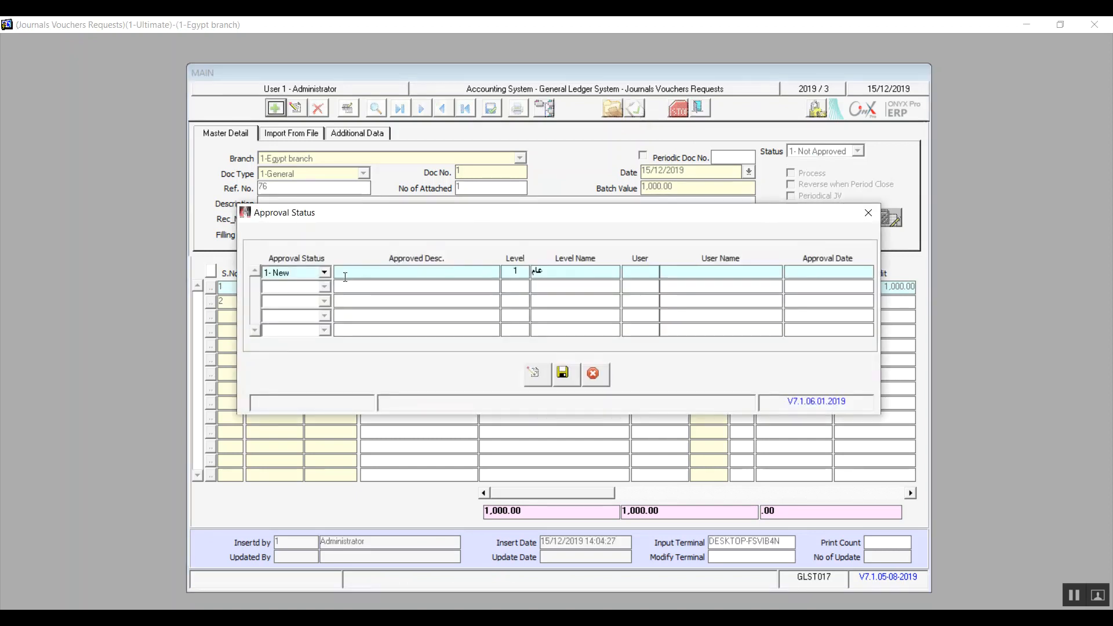
left_click(323, 273)
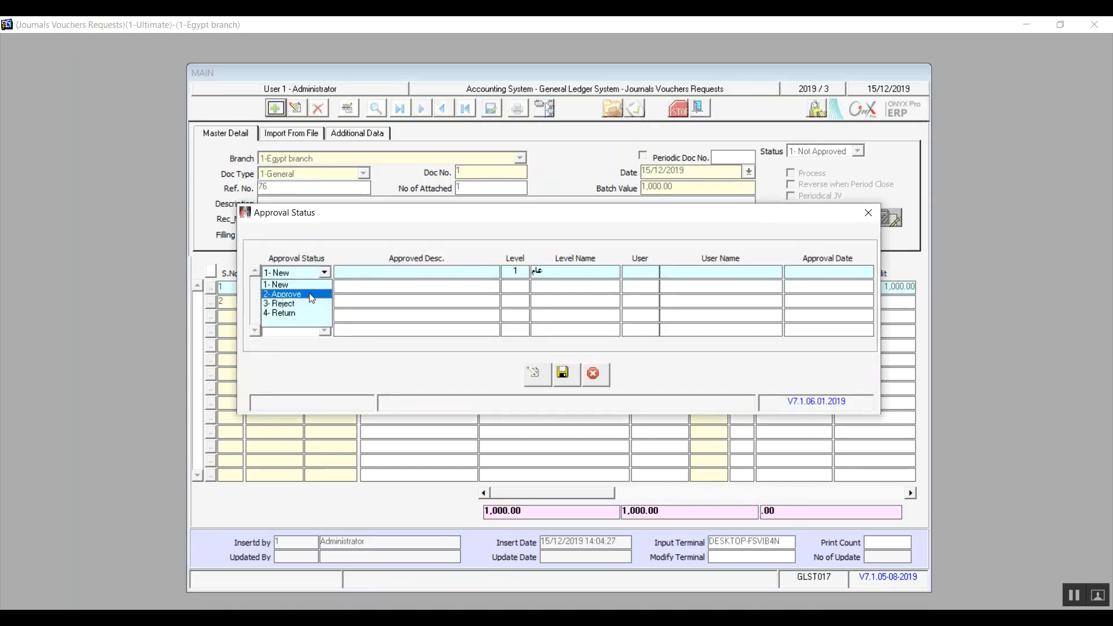
left_click(282, 294)
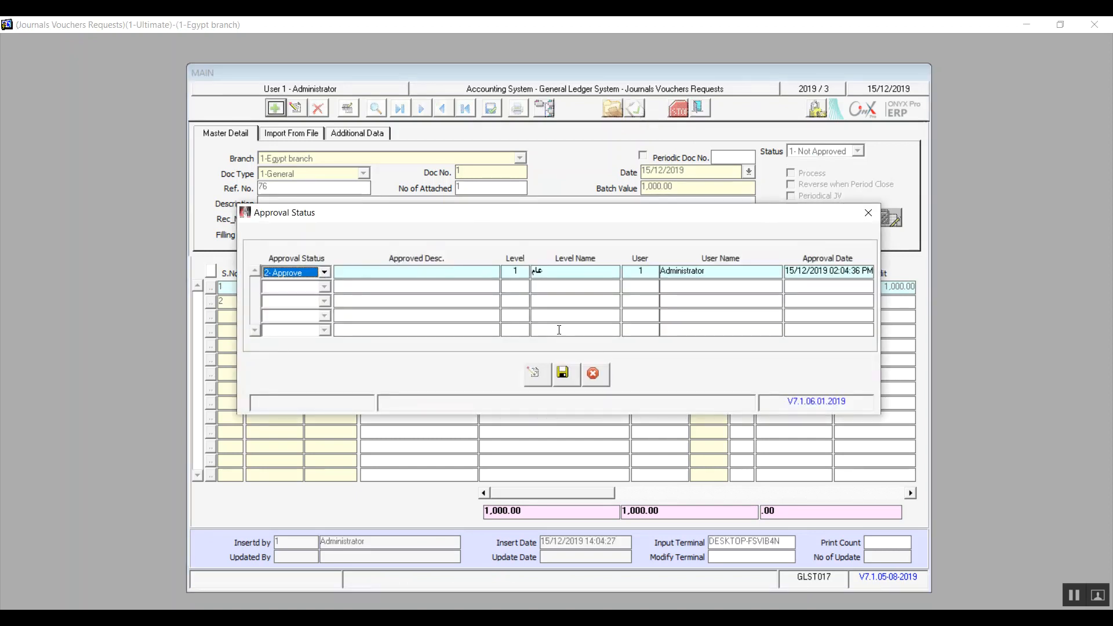
left_click(562, 375)
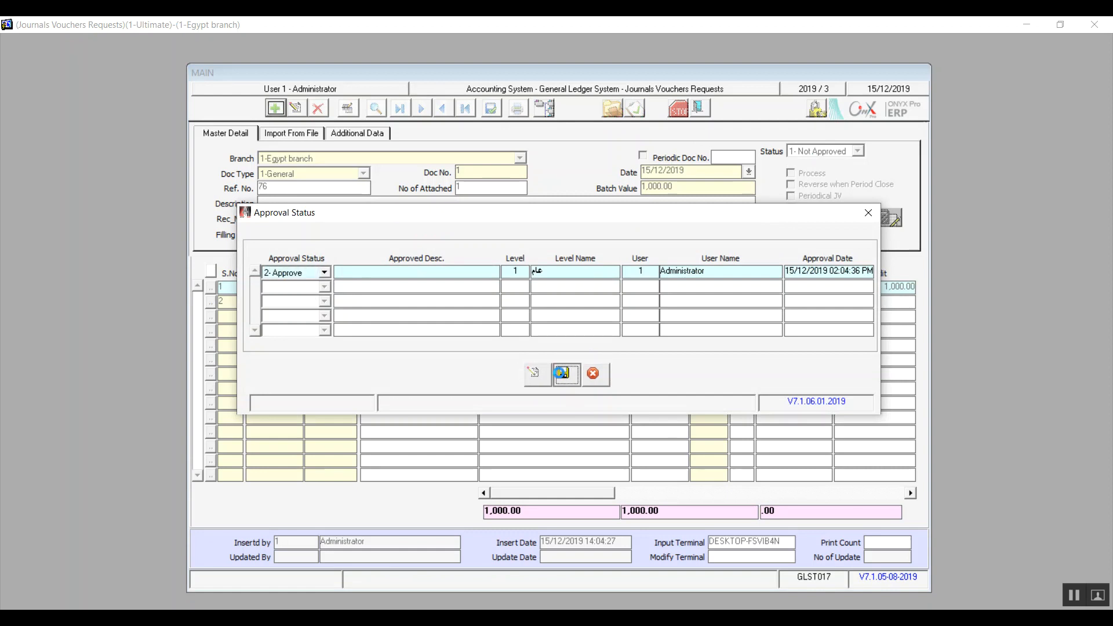
left_click(595, 375)
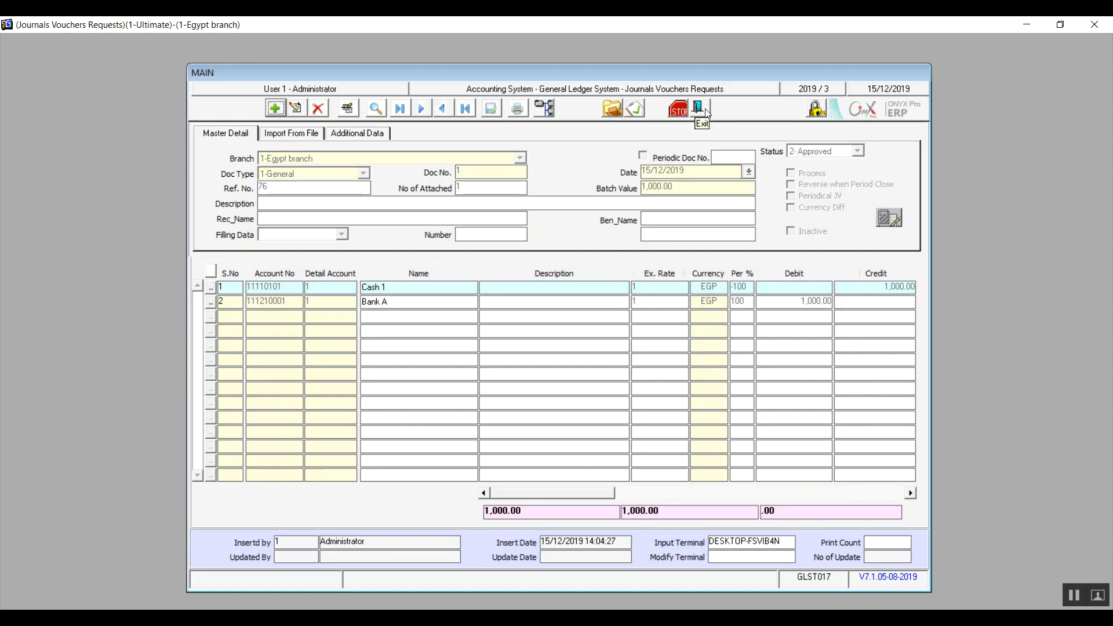
Open the Payment Vouchers Requests form and look through its Master Detail, Additional Data, Default Data and Import From File sections.
left_click(1077, 597)
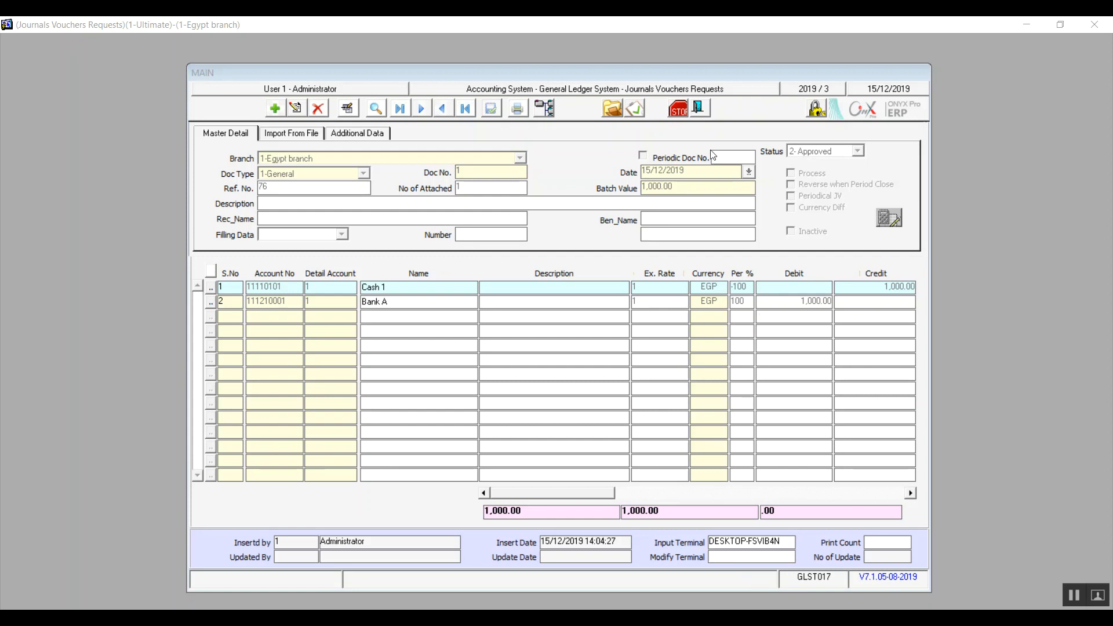
left_click(700, 109)
double_click(328, 261)
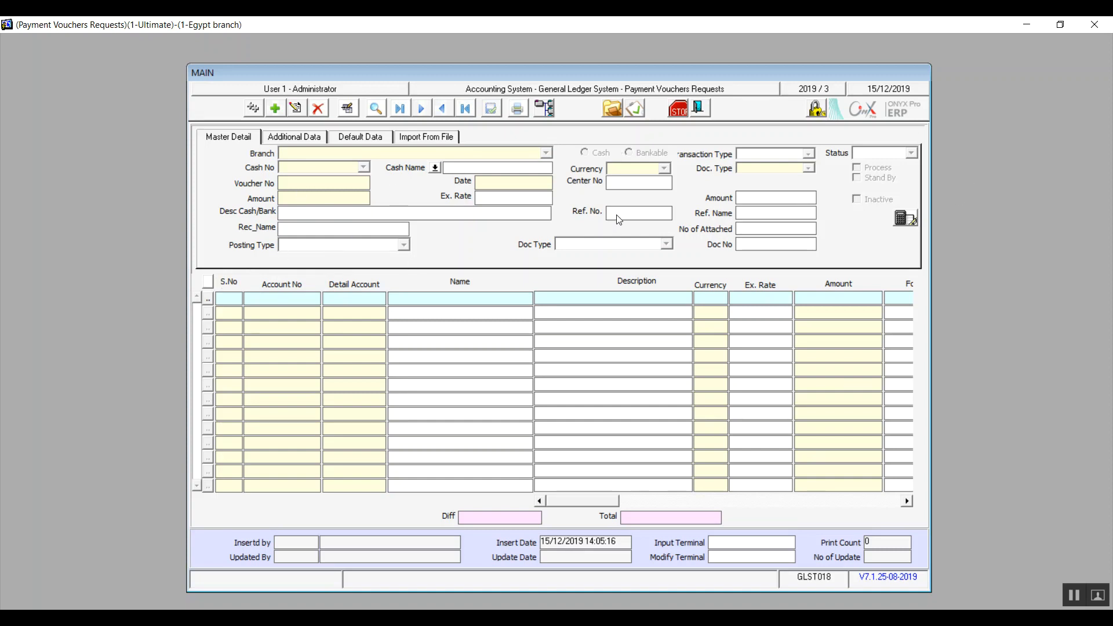
left_click(248, 141)
left_click(282, 140)
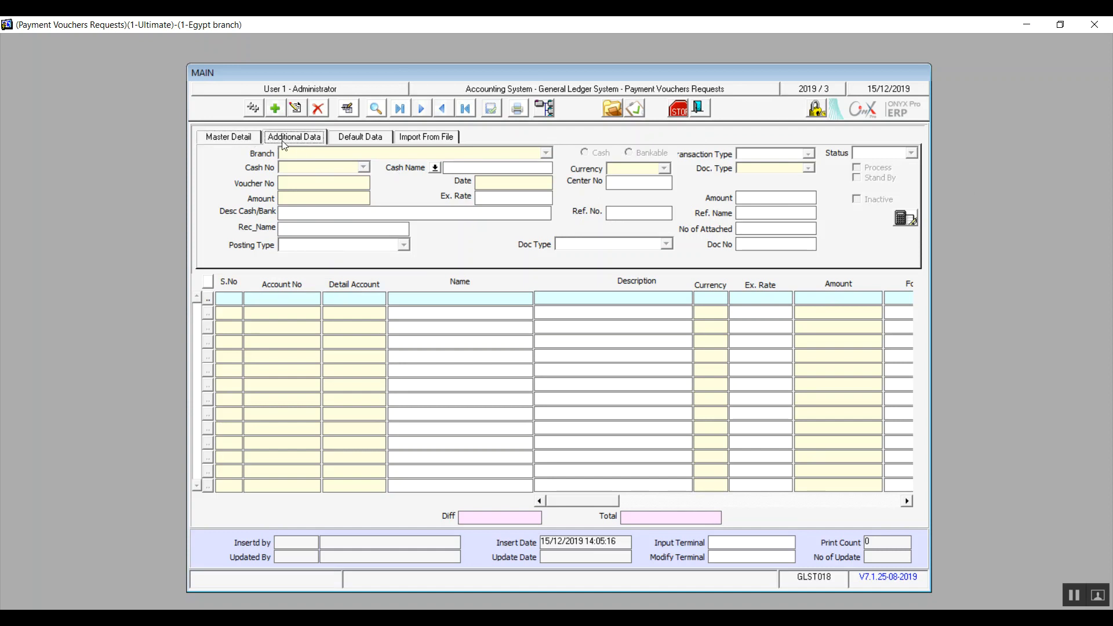
left_click(356, 139)
left_click(416, 142)
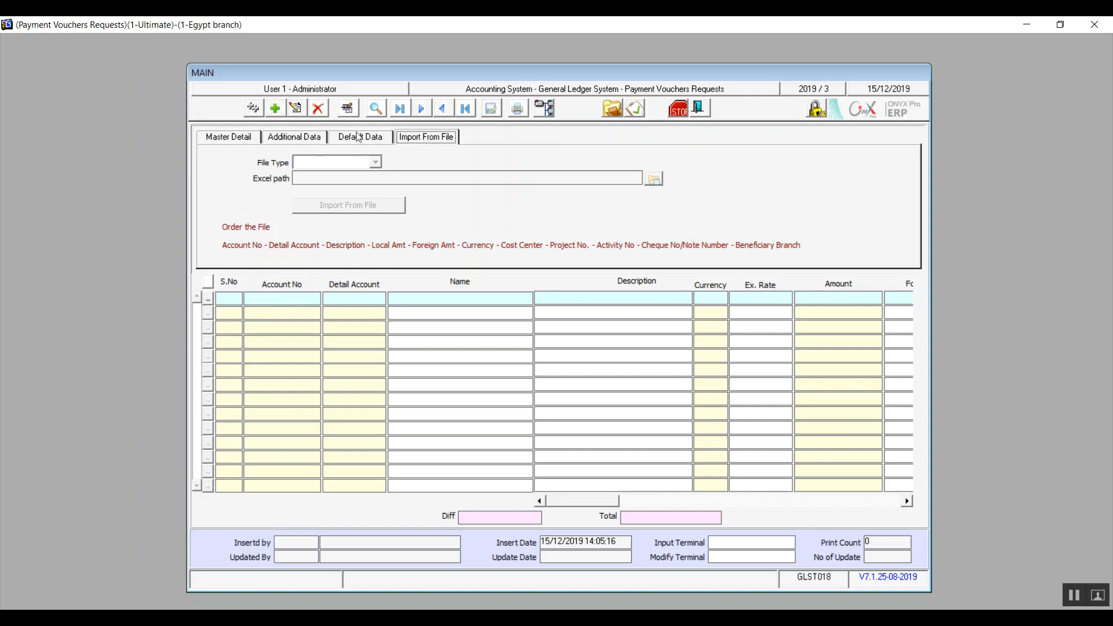
left_click(231, 141)
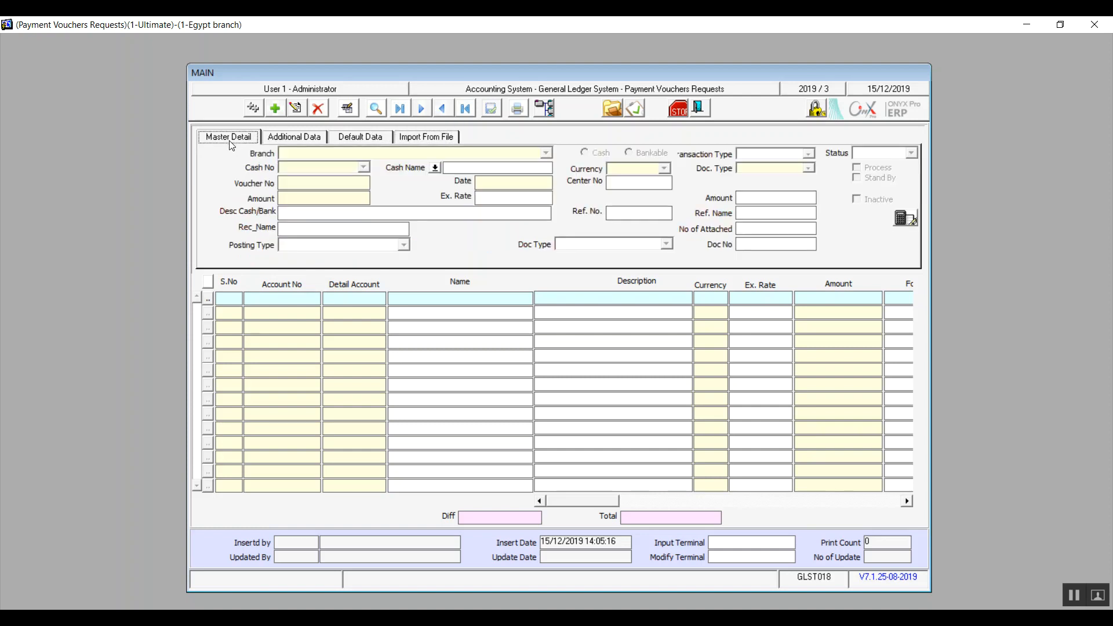
Examine the payment request's default data fields, including the currency choice and exchange rate, and return to the master details.
left_click(343, 142)
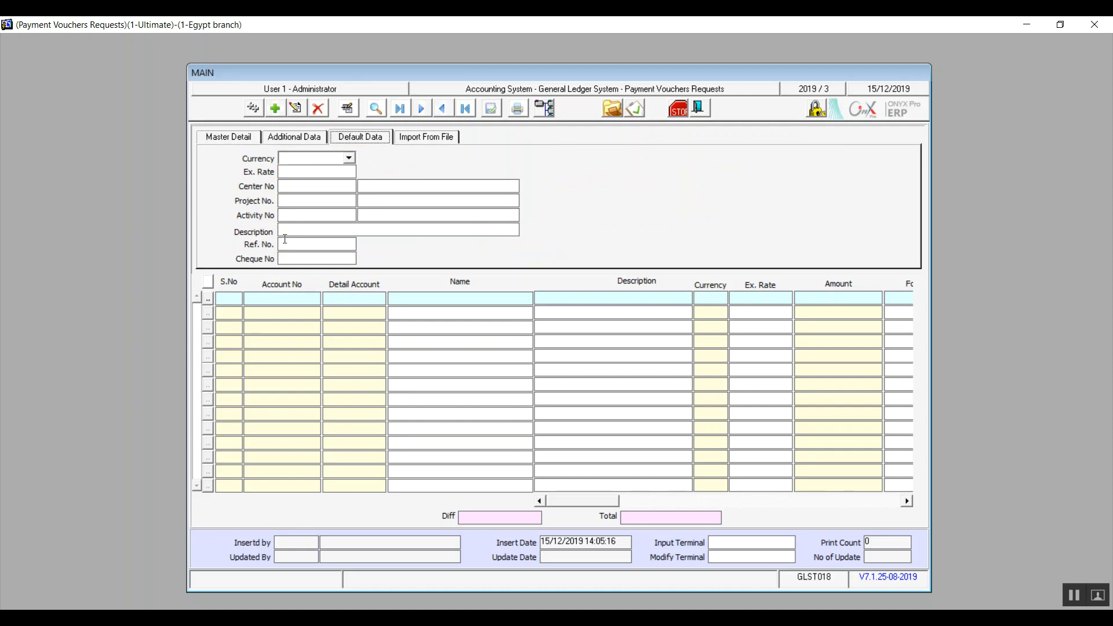
left_click(350, 159)
left_click(350, 159)
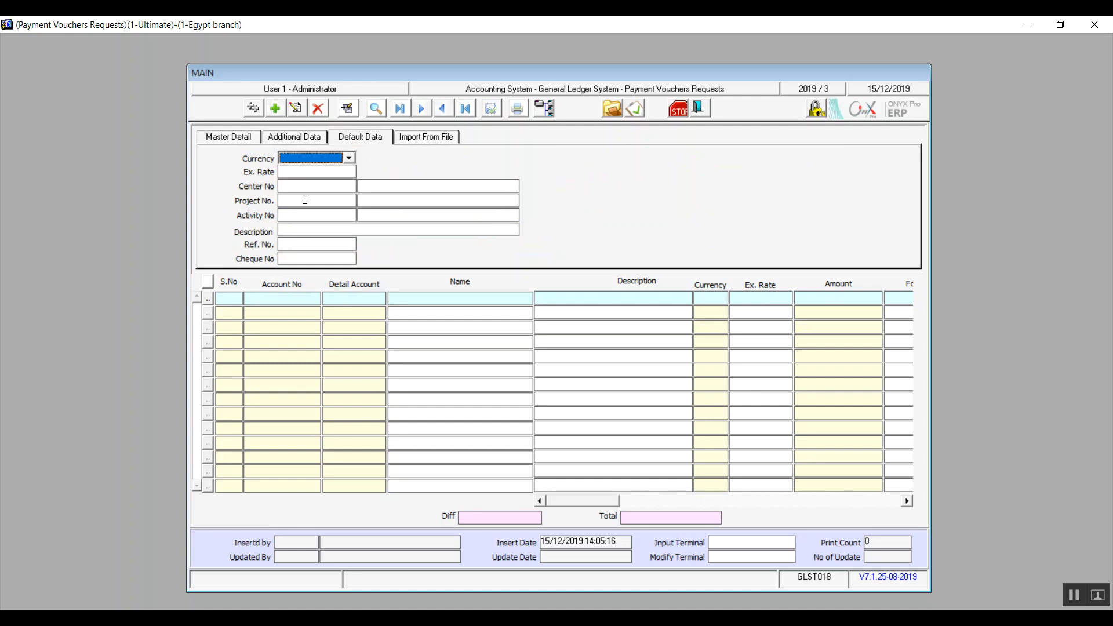
left_click(294, 172)
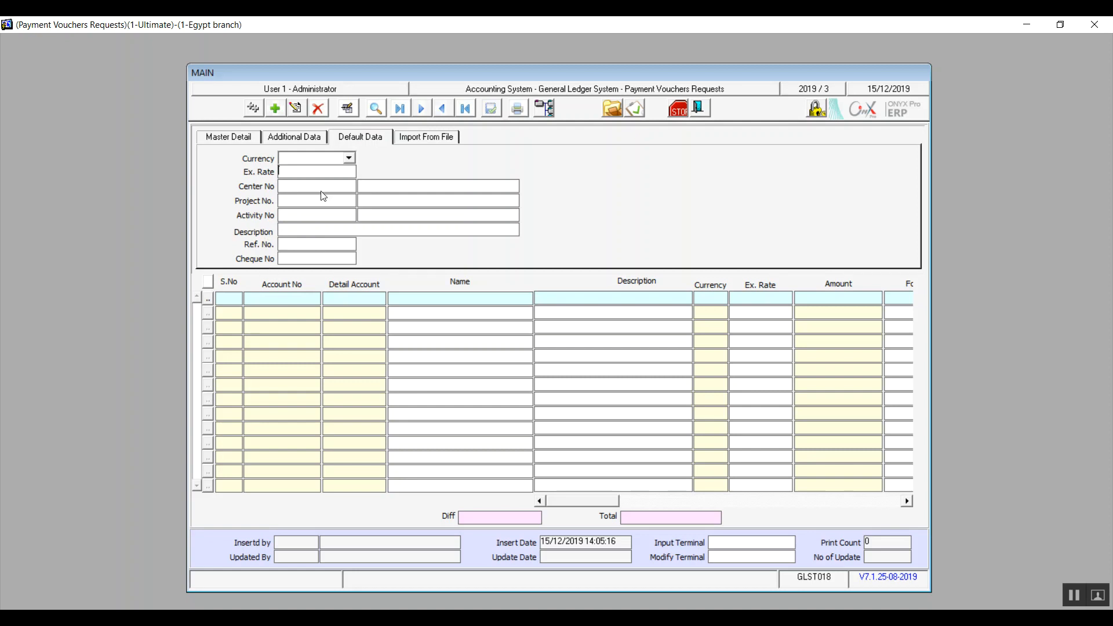
left_click(250, 143)
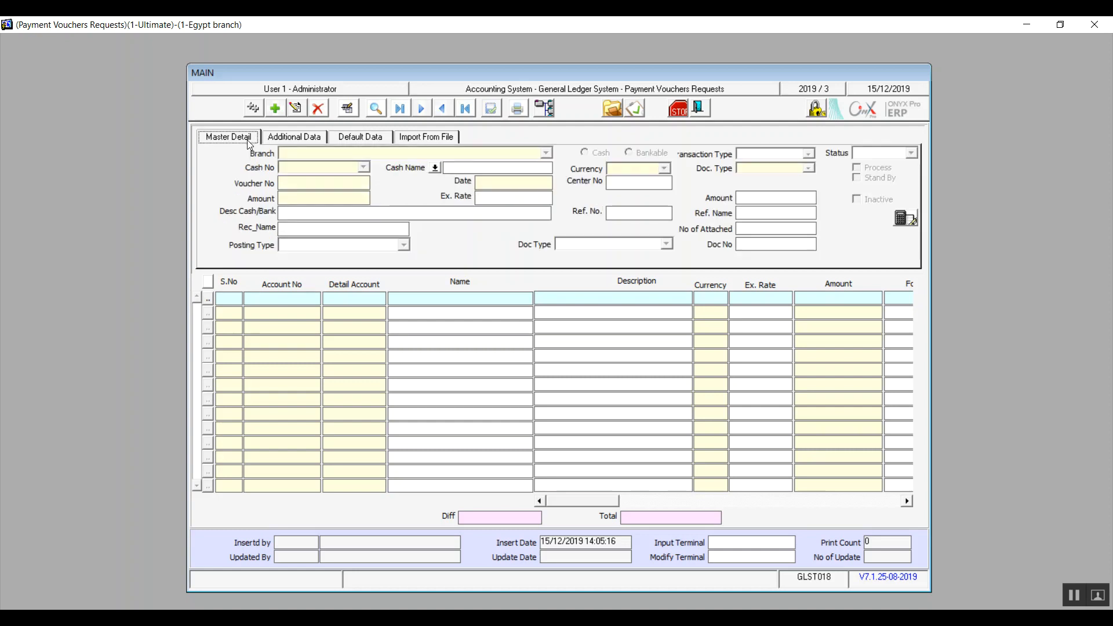
Start a new payment voucher request and compare the Cash and Bankable variants, ending on Cash.
left_click(277, 110)
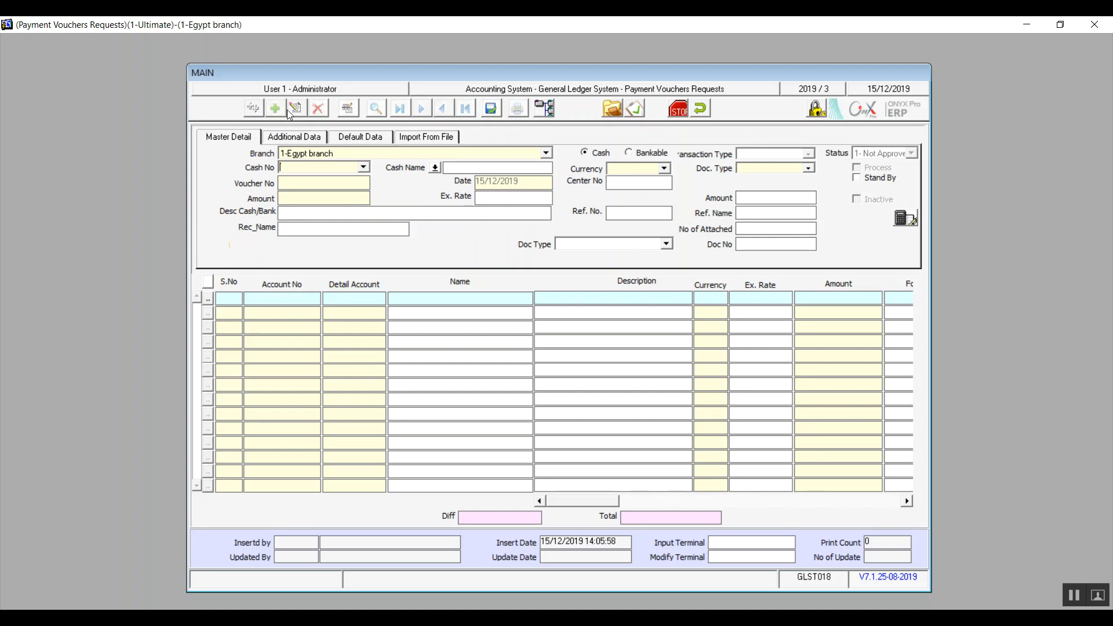
left_click(641, 154)
left_click(597, 154)
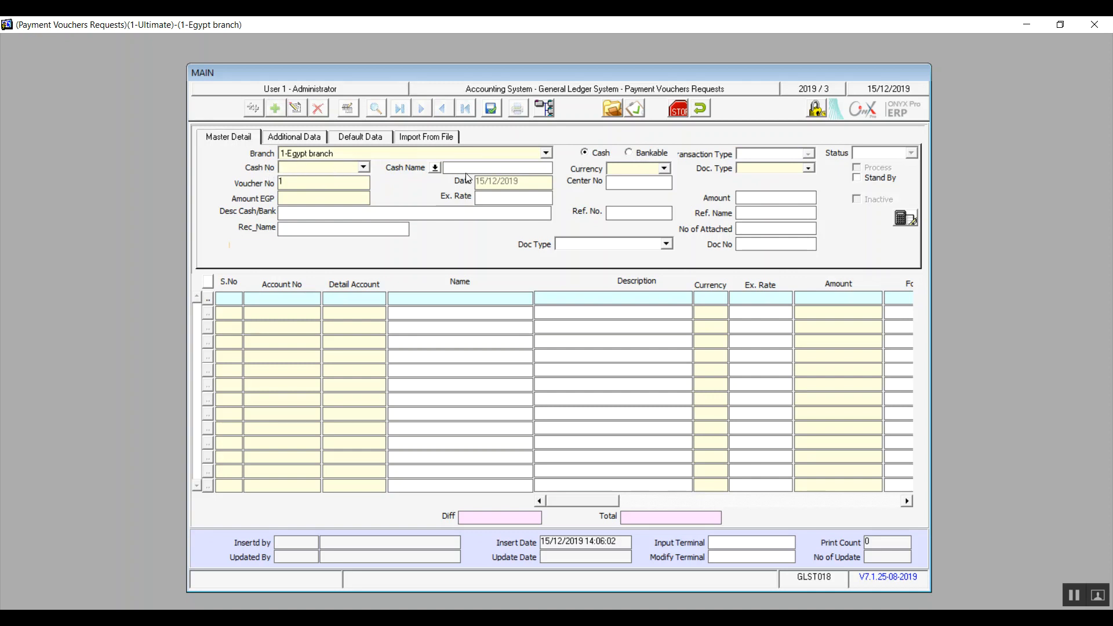
left_click(632, 152)
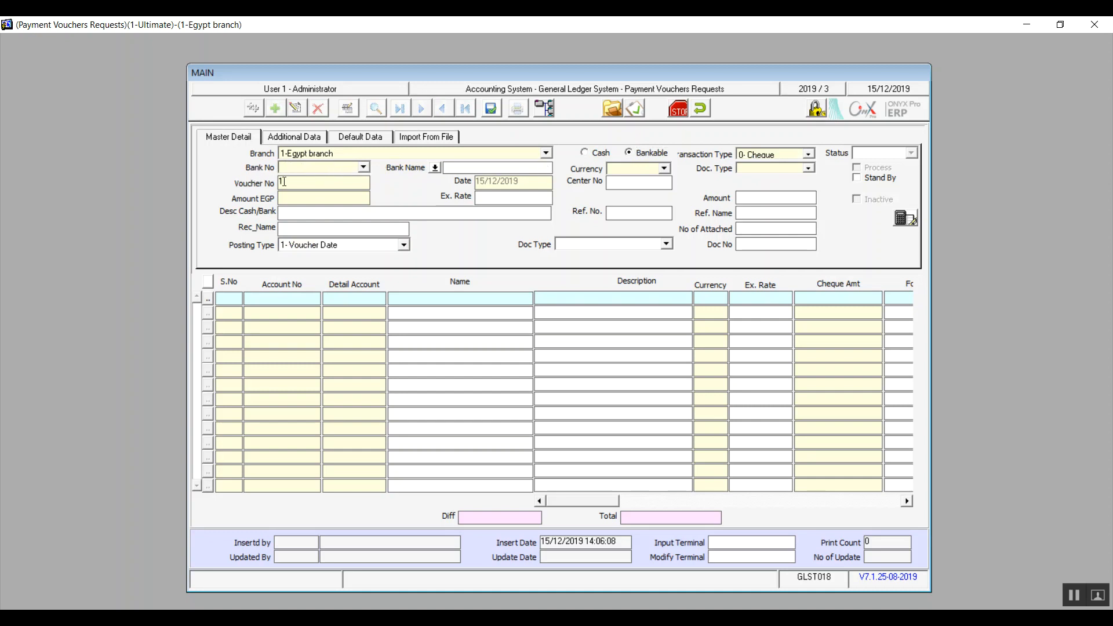
left_click(585, 152)
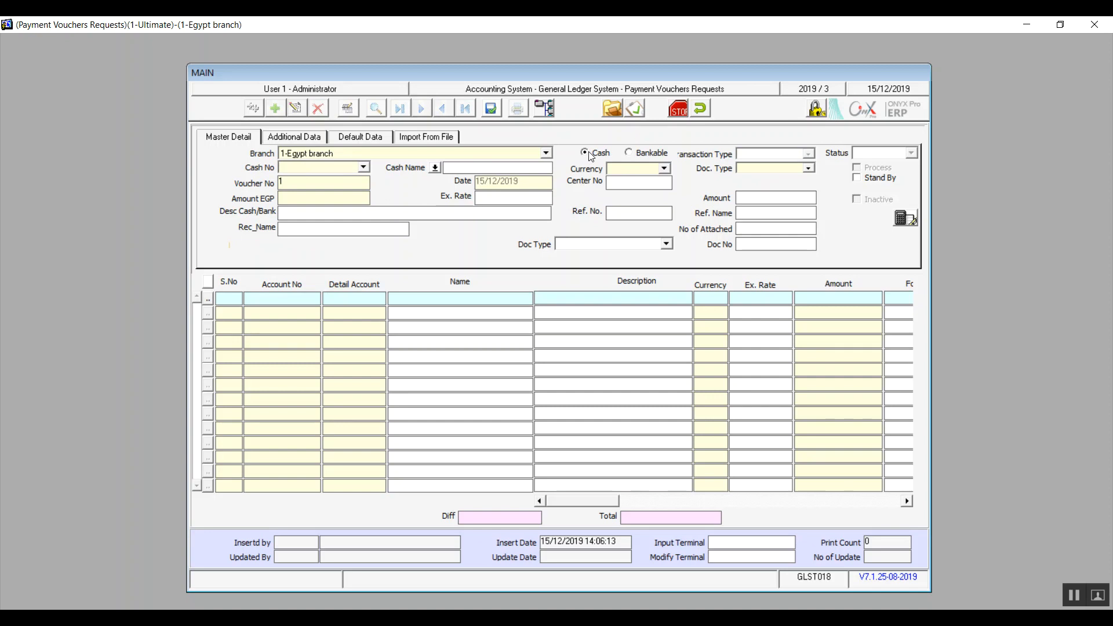
Choose Cash 1 as the cash account and 1-General as the document type, and cancel the new payment request.
left_click(320, 167)
key("F9")
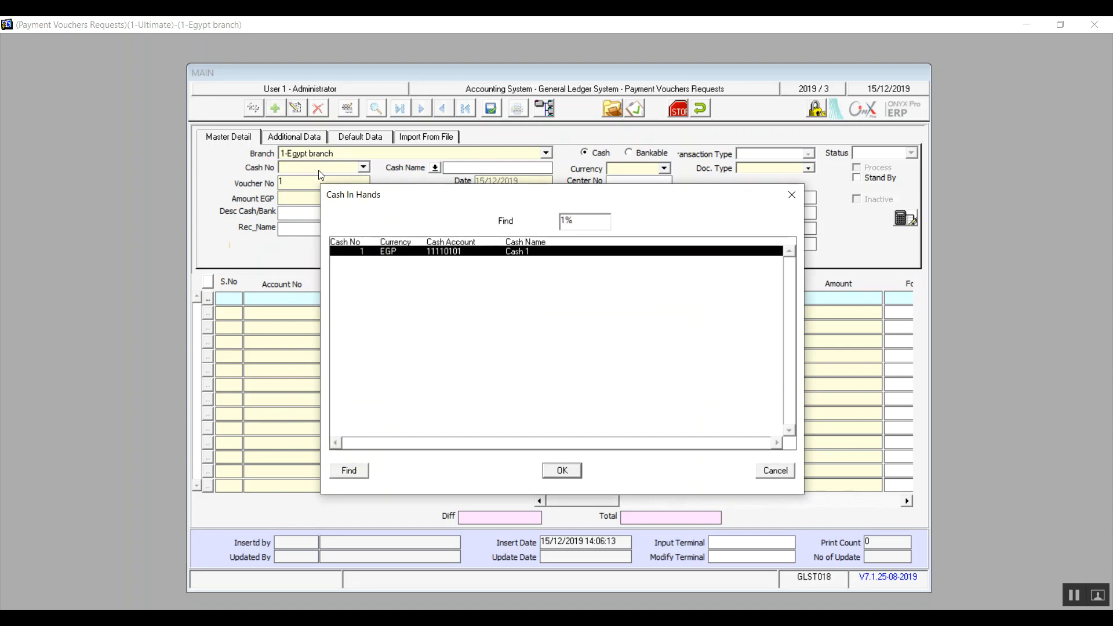
double_click(436, 253)
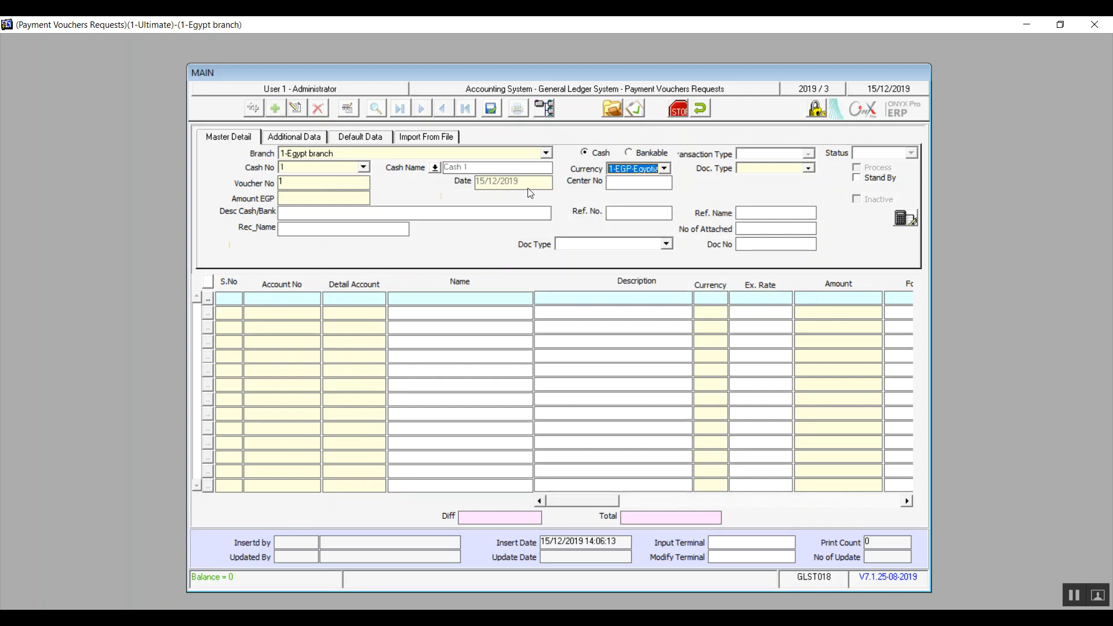
left_click(863, 186)
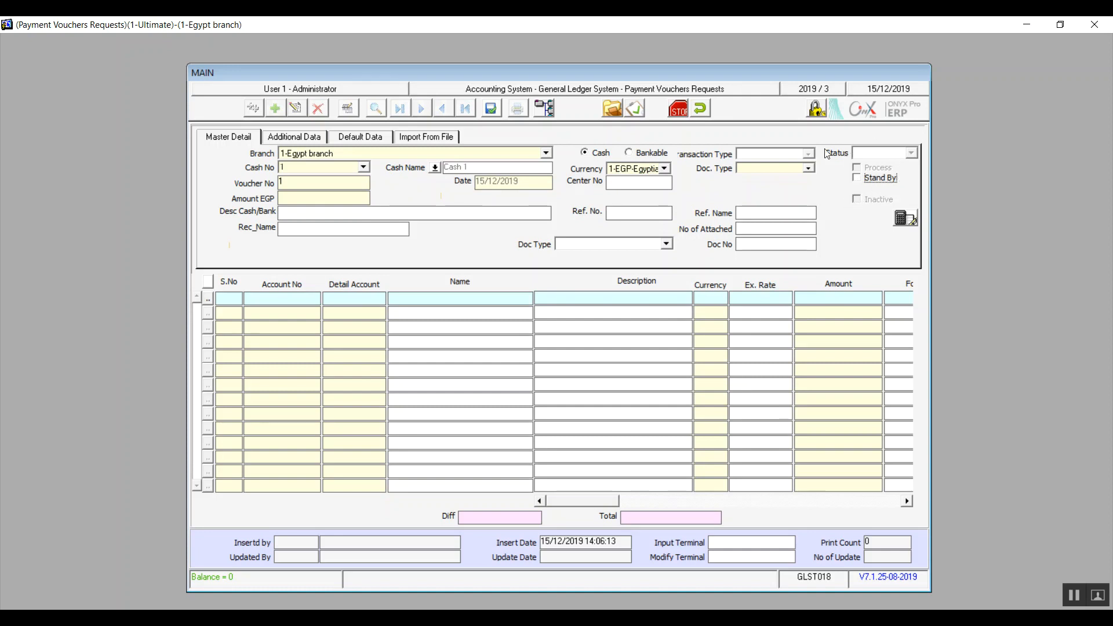
left_click(808, 169)
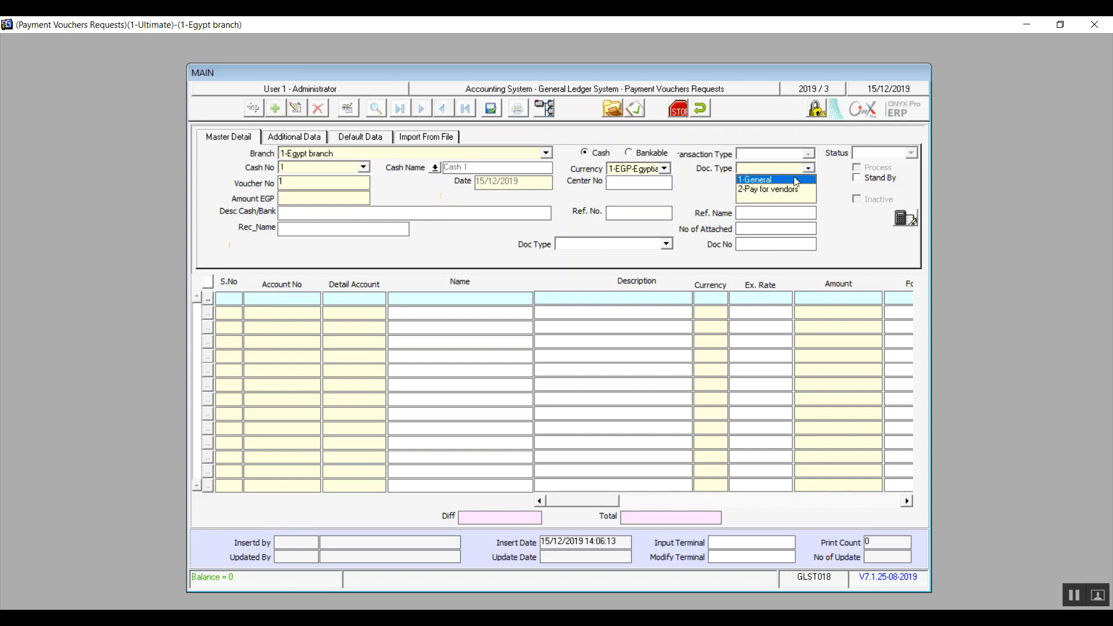
left_click(789, 181)
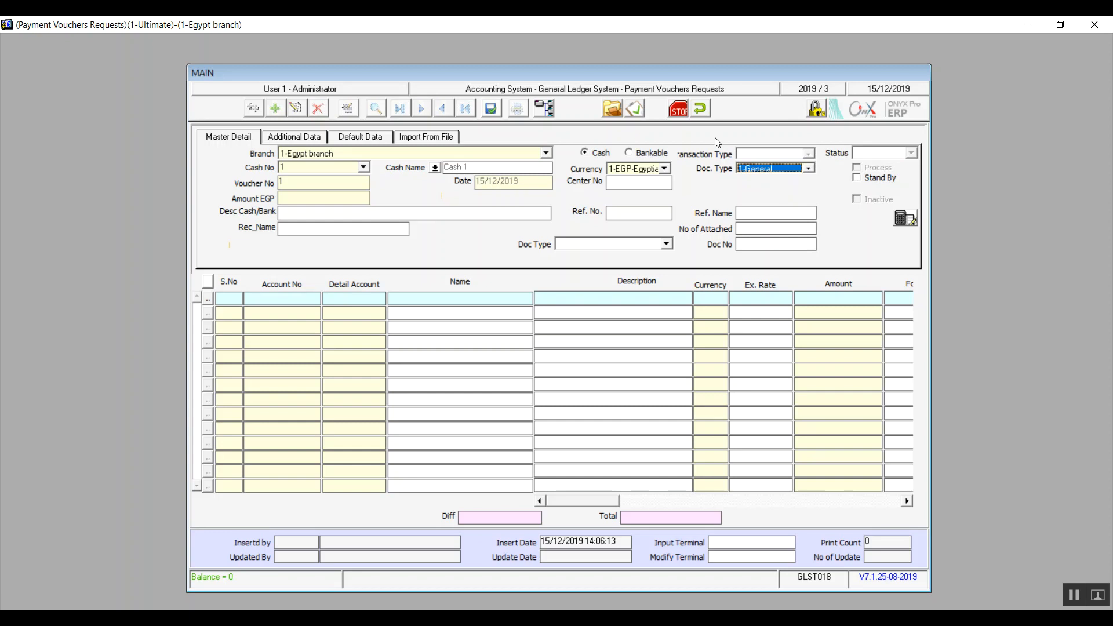
left_click(702, 108)
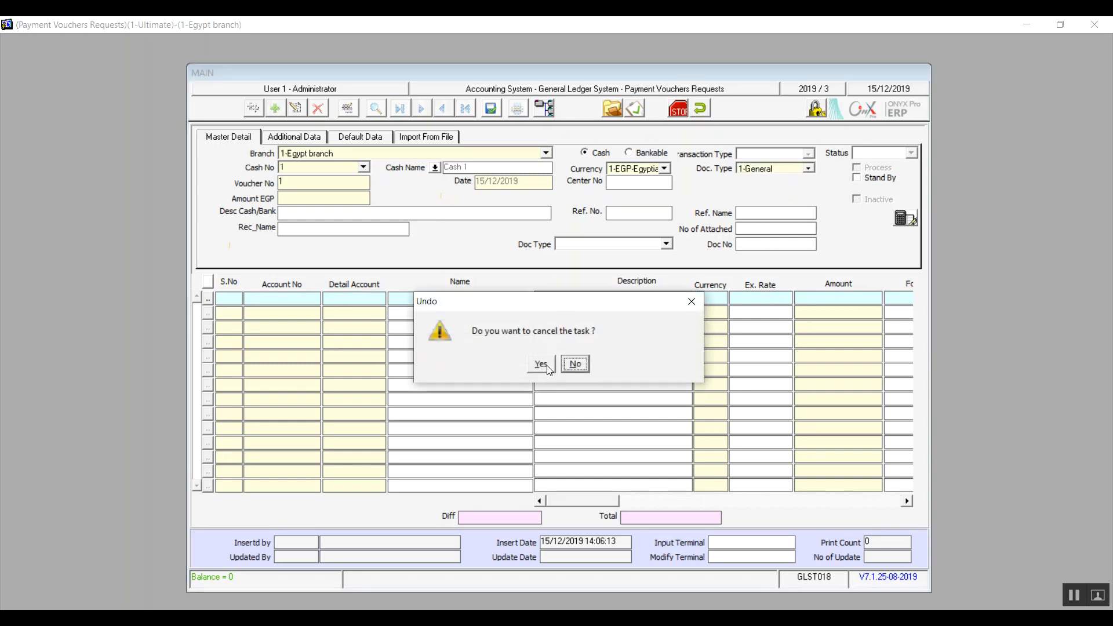
left_click(542, 364)
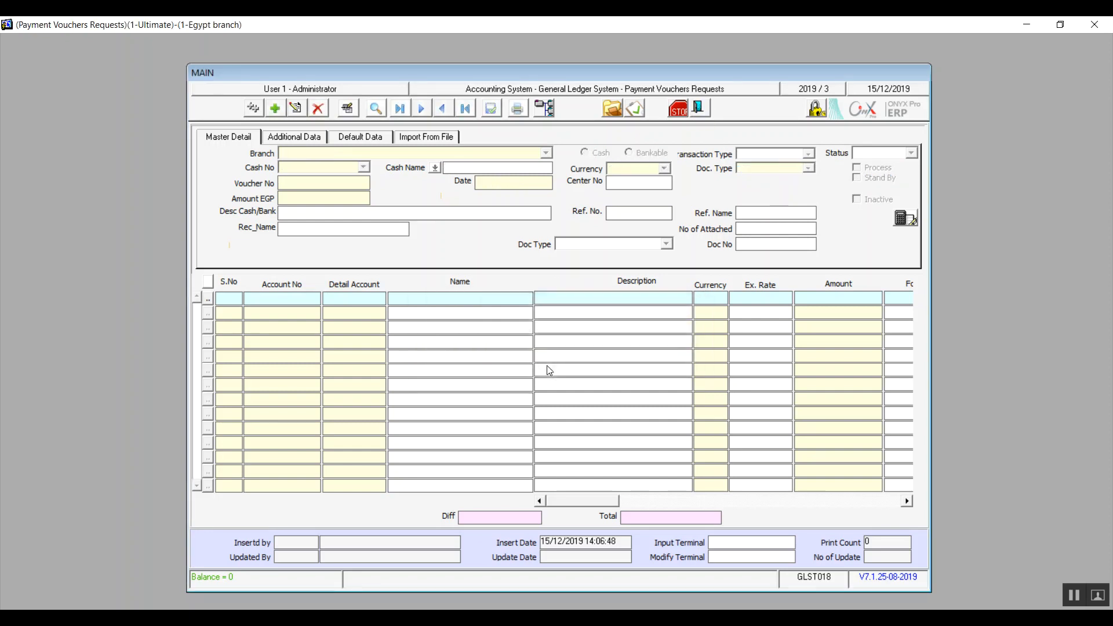
Open the Receipt Vouchers Requests form to view its layout, and close it.
left_click(699, 107)
left_click(304, 272)
double_click(304, 274)
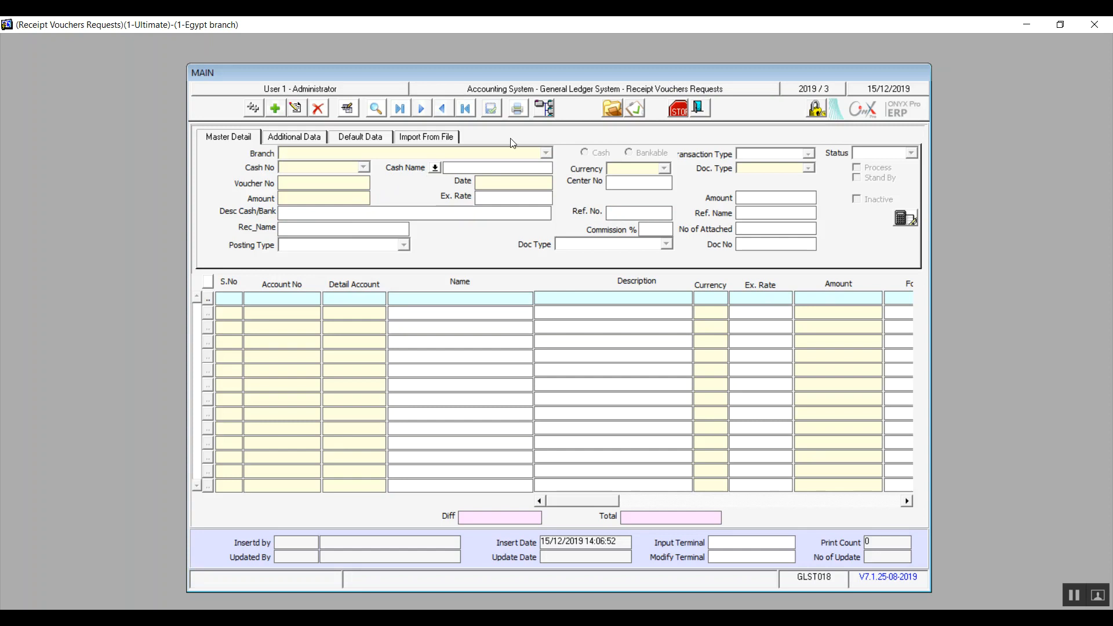
left_click(703, 107)
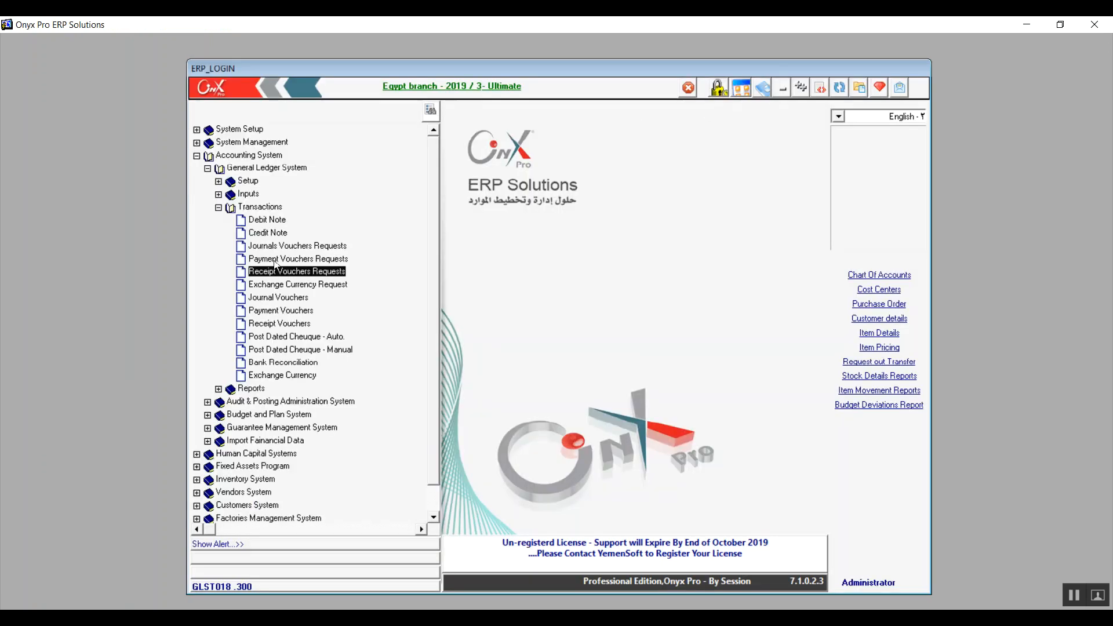
left_click(282, 261)
left_click(276, 275)
left_click(281, 313)
left_click(284, 325)
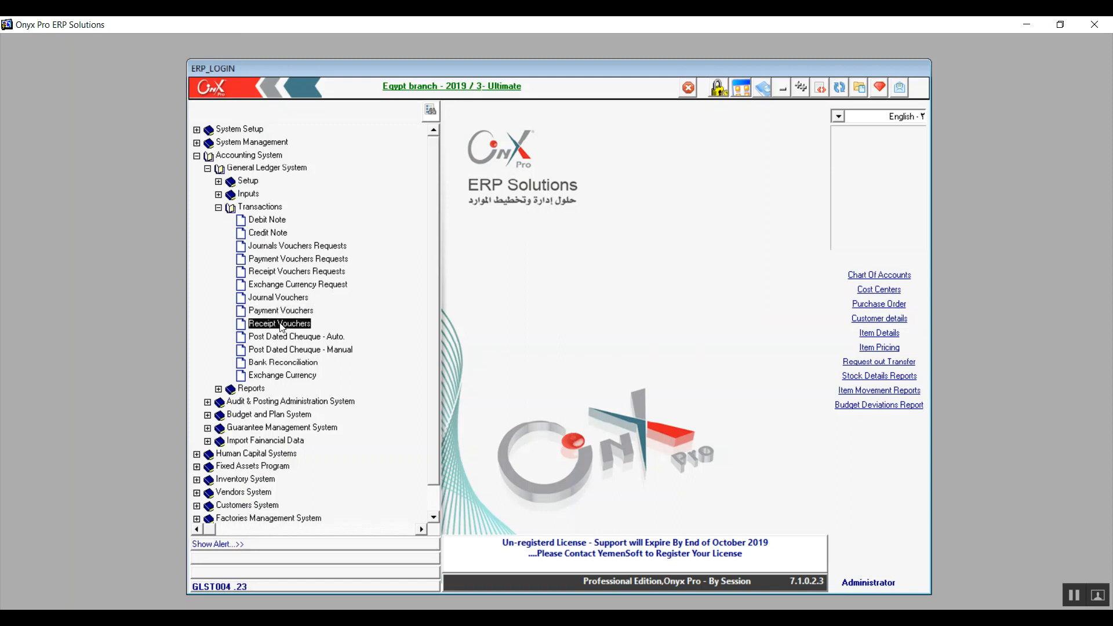
left_click(288, 313)
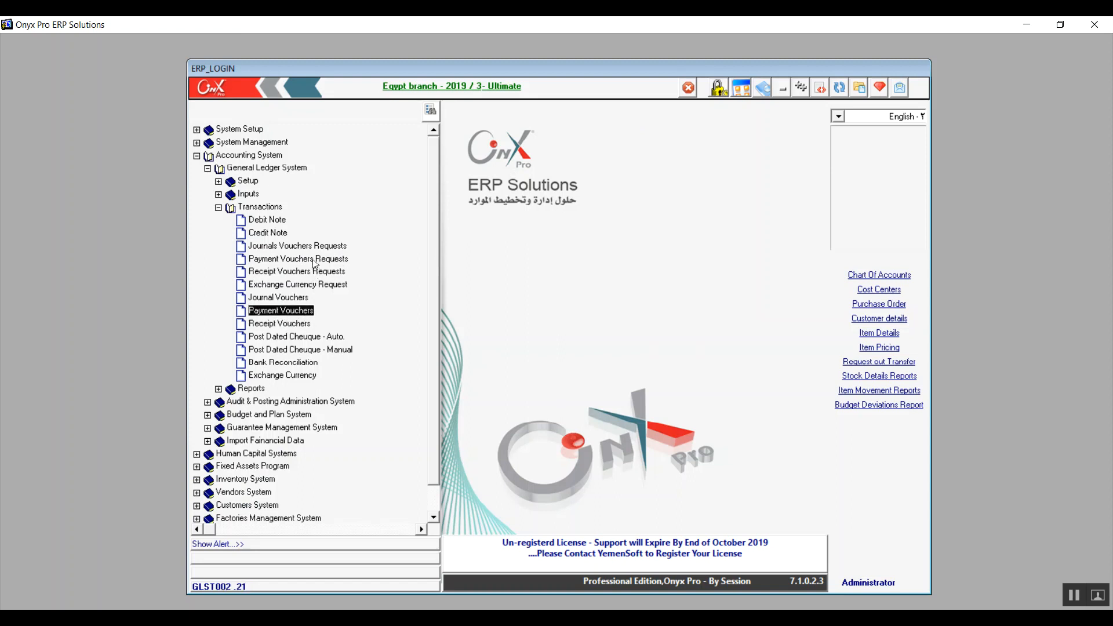
left_click(315, 260)
left_click(313, 270)
Open the Payment Vouchers form, examine the Install From sources on a new voucher, and cancel and close it.
double_click(284, 313)
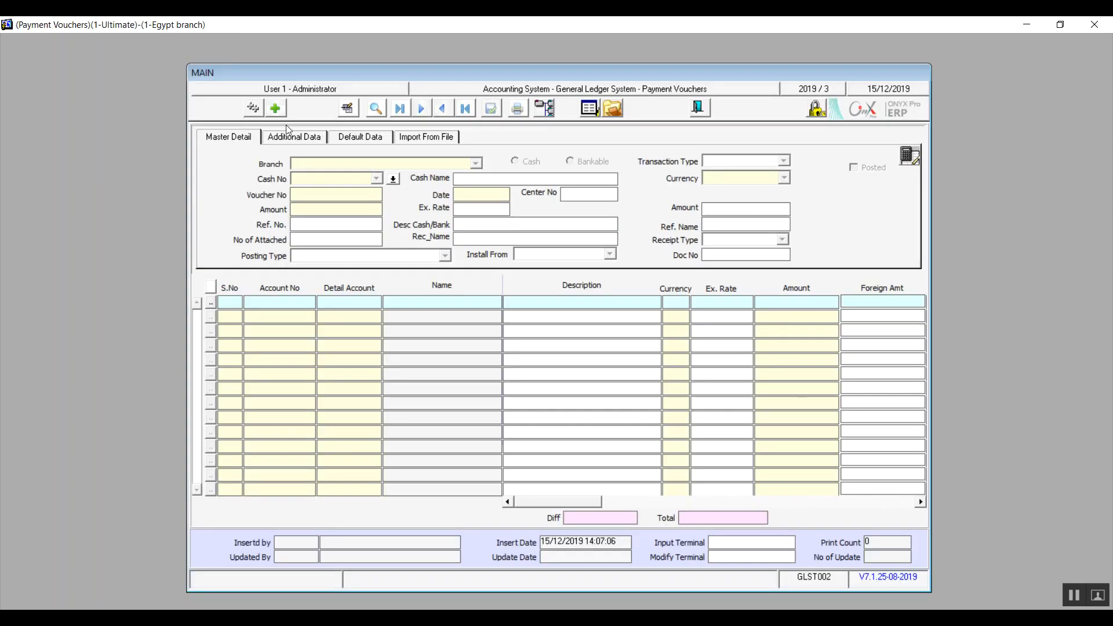
left_click(273, 108)
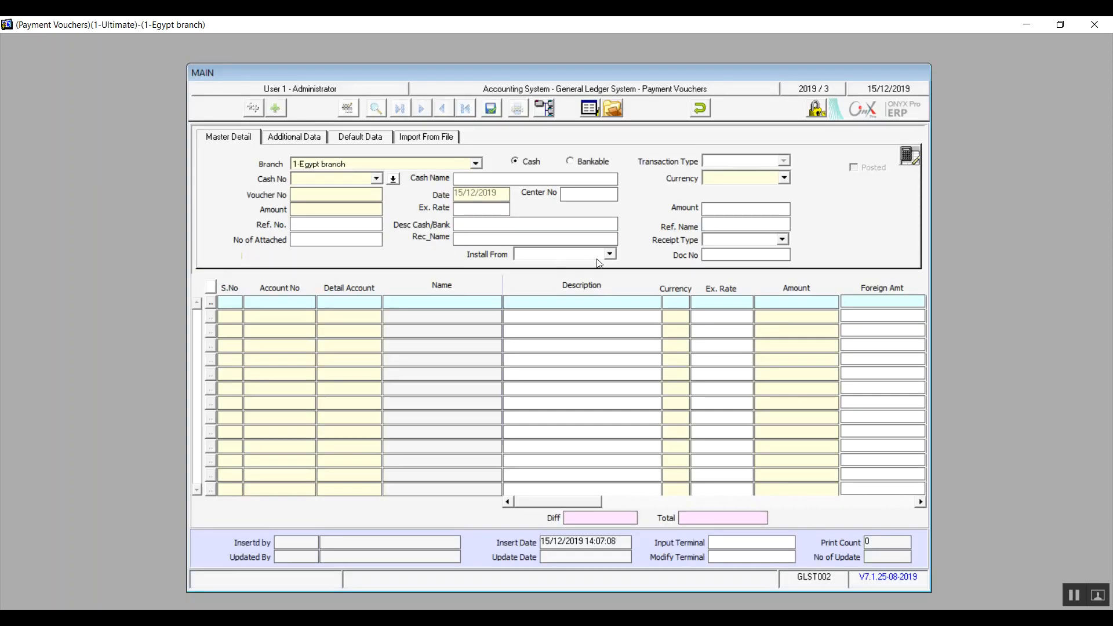
left_click(611, 255)
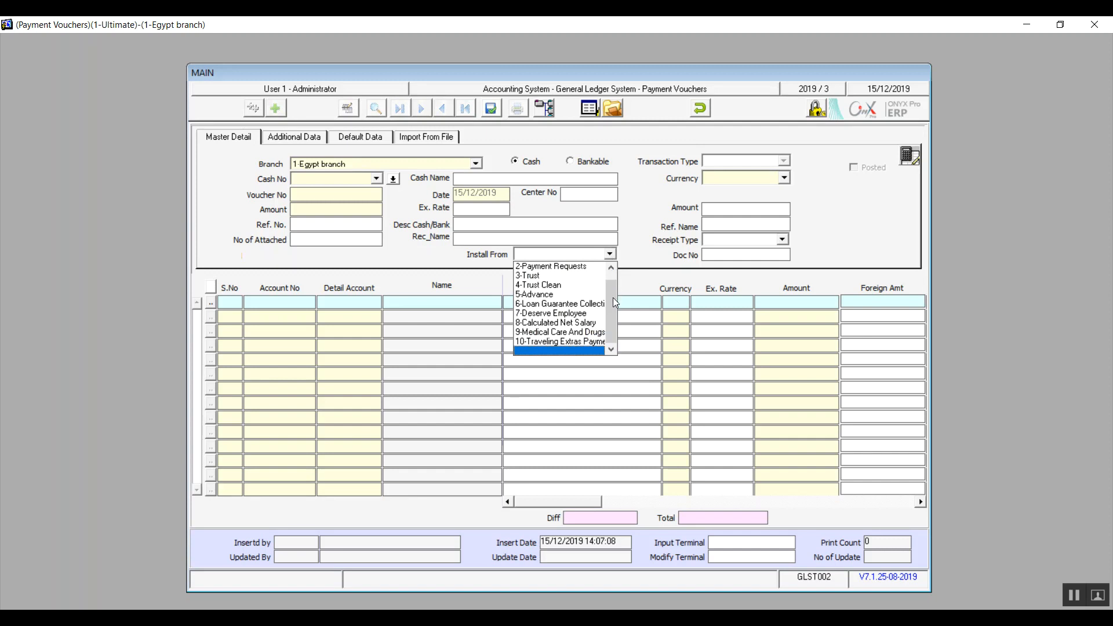
left_click_drag(615, 298, 616, 281)
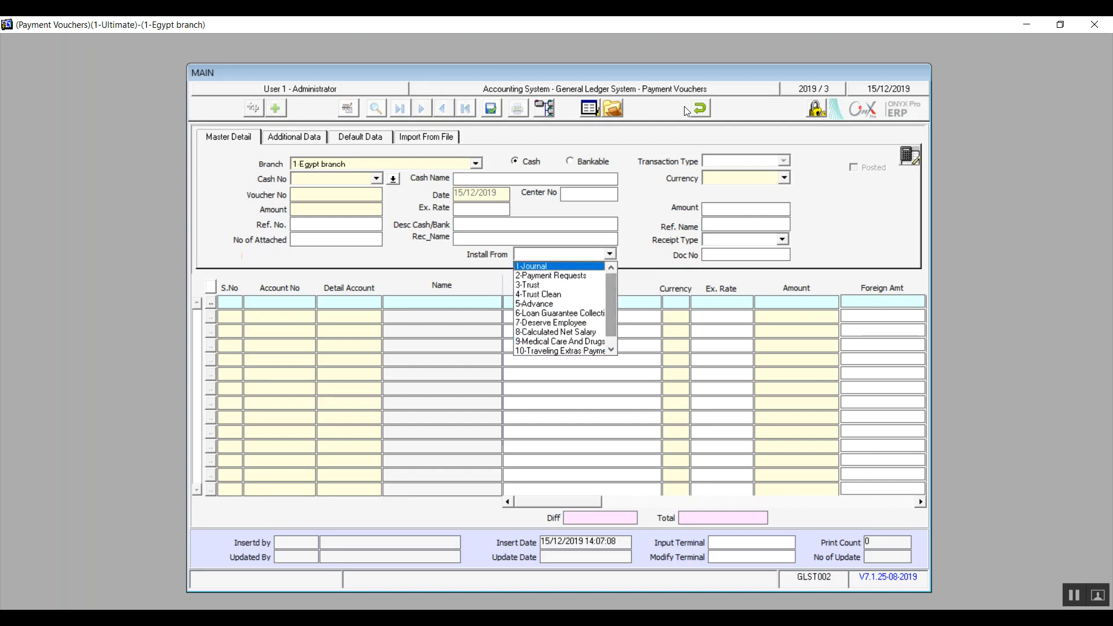
left_click(703, 111)
left_click(702, 112)
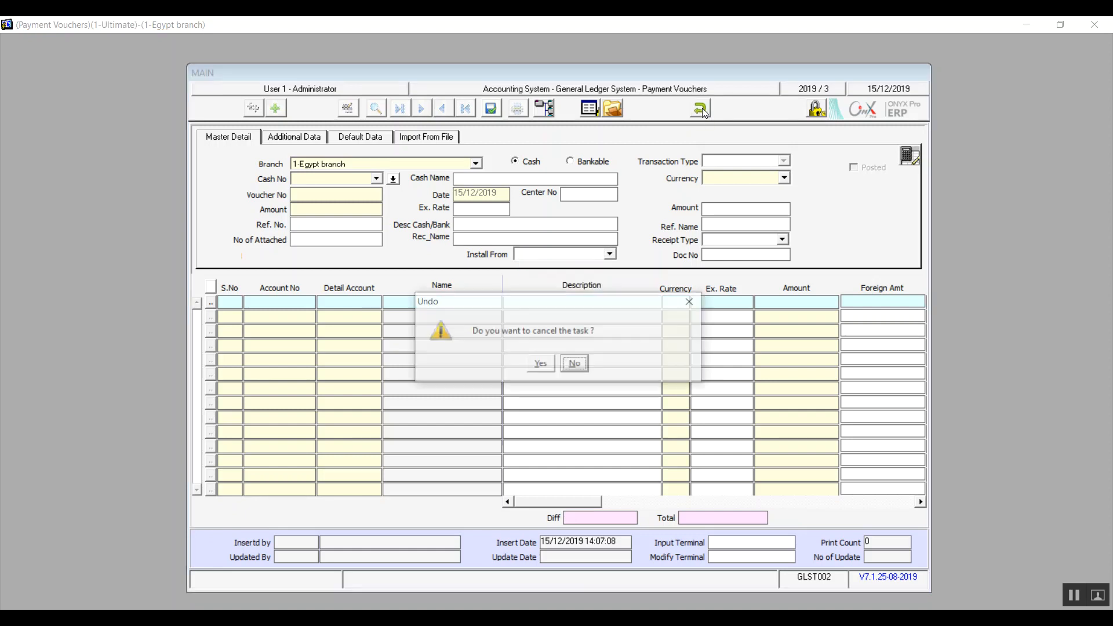
left_click(542, 365)
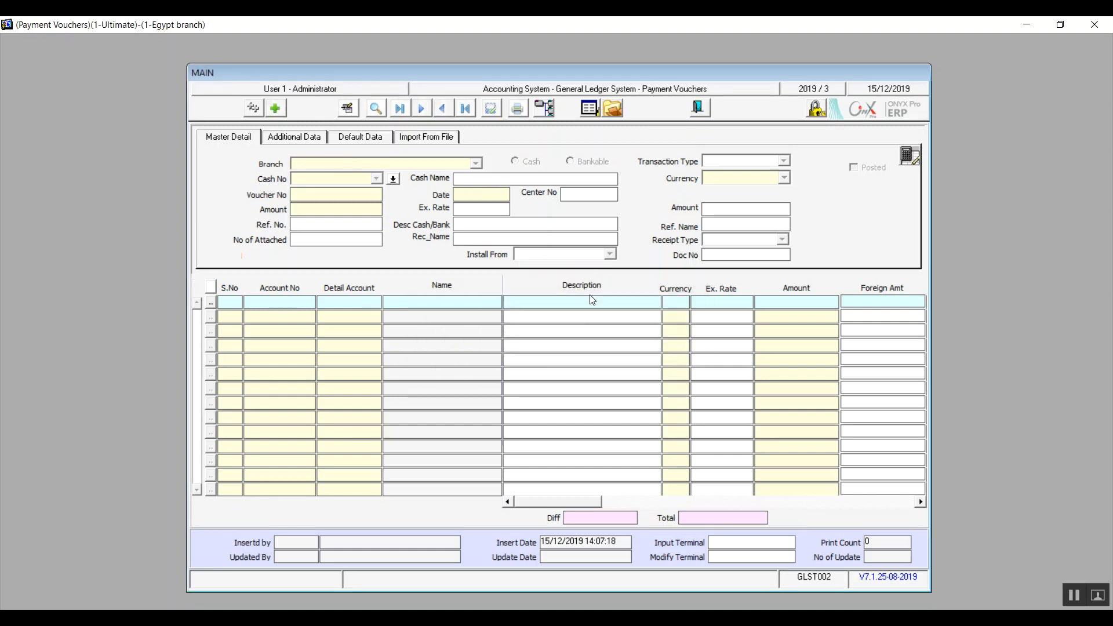
left_click(699, 112)
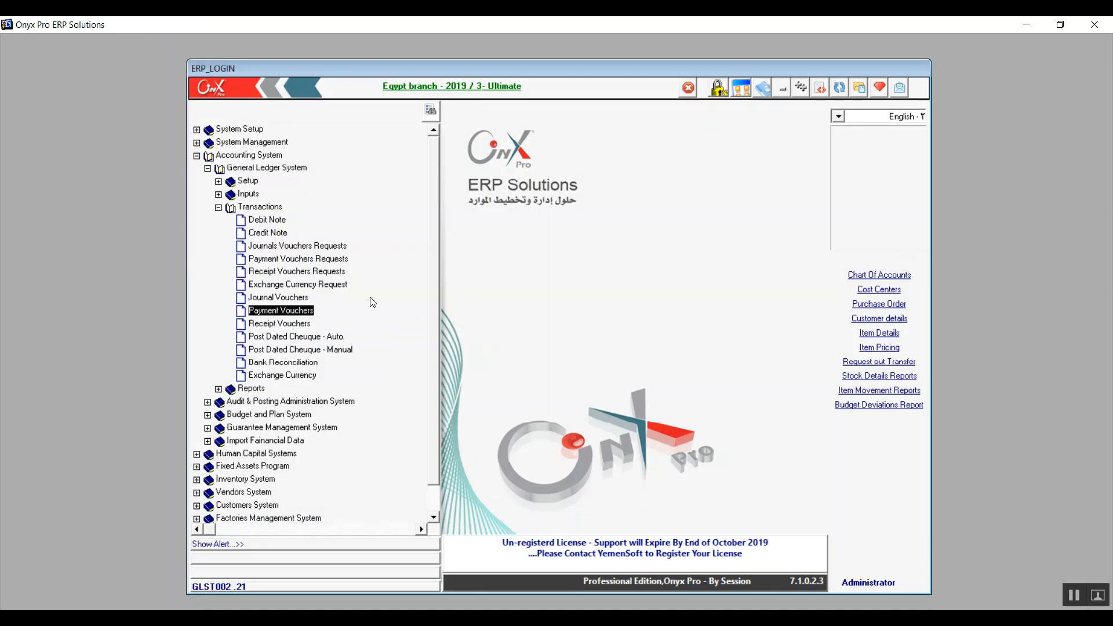
Open the Exchange Currency Request form, examine its additional data fields, and return to the master details.
double_click(313, 284)
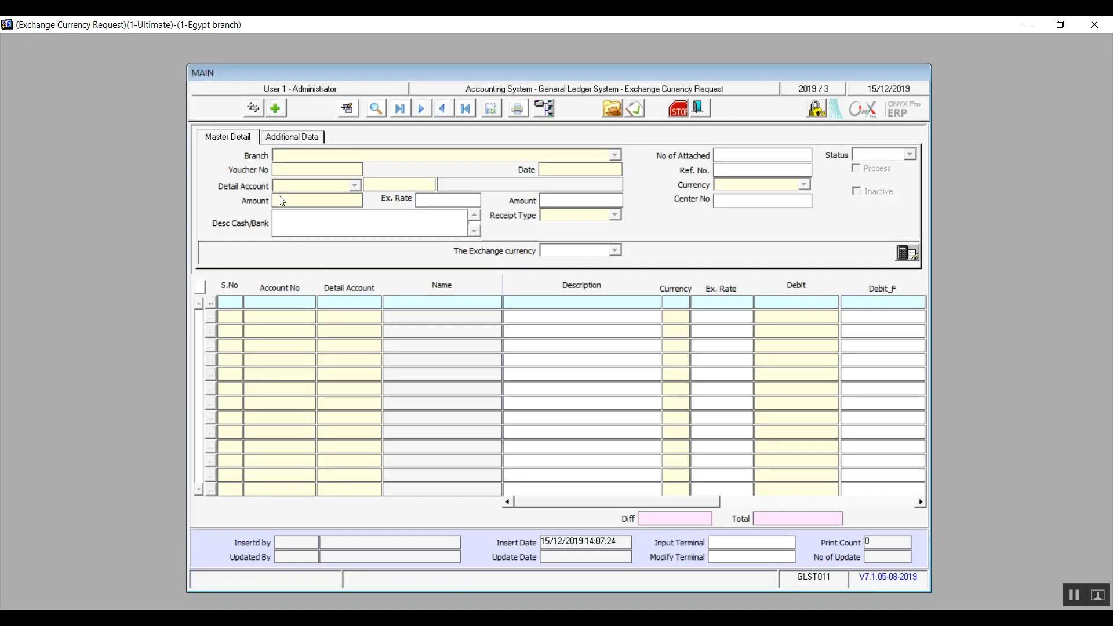
left_click(228, 137)
left_click(269, 164)
left_click(232, 139)
left_click(284, 137)
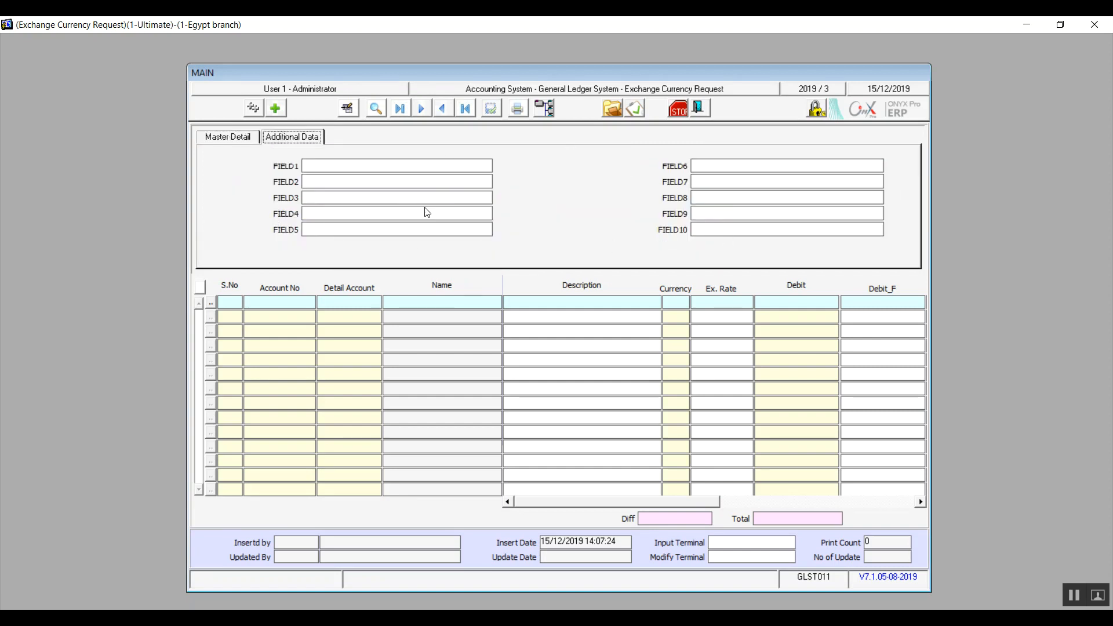
left_click(225, 143)
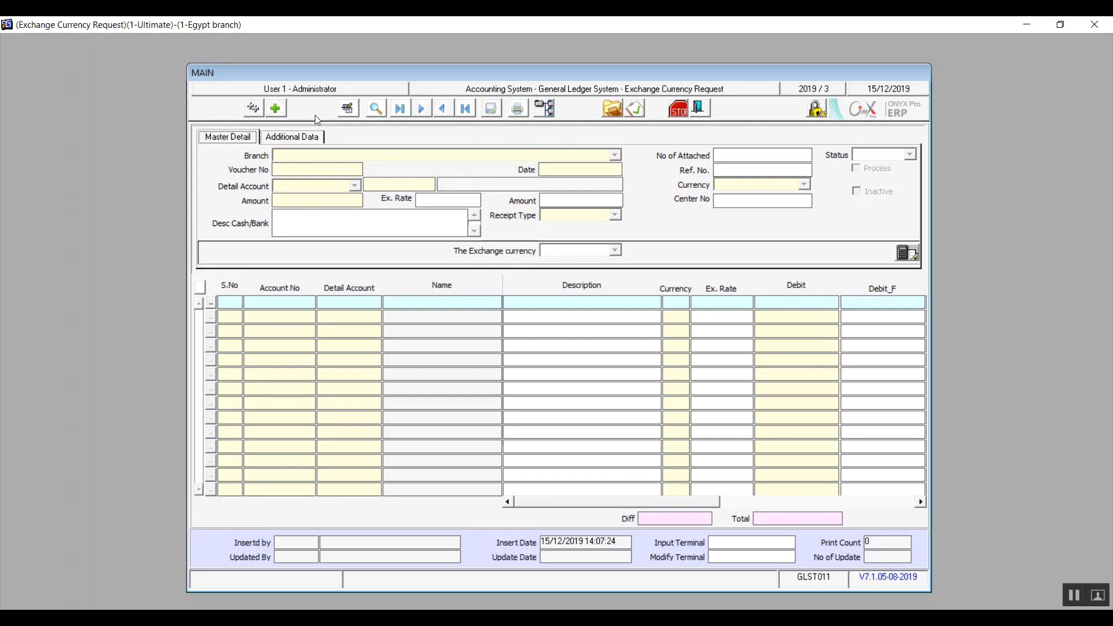
Start a new exchange currency request for 1-Egypt branch with voucher number 1.
left_click(277, 108)
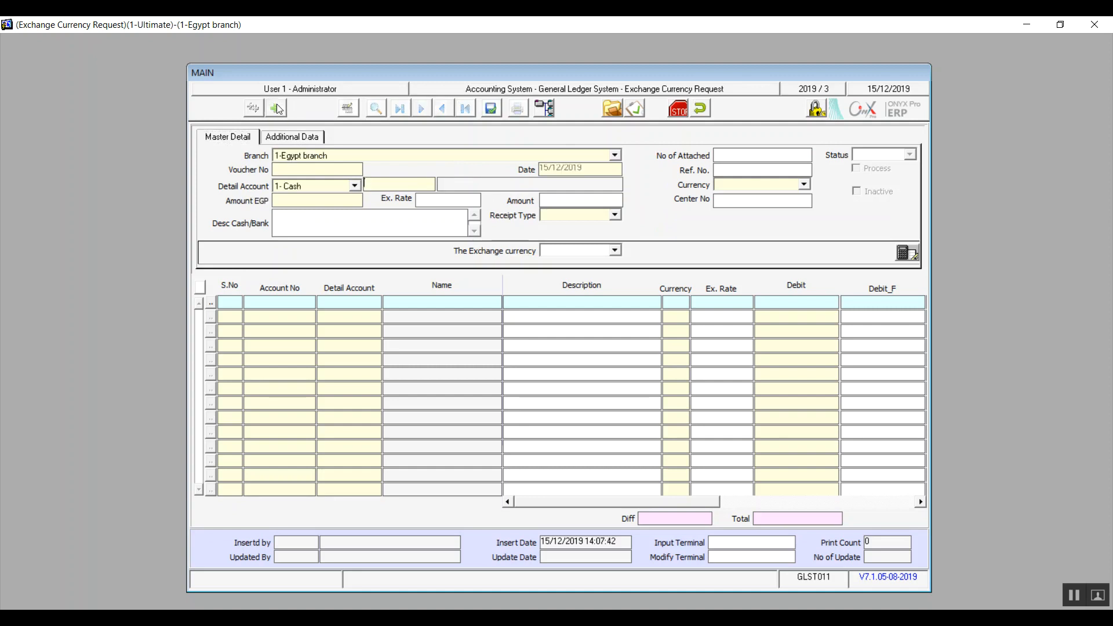
left_click(615, 154)
left_click(615, 154)
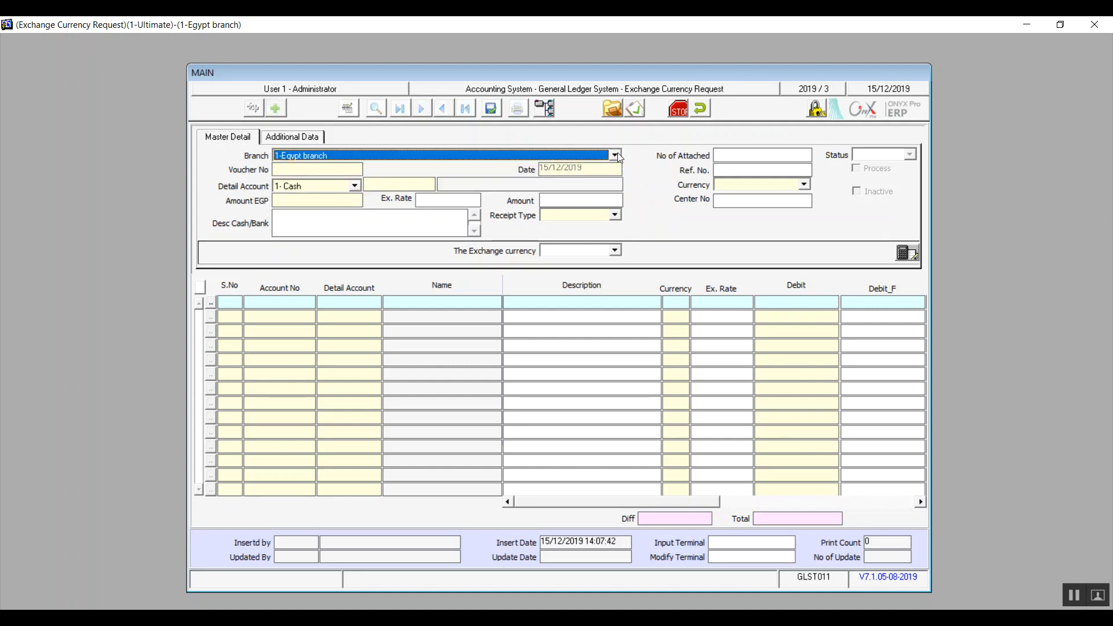
left_click(325, 171)
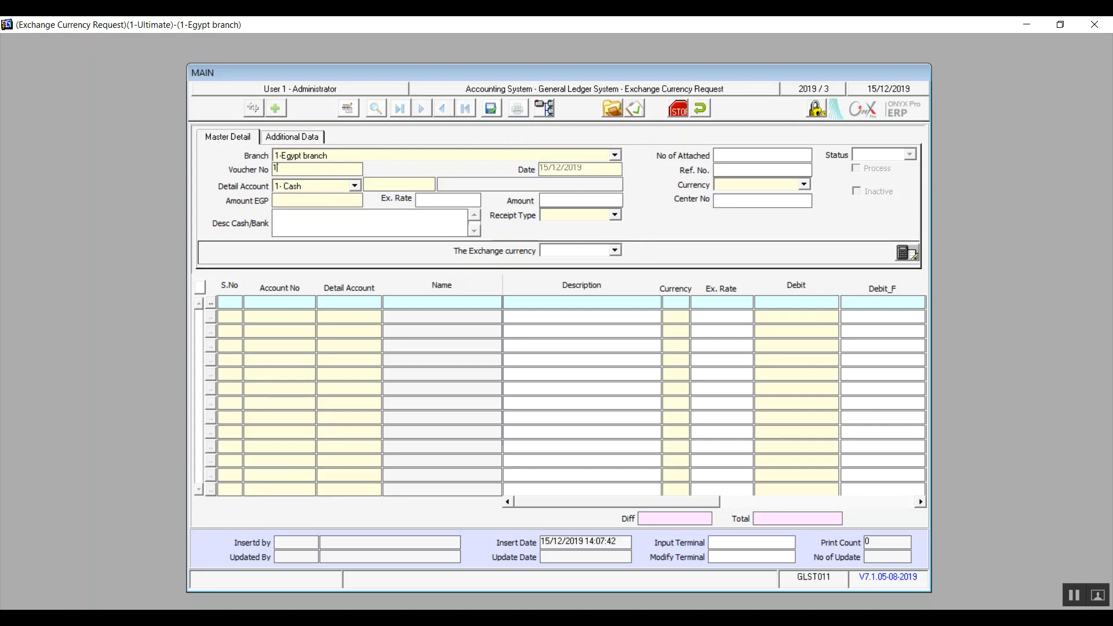
key("Tab")
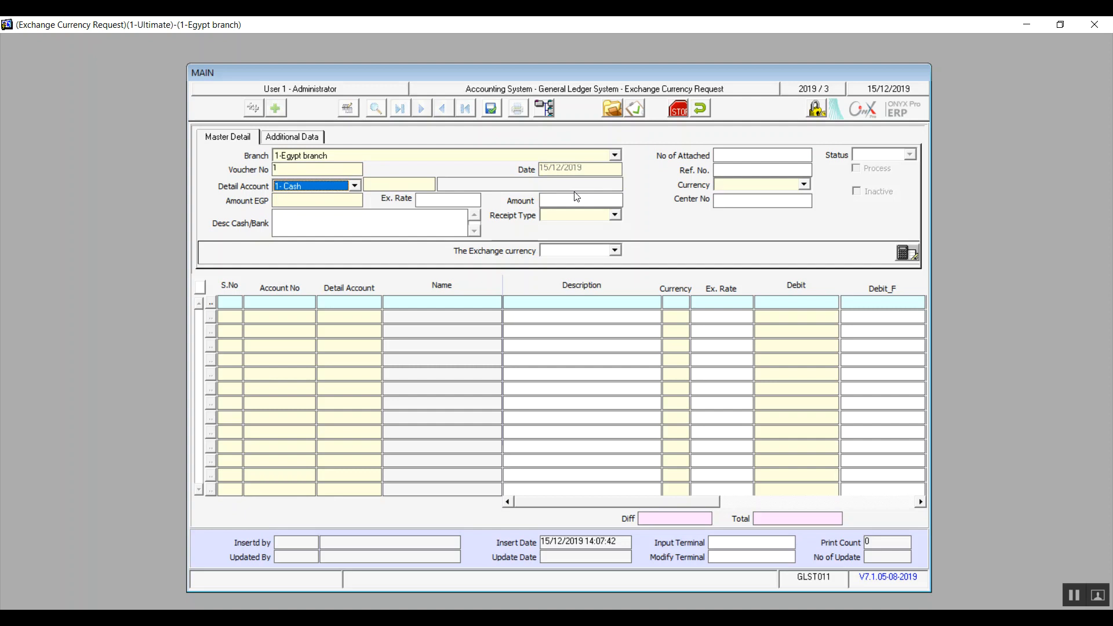
Set the request's detail account type to 4-Vender and choose the vendor Good for you.
left_click(355, 186)
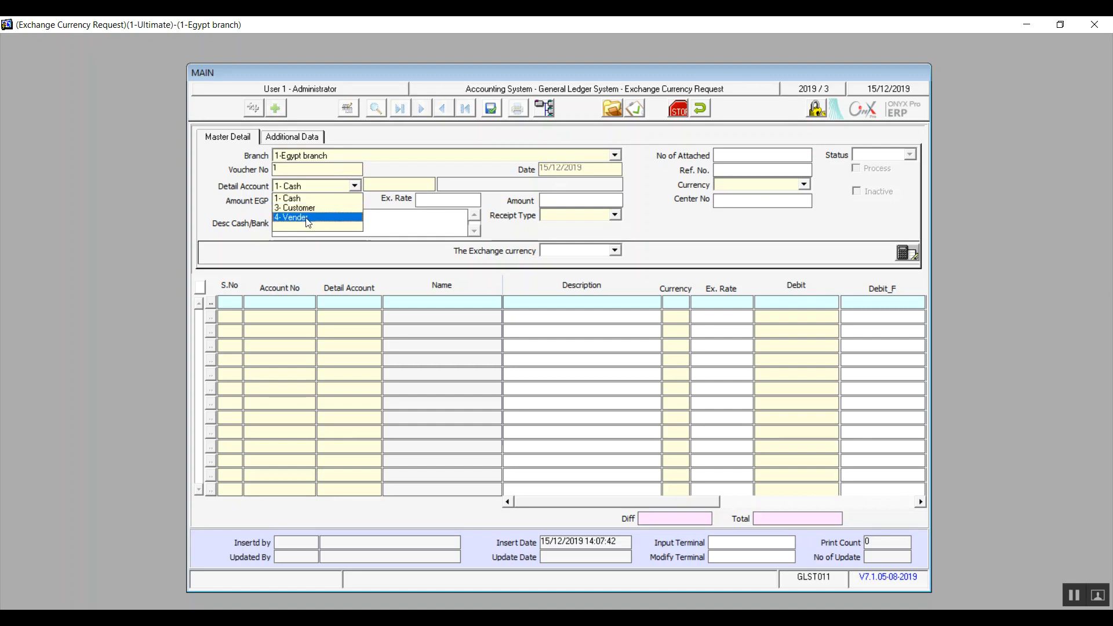
left_click(308, 218)
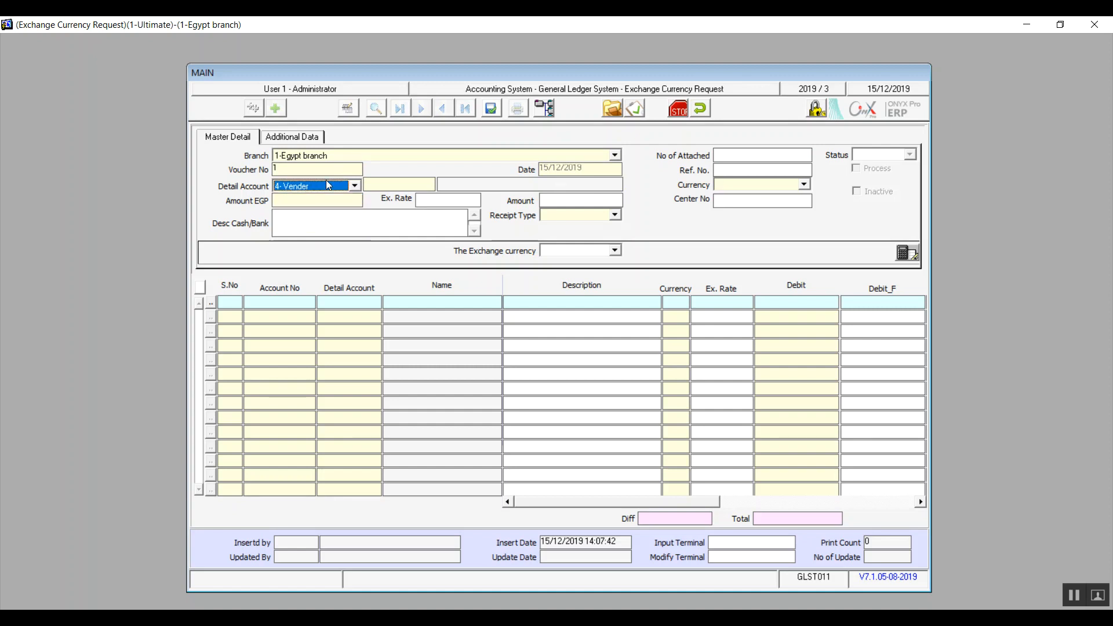
key("Tab")
key("F9")
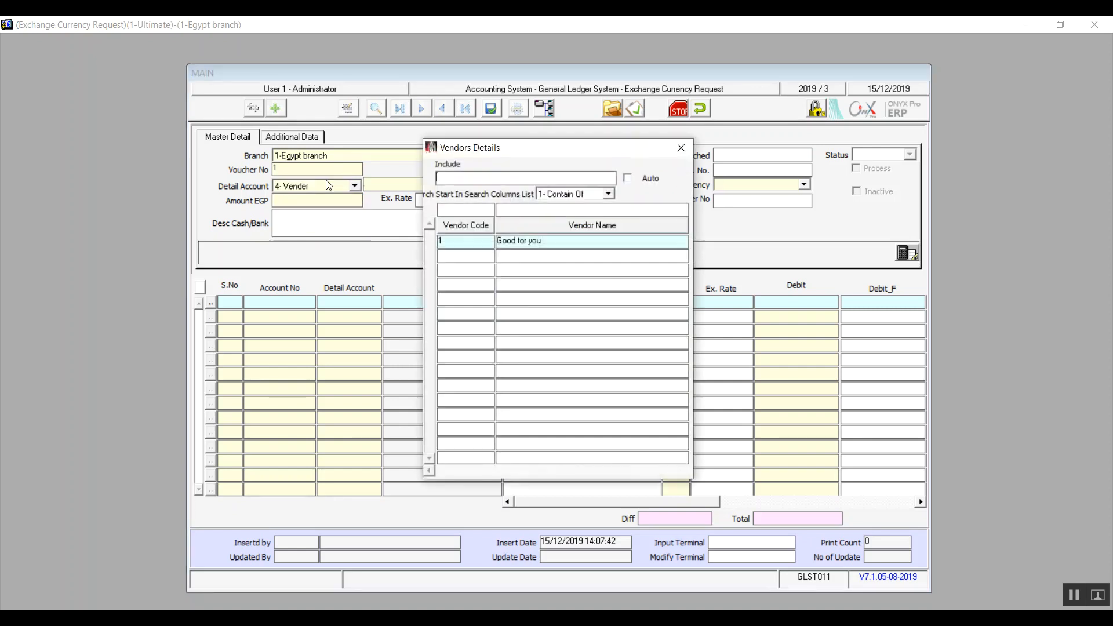
double_click(551, 243)
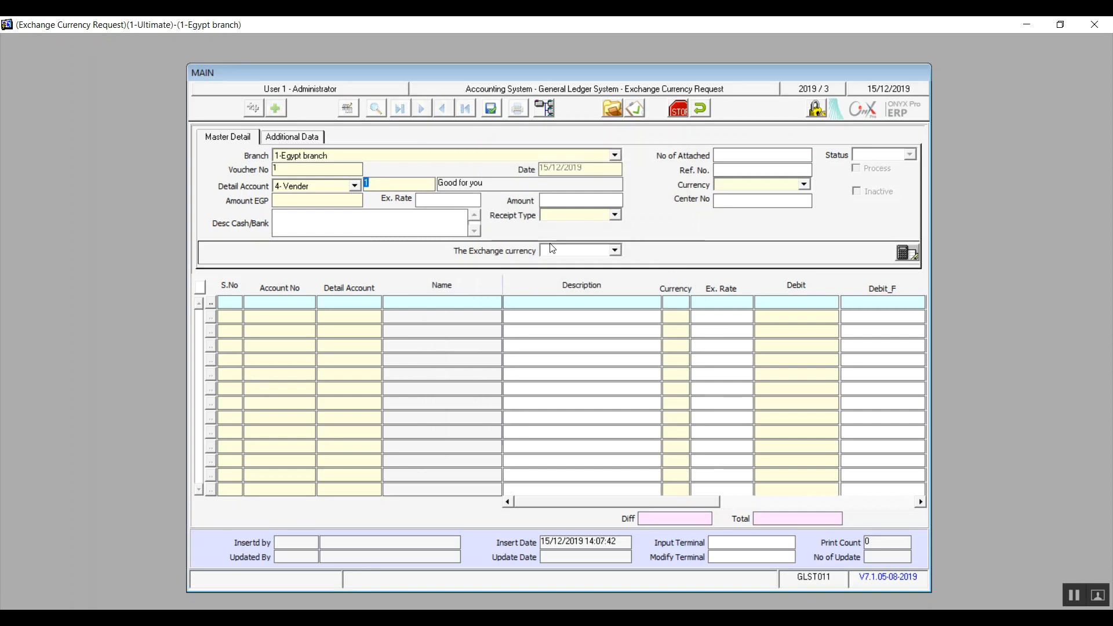
Set the request currency to EGP for the vendor and enter an amount of 500.
left_click(804, 187)
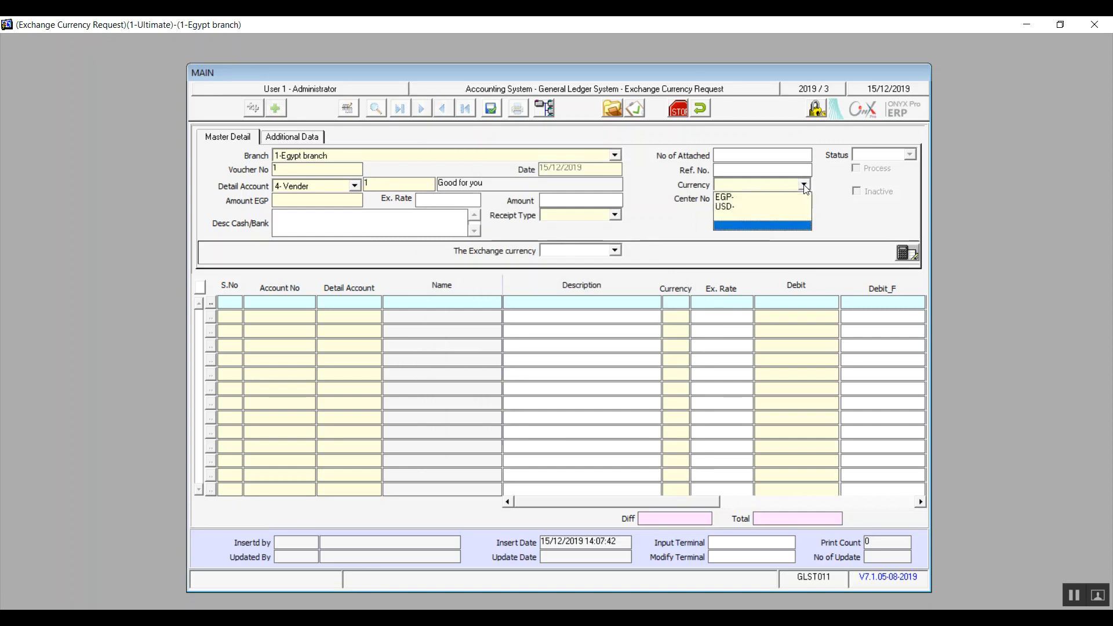
left_click(738, 199)
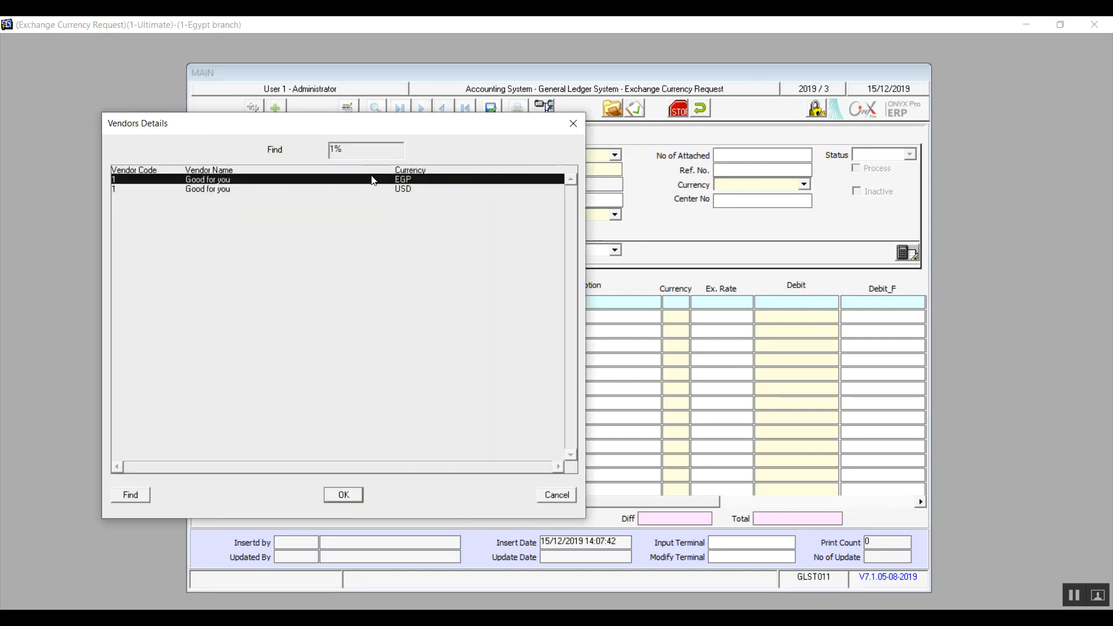
double_click(374, 180)
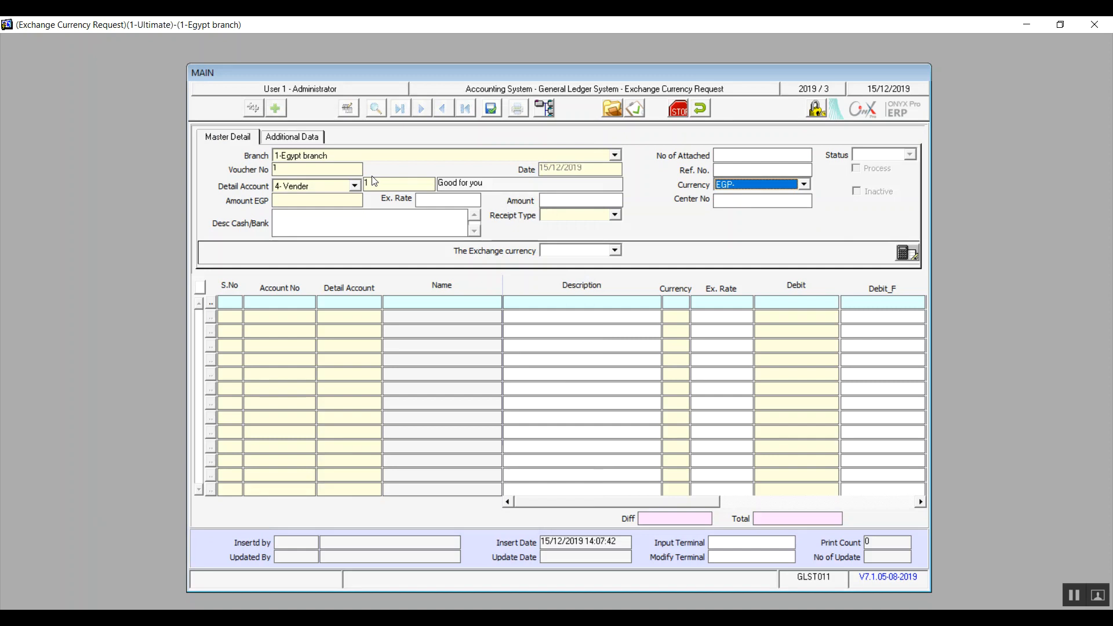
left_click(297, 200)
type("500")
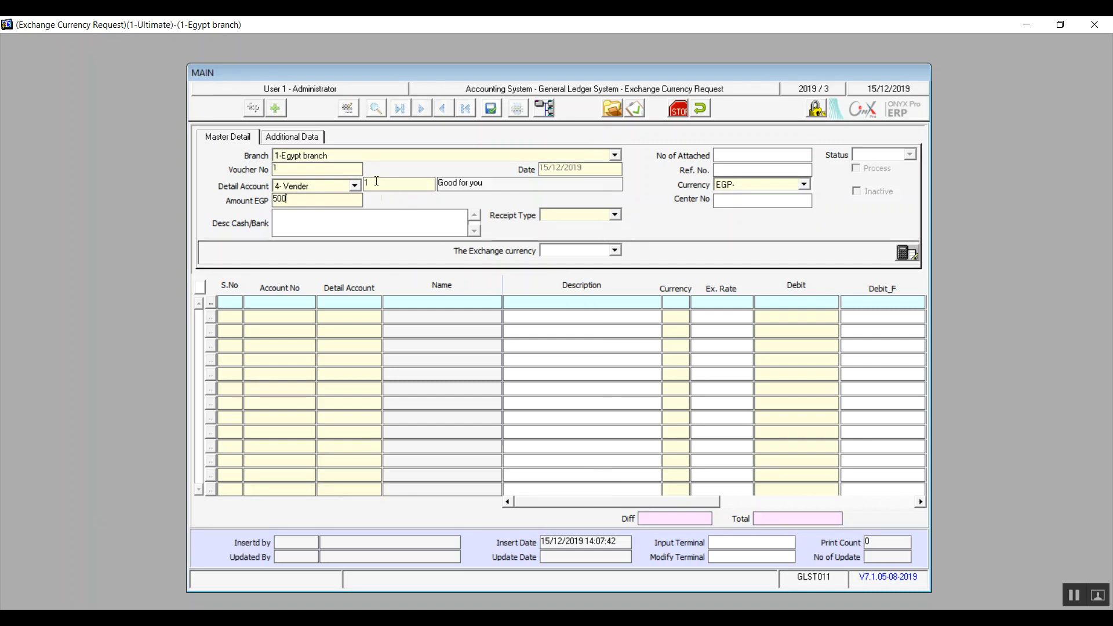
Try USD as the request currency with an amount of 10, and clear that amount.
left_click(804, 184)
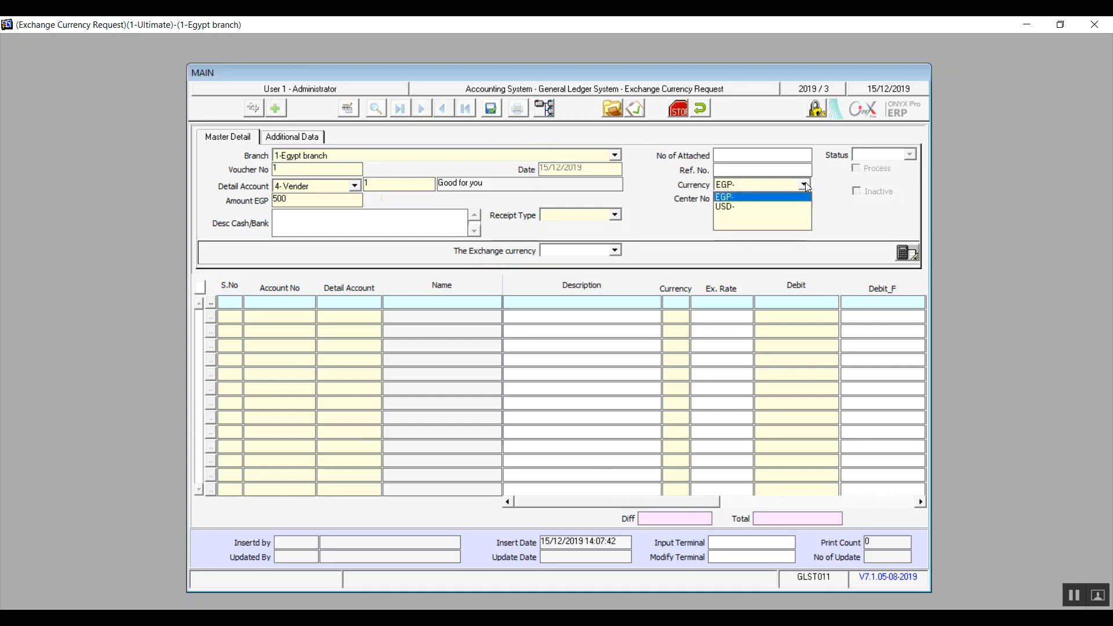
left_click(743, 207)
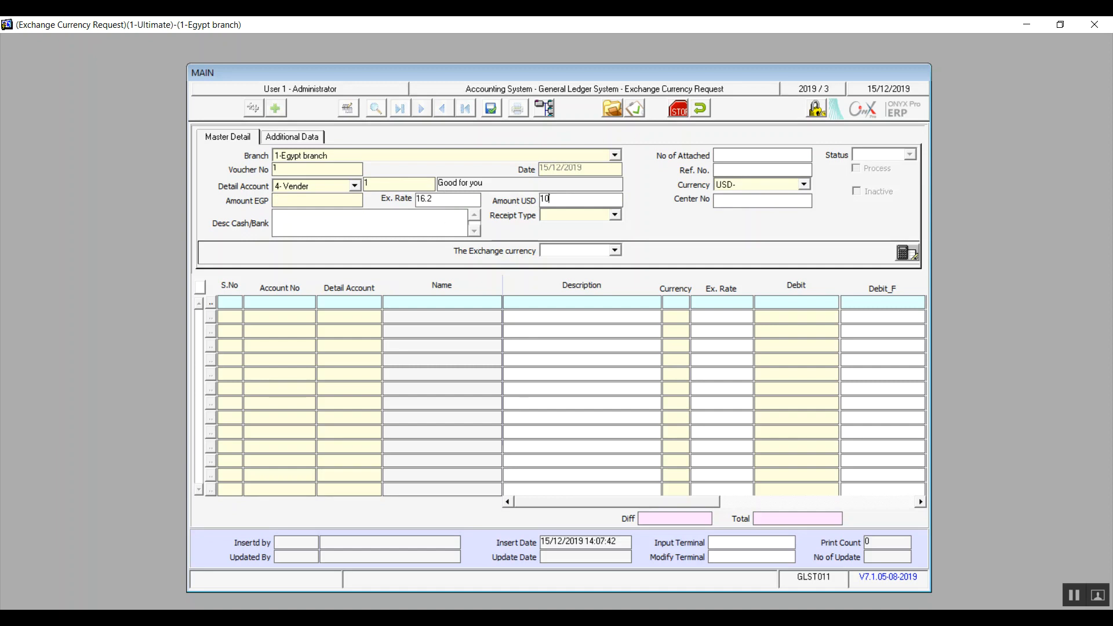
key("BackSpace")
key("BackSpace")
Set the receipt type to 1-General, and return the request currency to EGP with an amount of 500.
left_click(614, 215)
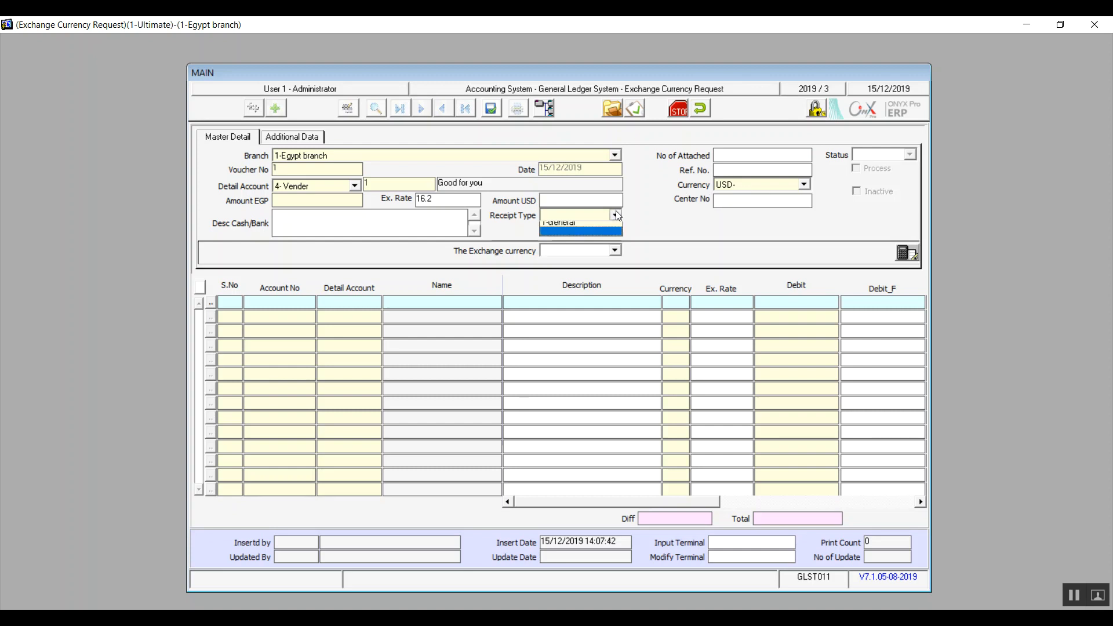
left_click(583, 227)
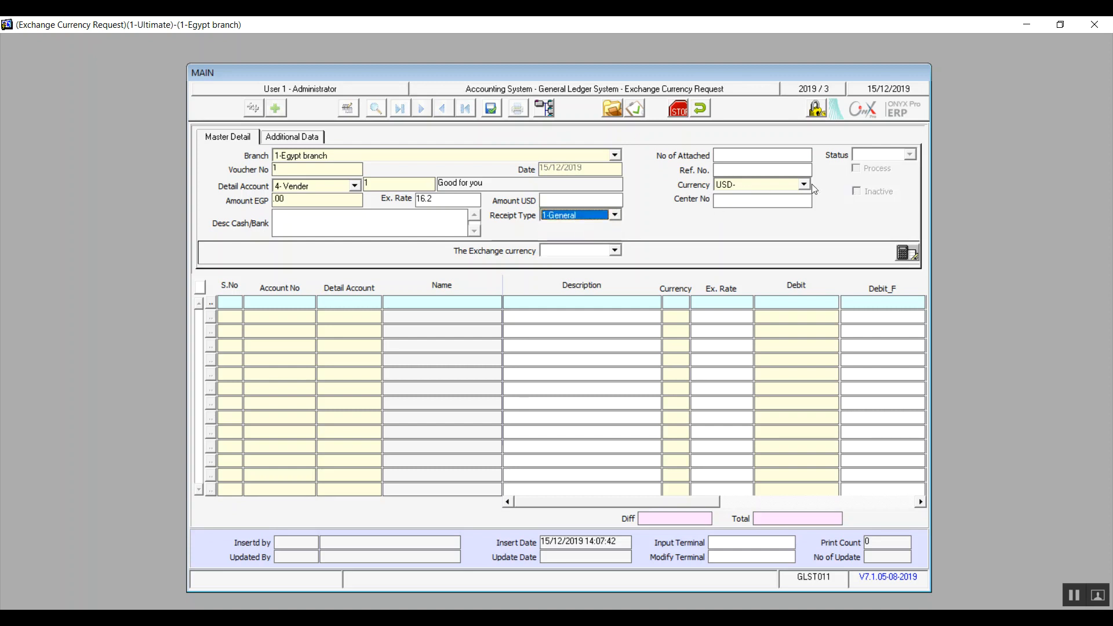
left_click(804, 184)
left_click(761, 206)
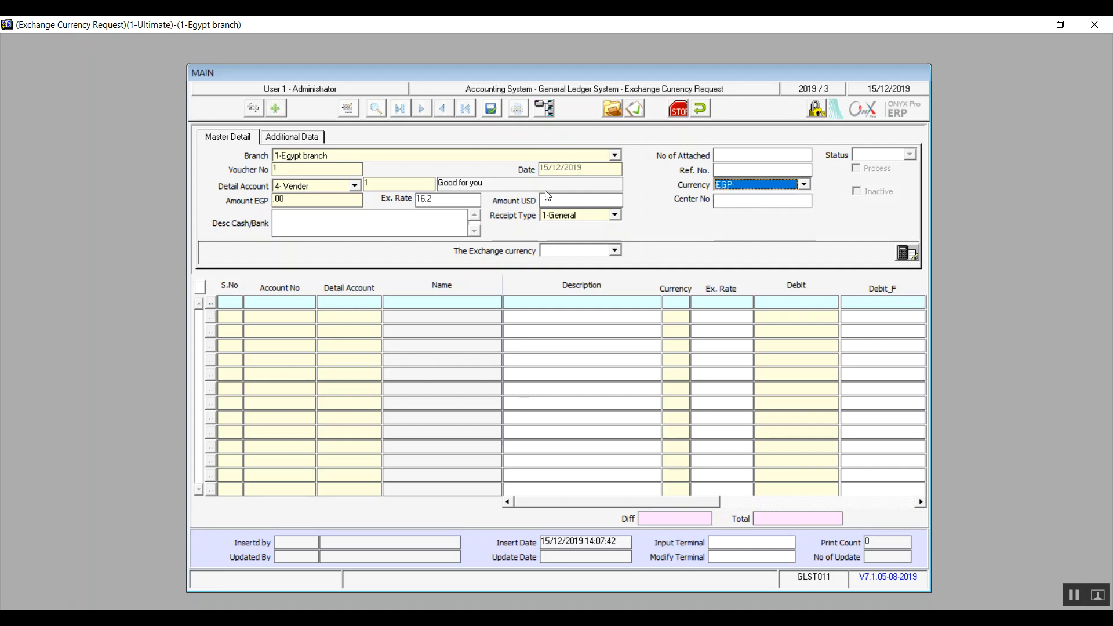
left_click(344, 201)
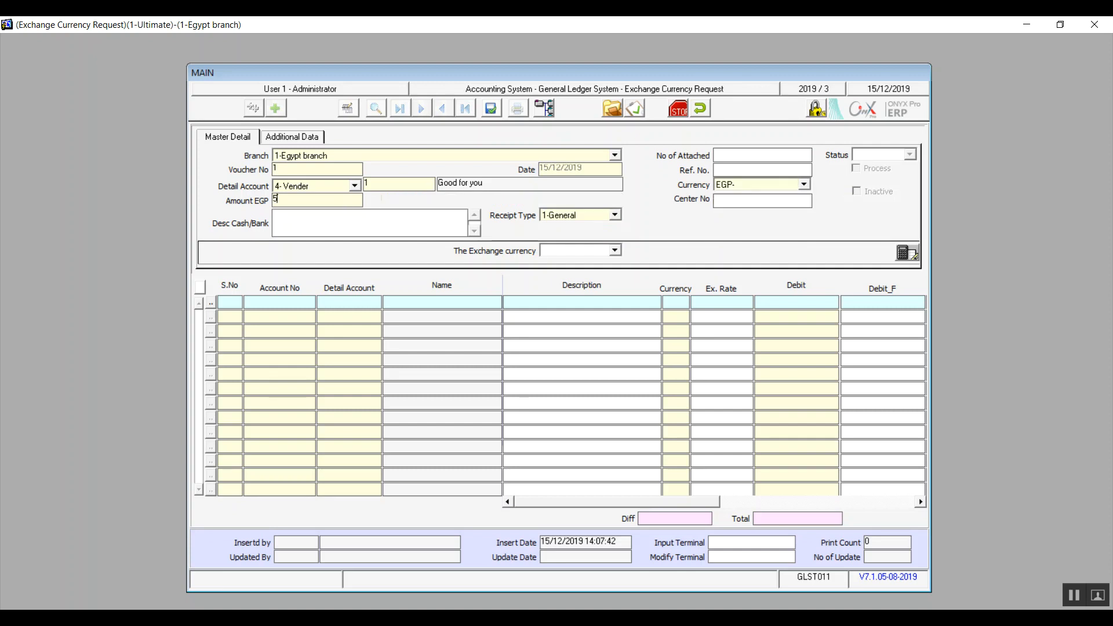
type("500")
Add a detail line on the Foreign vendors account for the vendor Good for you, in USD.
left_click(262, 306)
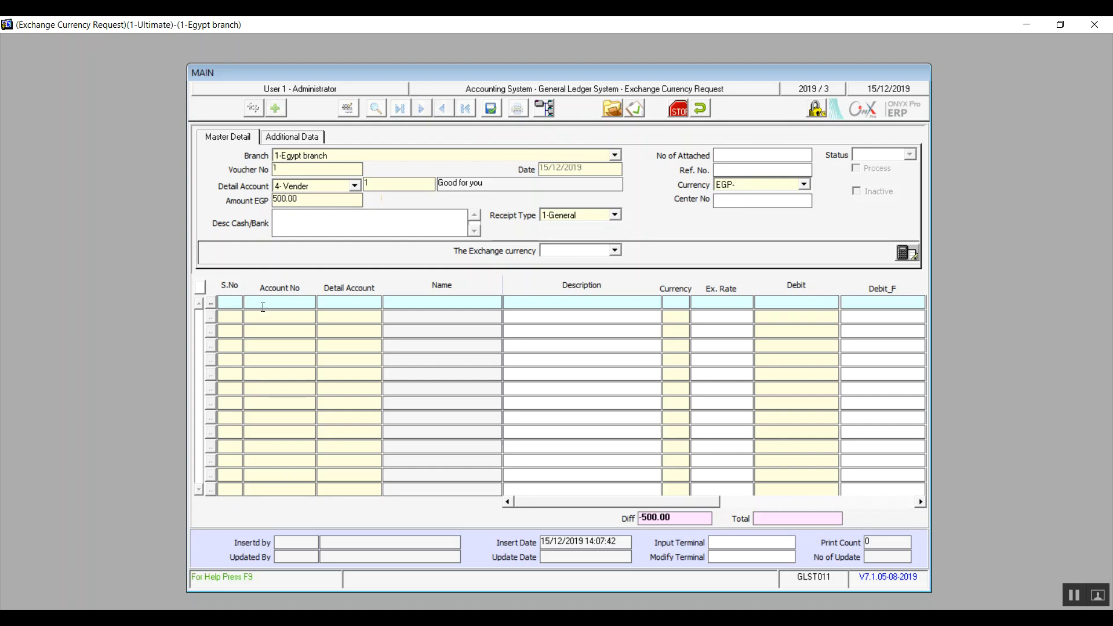
key("F9")
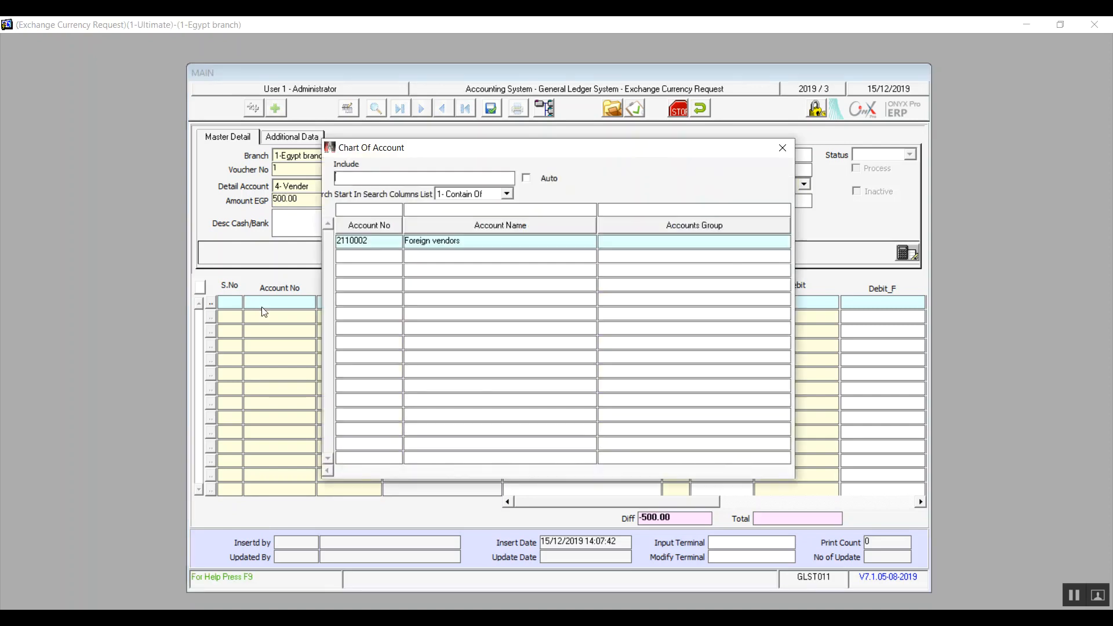
double_click(439, 242)
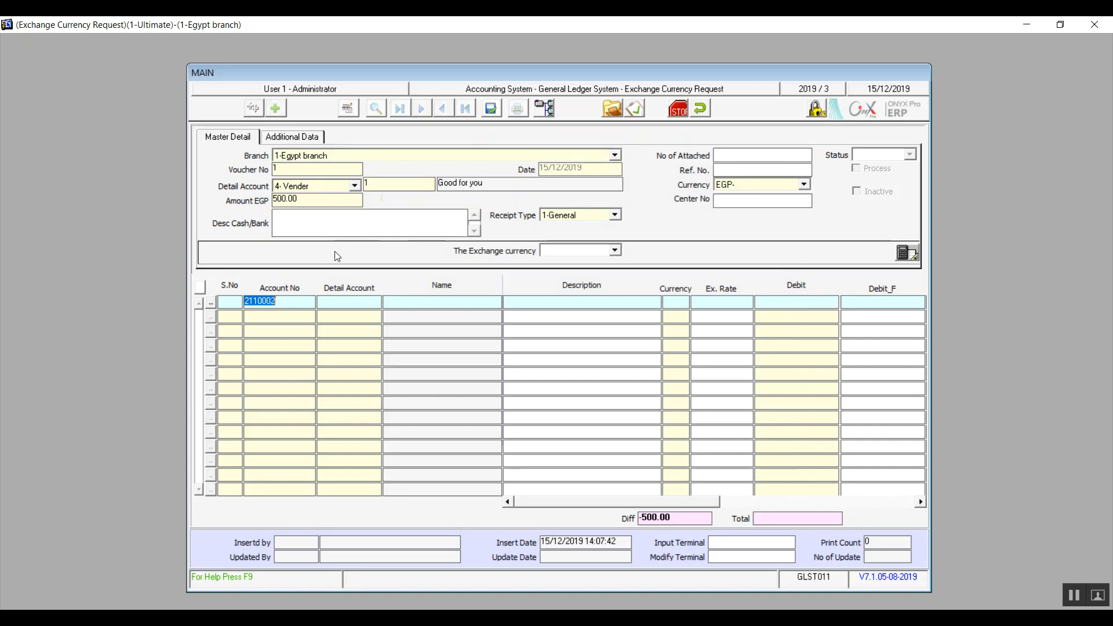
key("Return")
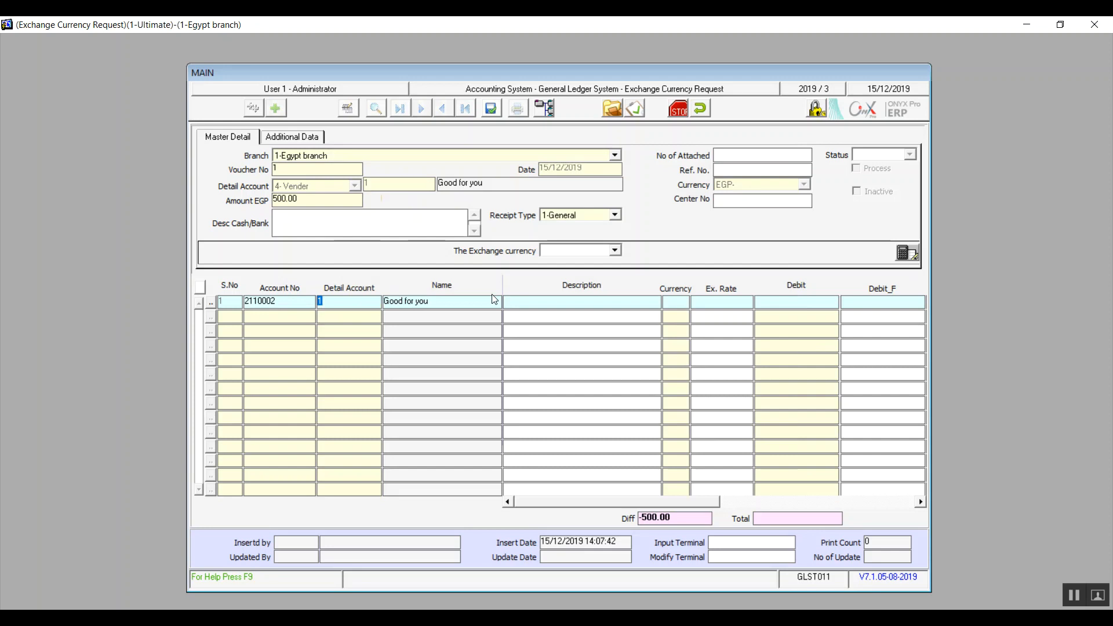
left_click(683, 305)
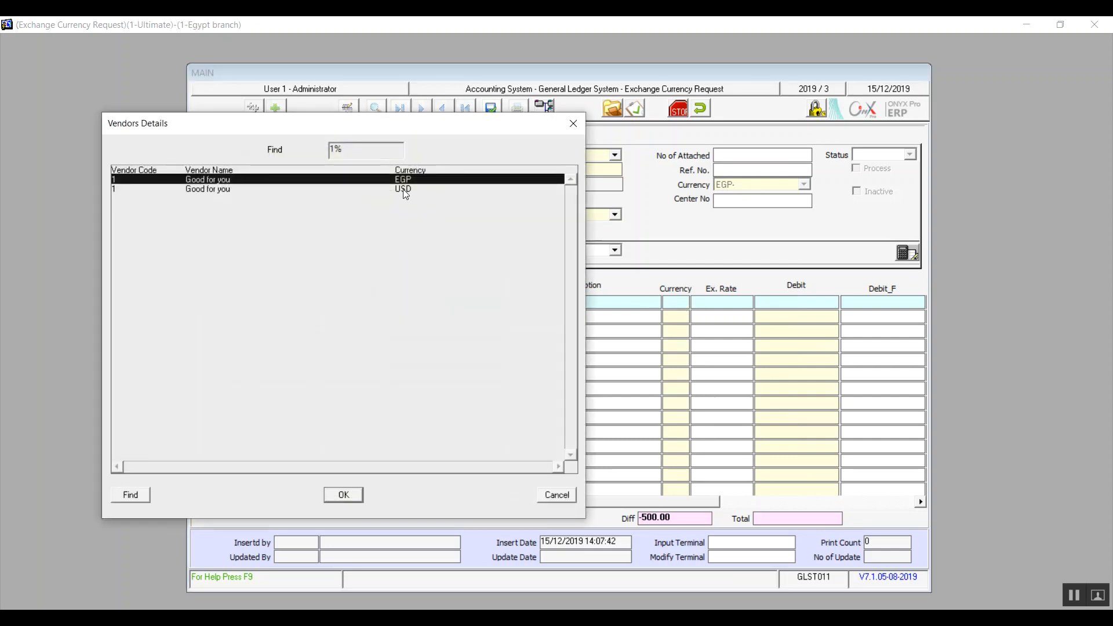
double_click(405, 189)
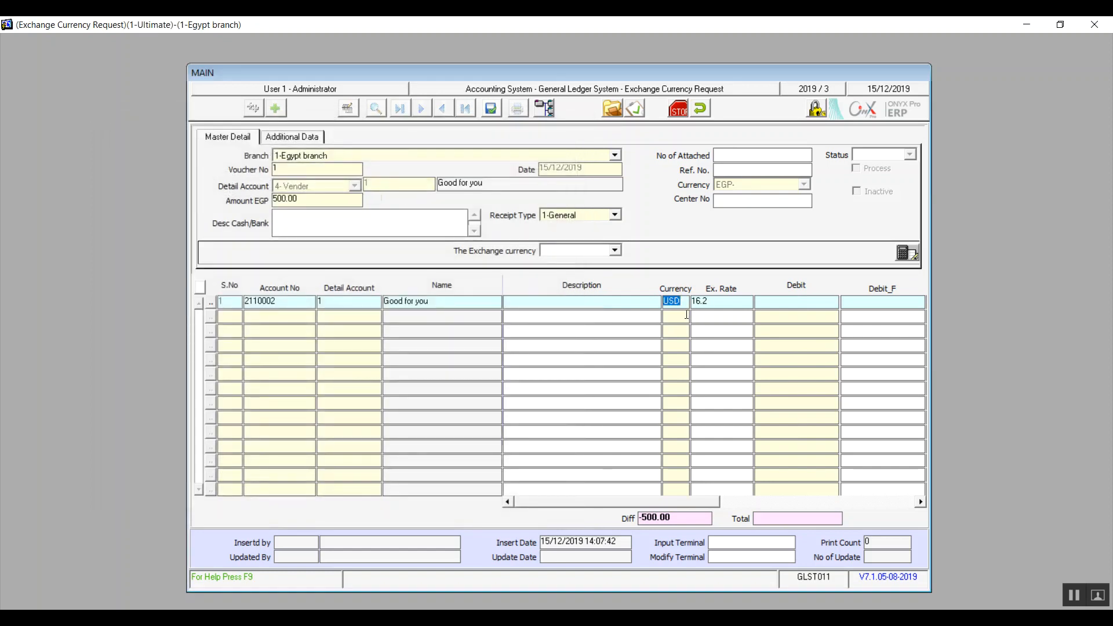
Set the EGP amount in the request's master details to 10.00.
left_click(857, 304)
left_click(309, 200)
type("10.00")
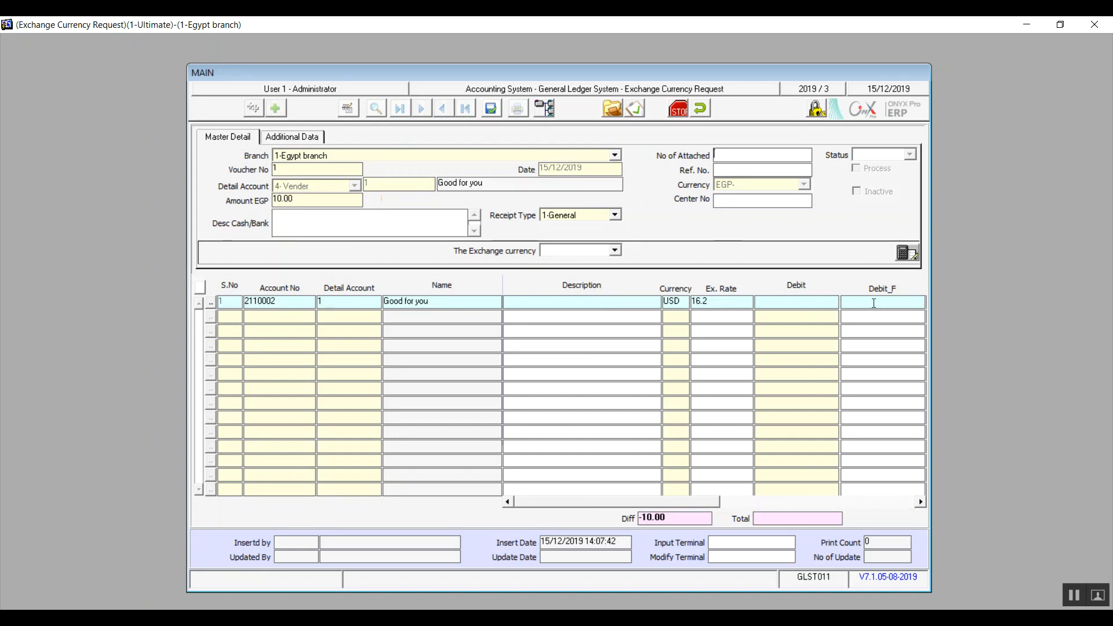
Multiply 10 by 16.2 in the calculator and enter 162.00 as the vendor line's foreign debit.
left_click(900, 256)
type("10")
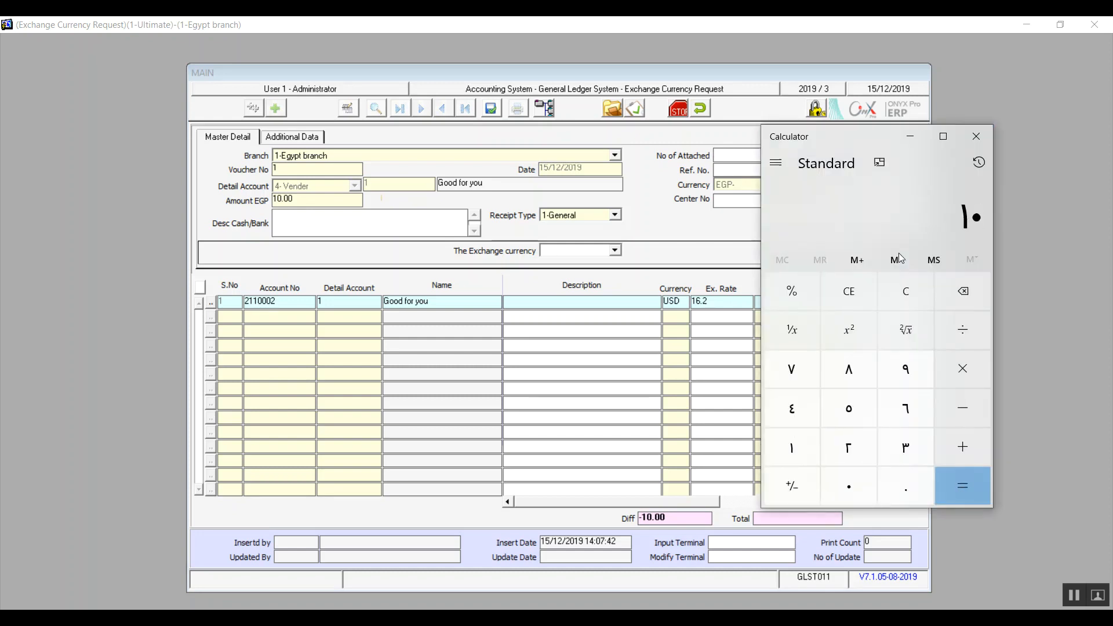
key("BackSpace")
type("6.2")
key("Return")
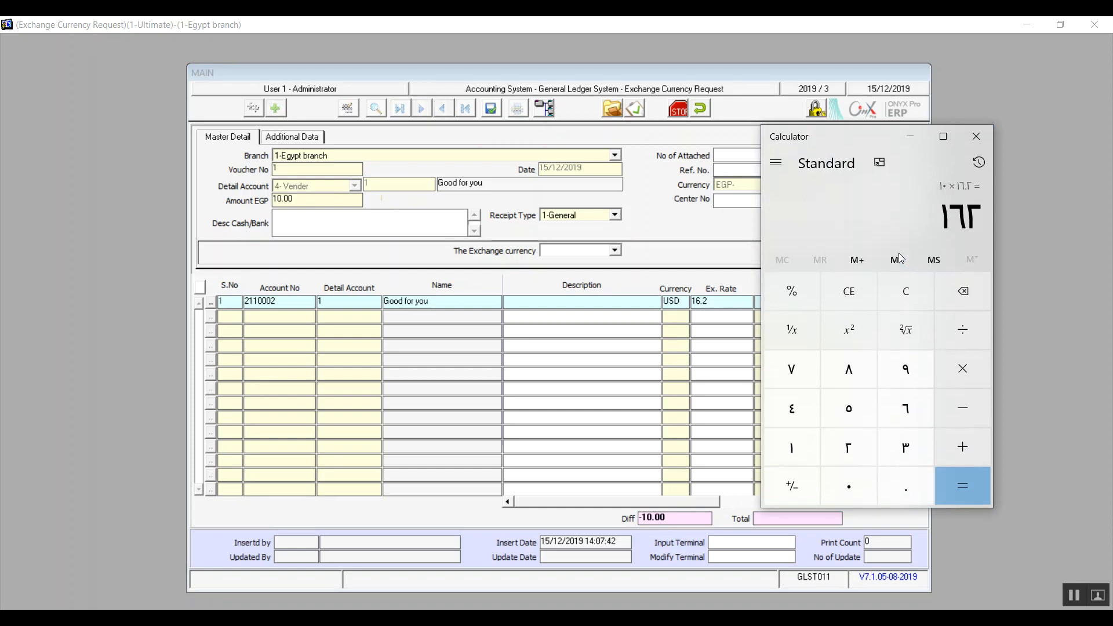
left_click(973, 146)
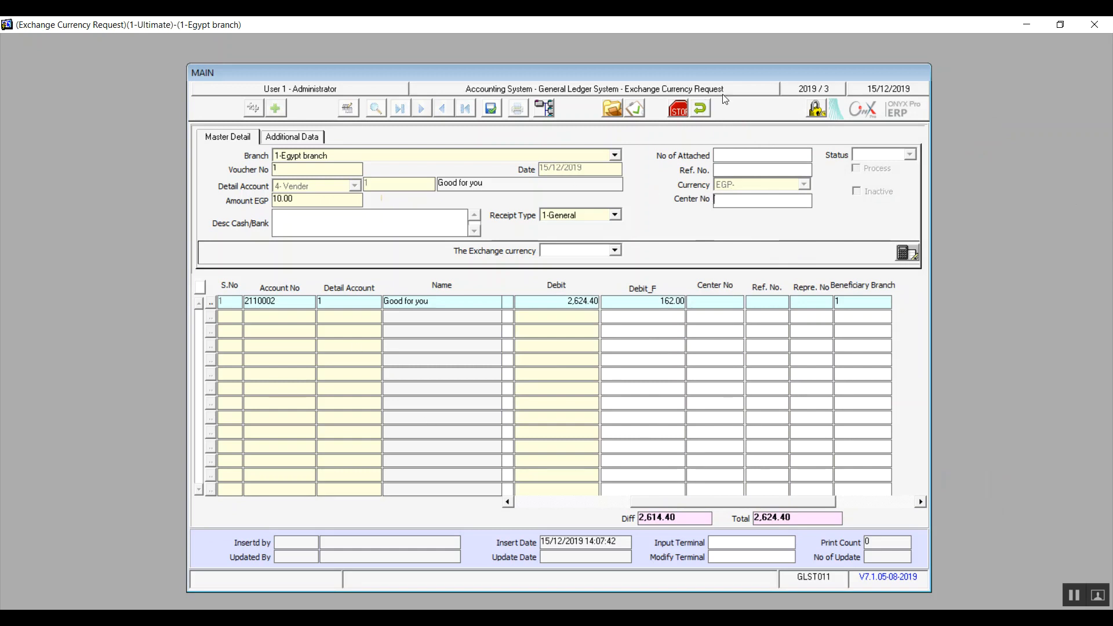
Cancel the exchange currency request without saving it and close its form.
left_click(702, 109)
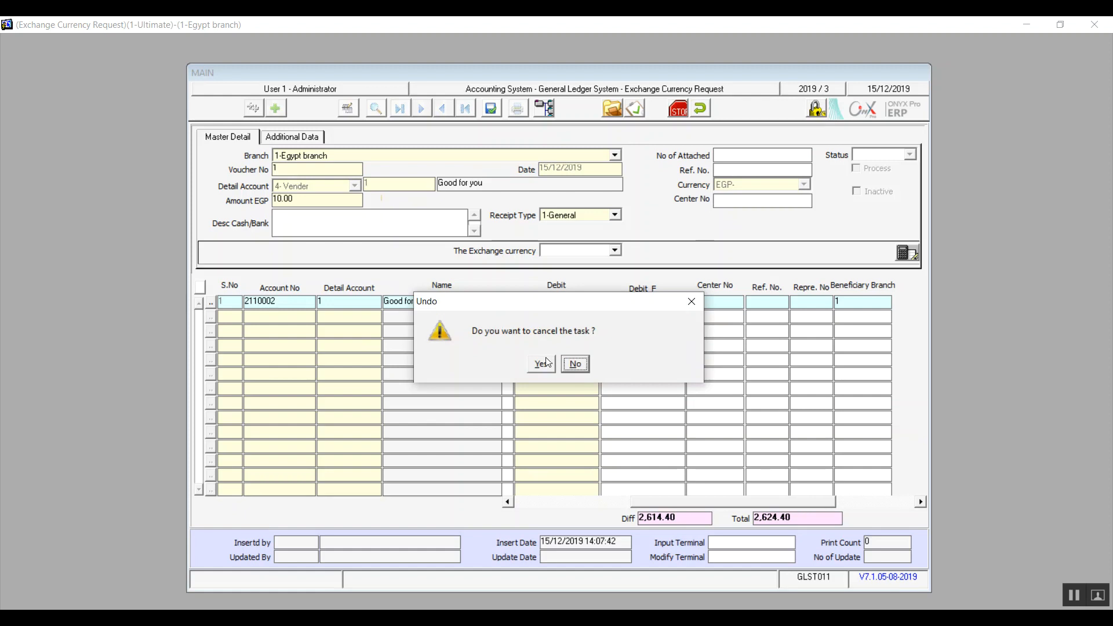
left_click(541, 363)
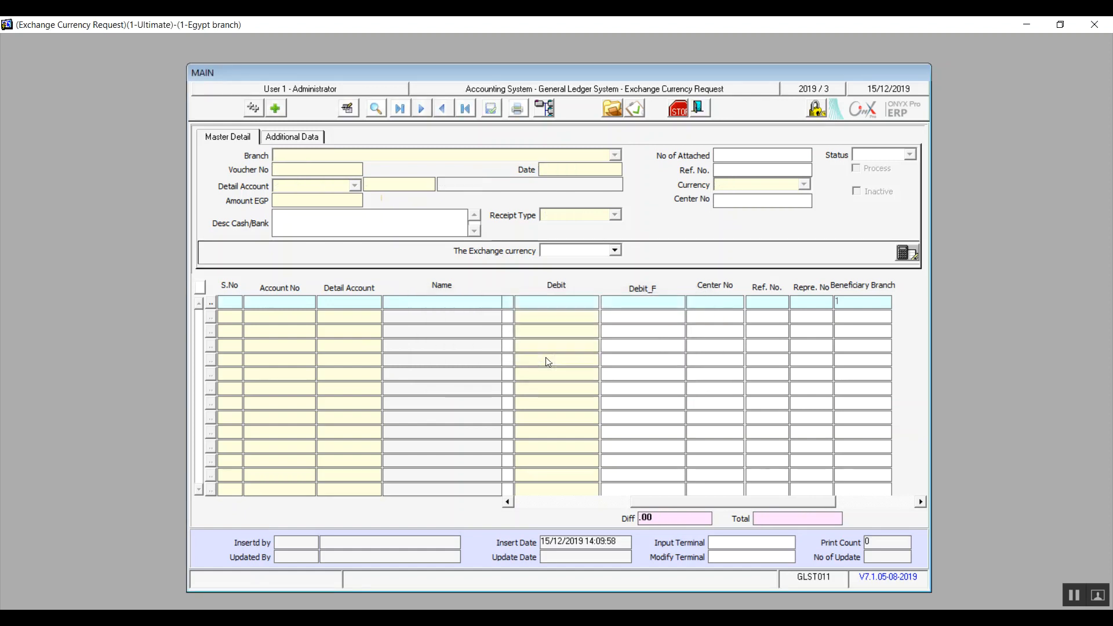
left_click(699, 108)
Start a new Exchange Currency voucher and try to install it from an exchange currency request.
double_click(283, 376)
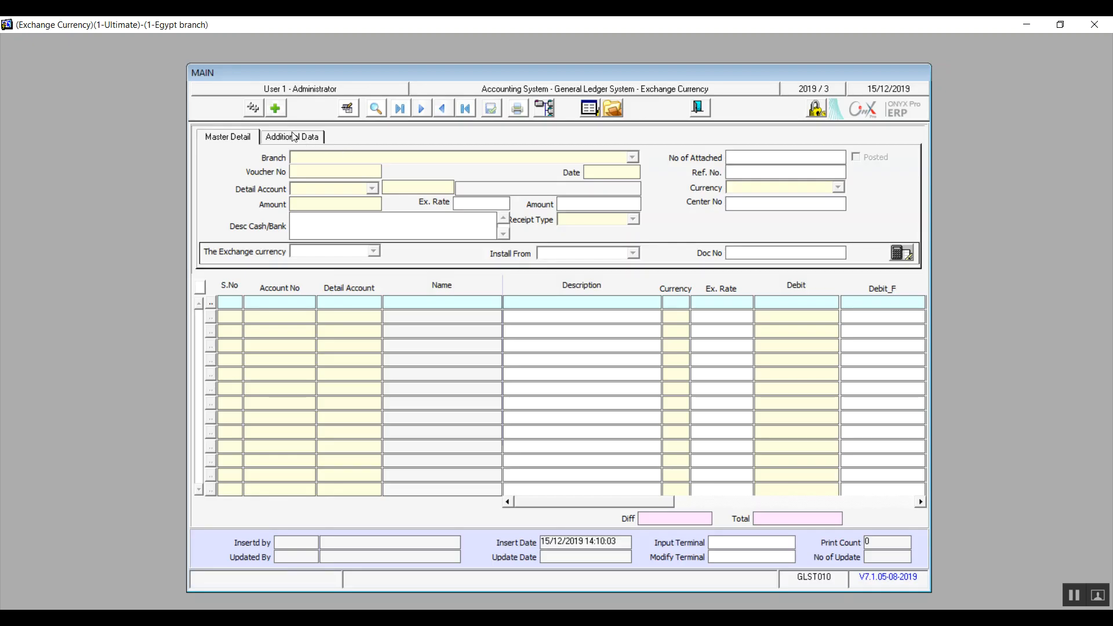
left_click(277, 109)
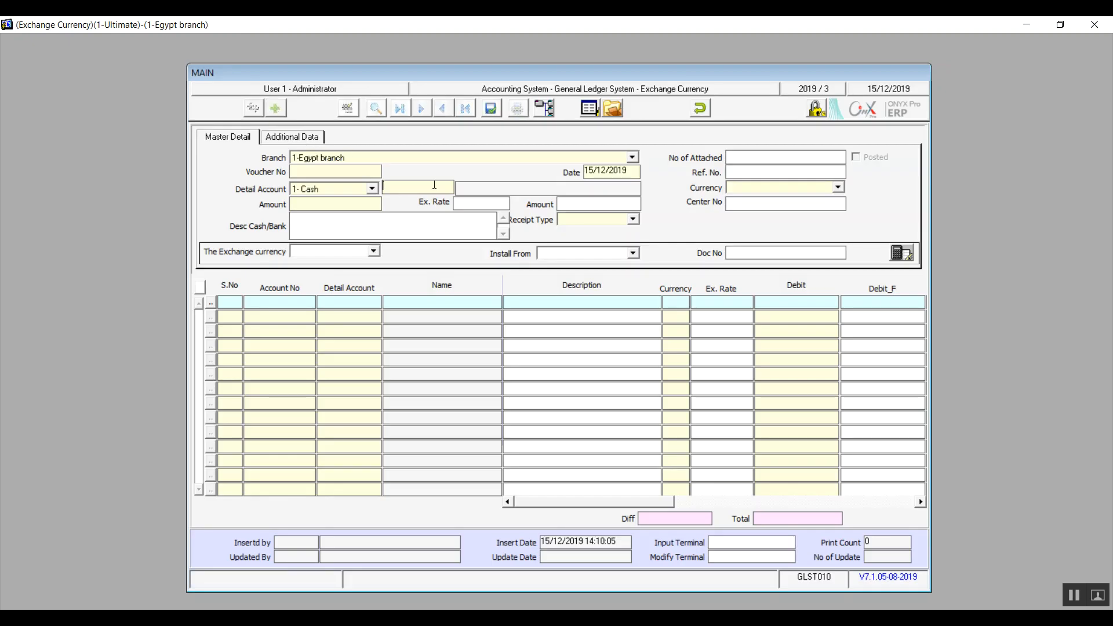
left_click(632, 253)
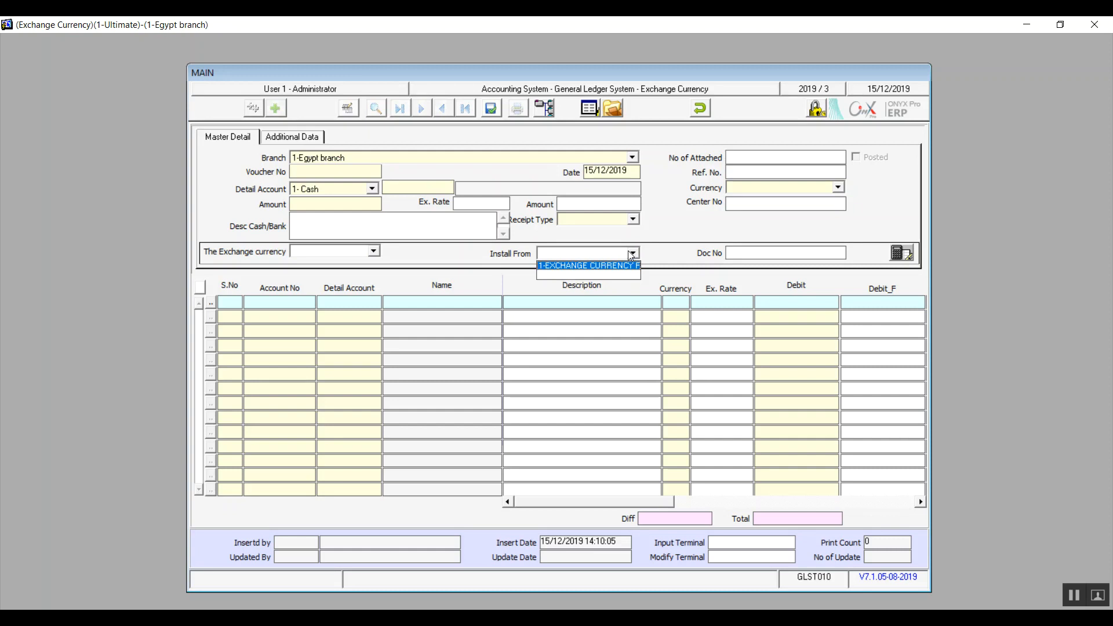
left_click(606, 267)
Cancel the new Exchange Currency voucher and close its form.
left_click(705, 111)
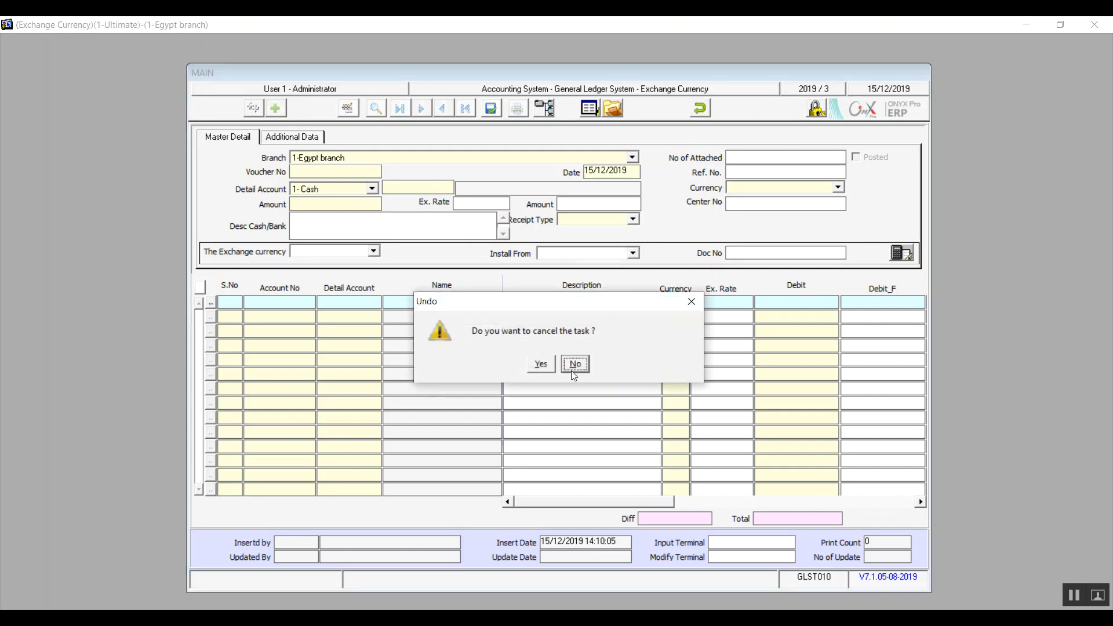
left_click(542, 366)
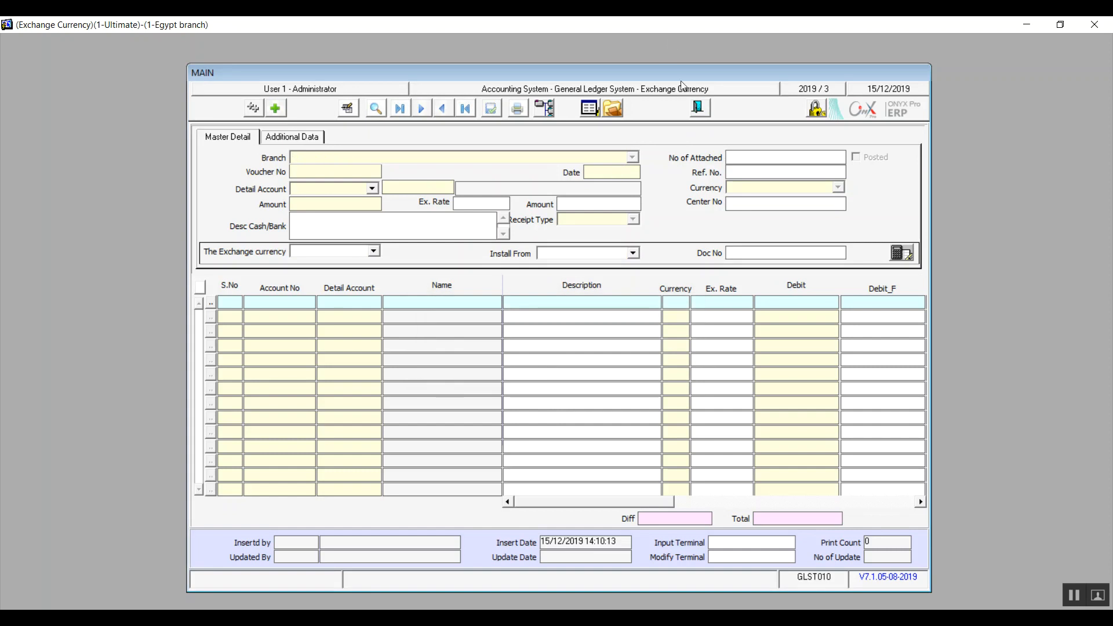
left_click(699, 109)
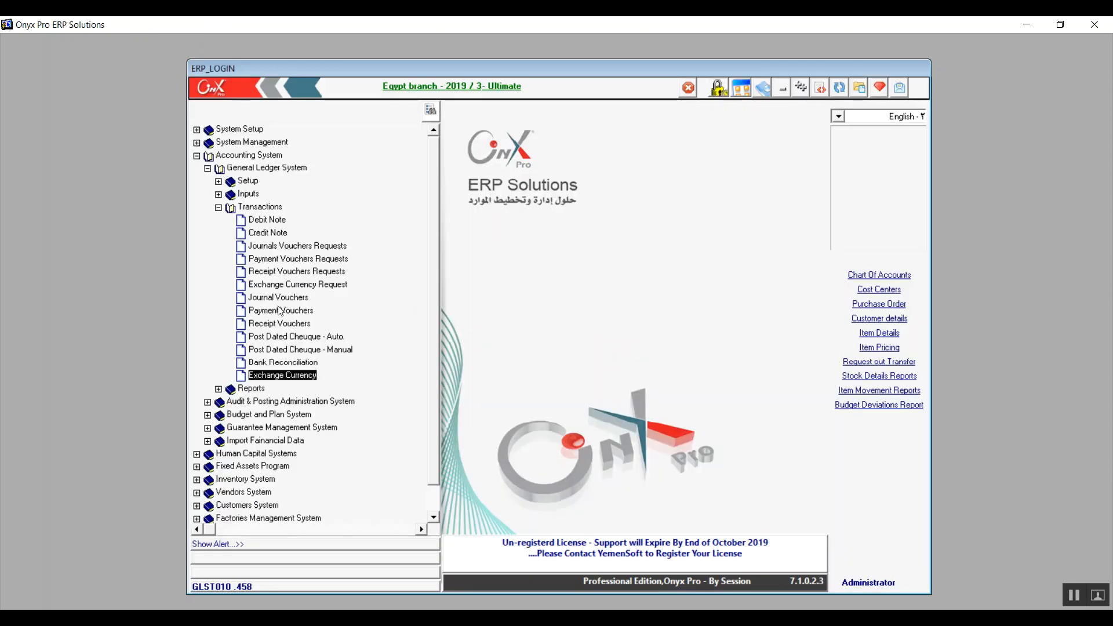
Open the Journal Vouchers form from the General Ledger transactions to view it, and close it again.
left_click(291, 299)
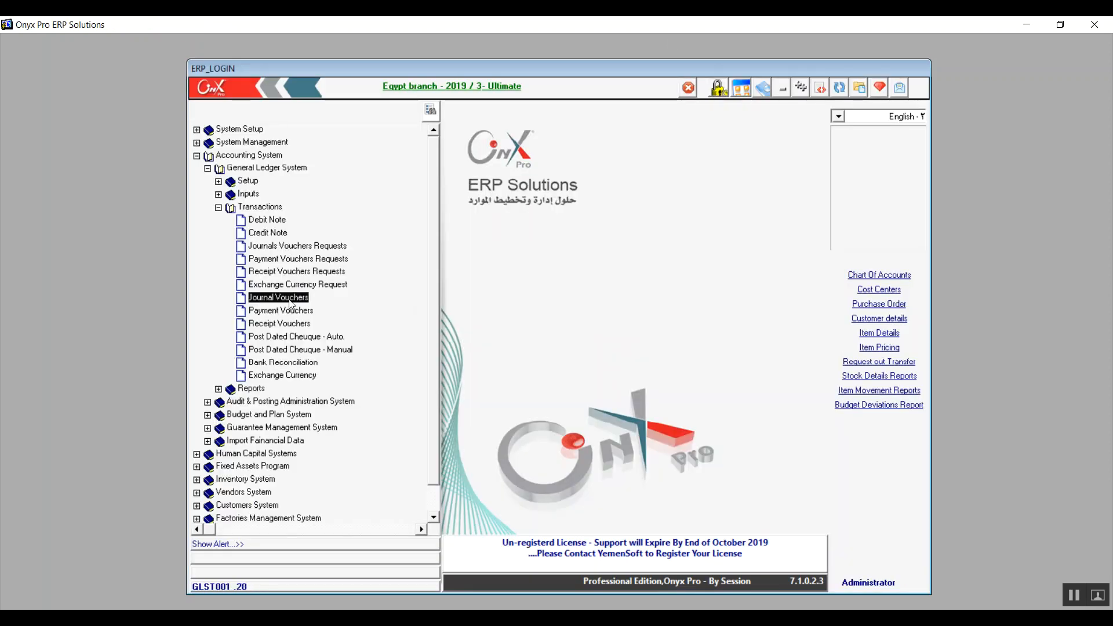
left_click(301, 247)
left_click(292, 298)
double_click(292, 298)
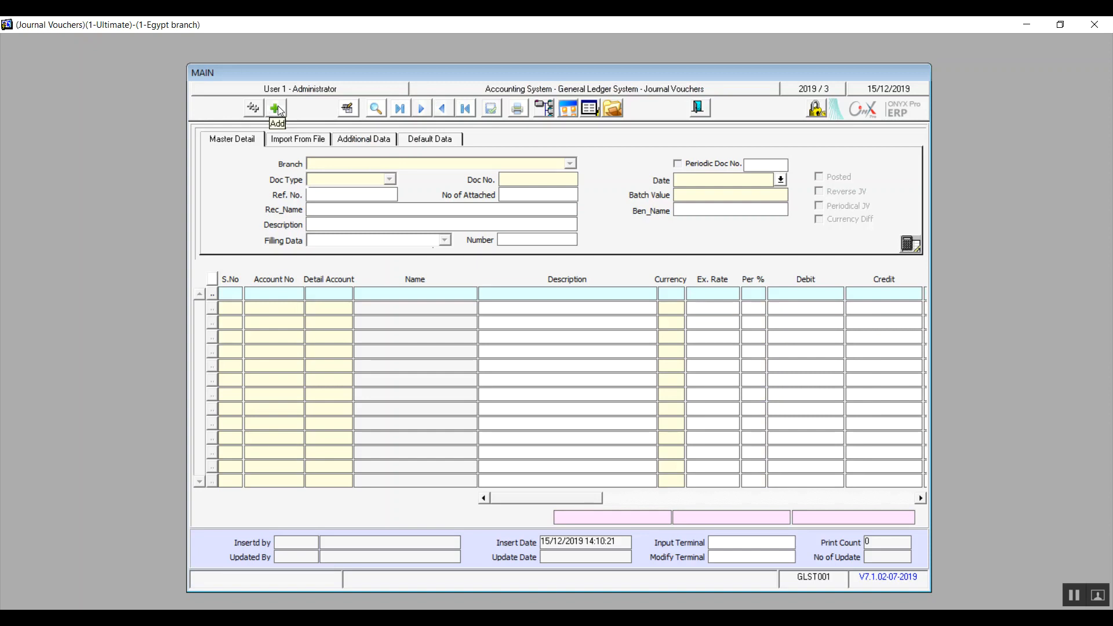
left_click(696, 108)
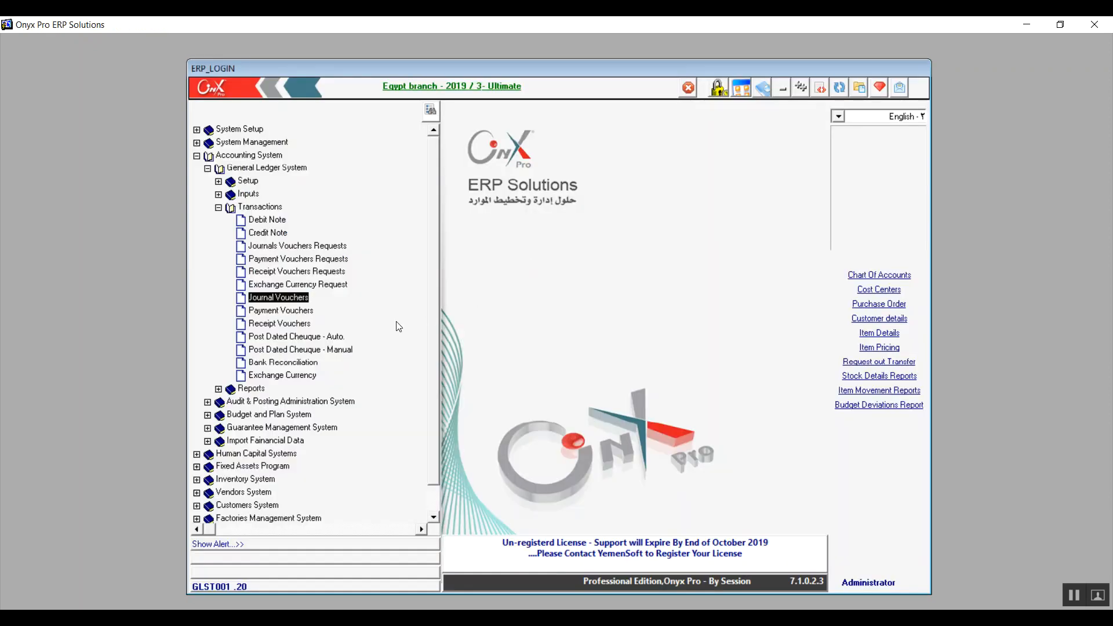
Highlight the automatic and manual post-dated cheque entries among the General Ledger transactions.
left_click(318, 339)
left_click(319, 350)
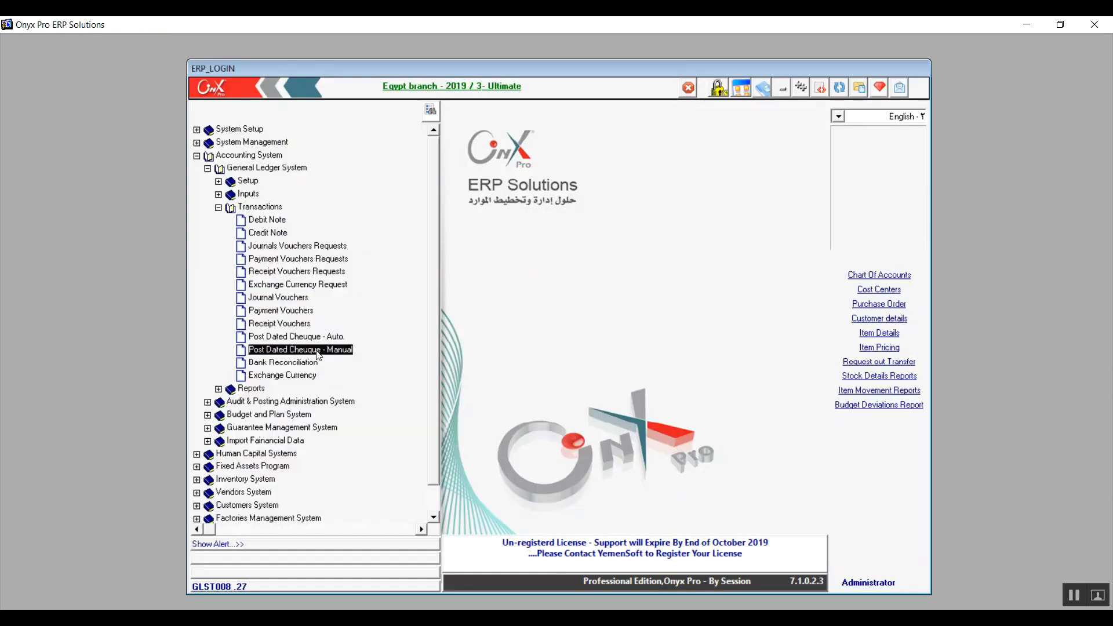
left_click(317, 340)
left_click(323, 350)
Collapse the Transactions branch of the General Ledger System and leave that branch selected.
left_click(220, 208)
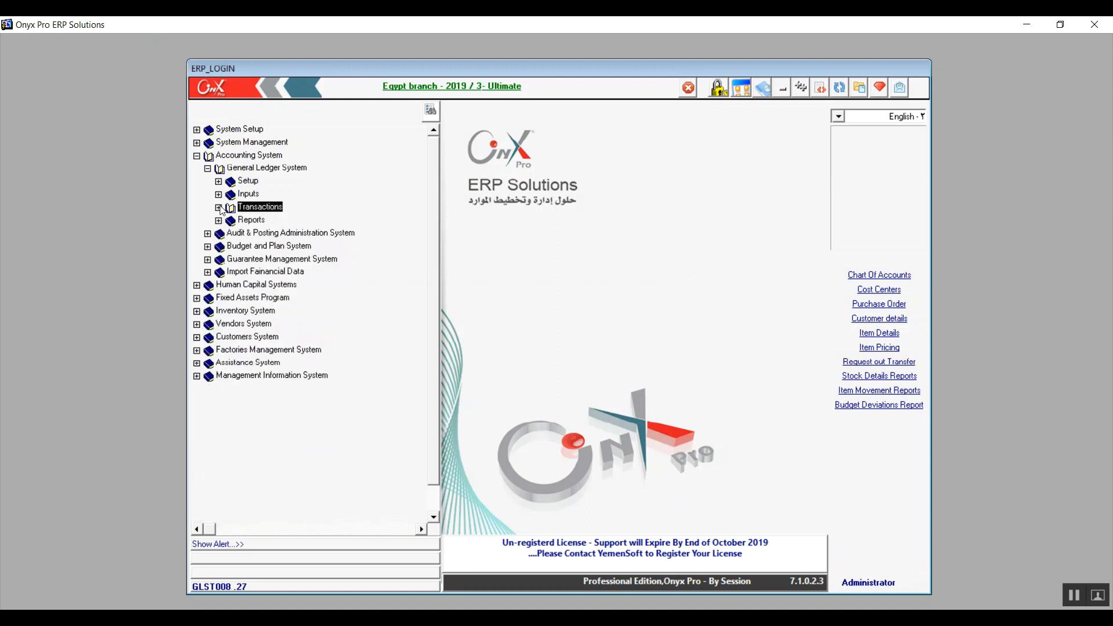
left_click(207, 169)
left_click(207, 168)
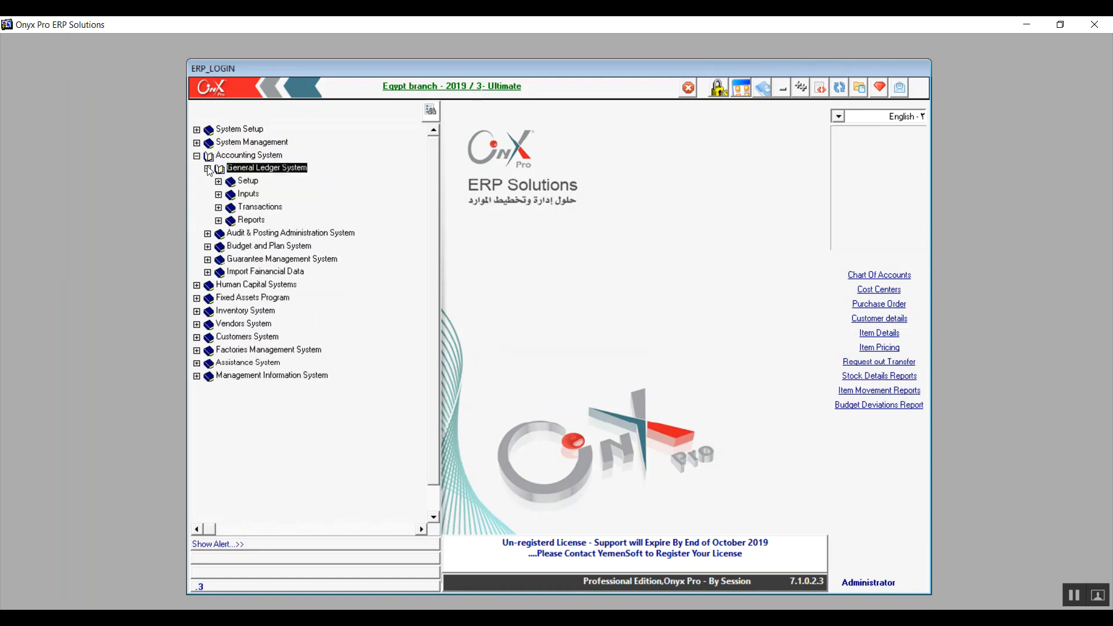
left_click(258, 210)
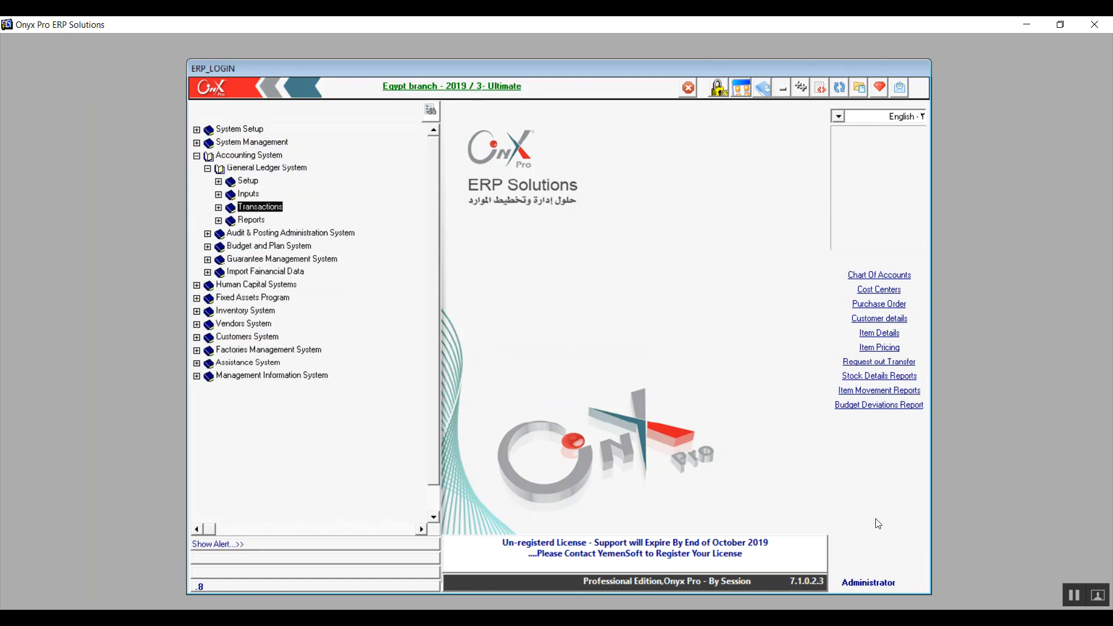